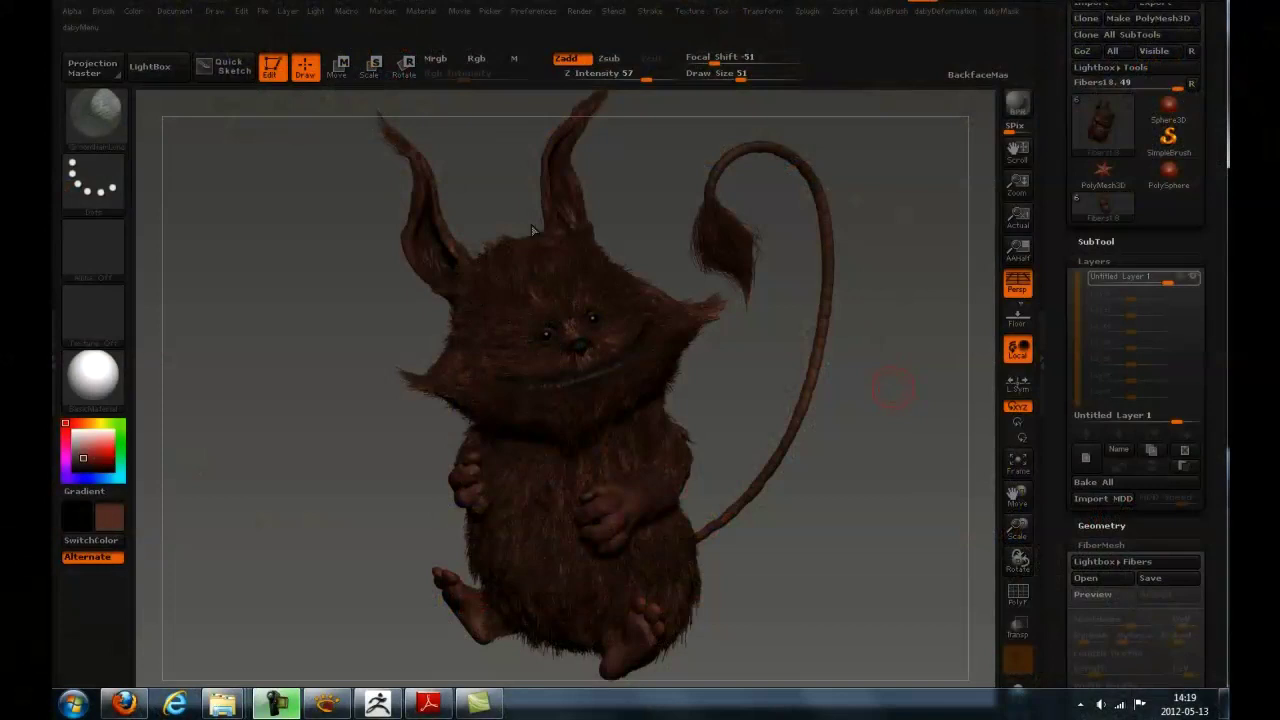
Choose the "groom mask str" masking brush for isolating scattered fibers on the creature
{"action": "mouse_move", "coordinate": [649, 218]}
{"action": "left_mouse_down"}
{"action": "mouse_move", "coordinate": [662, 208]}
{"action": "mouse_move", "coordinate": [636, 215]}
{"action": "mouse_move", "coordinate": [637, 179]}
{"action": "mouse_move", "coordinate": [657, 221]}
{"action": "left_mouse_up"}
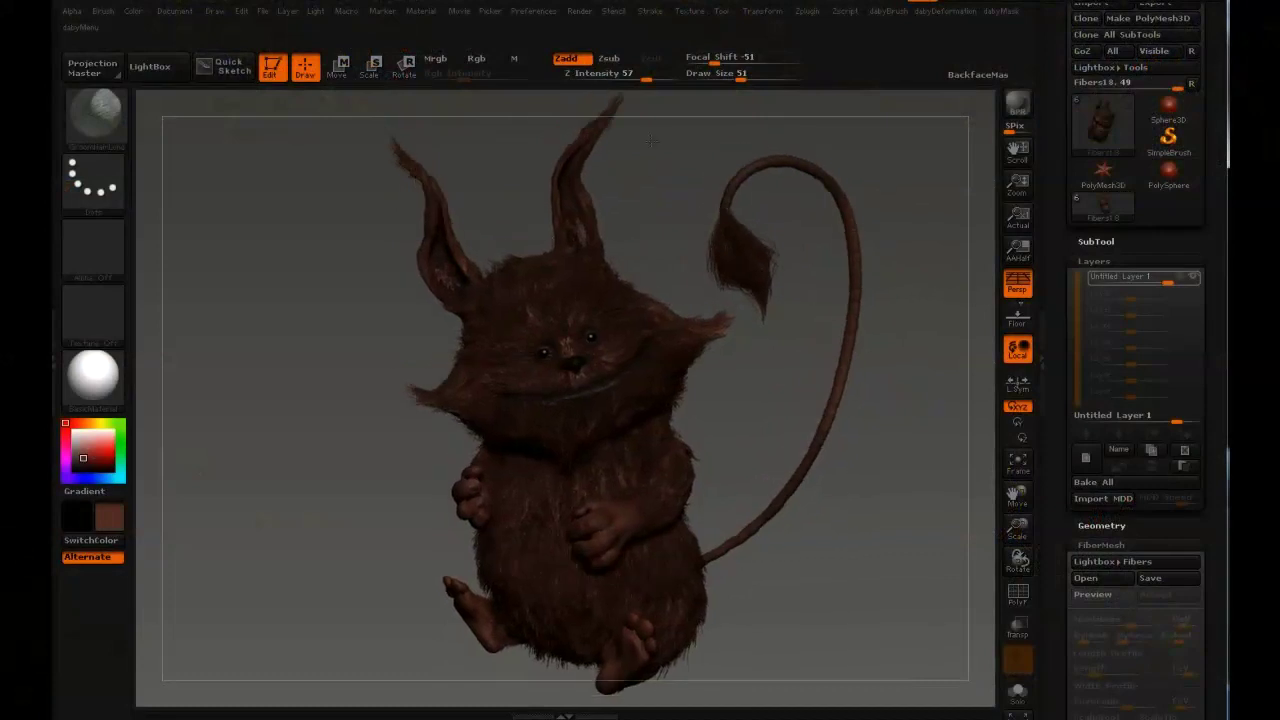
{"action": "left_click", "coordinate": [443, 229]}
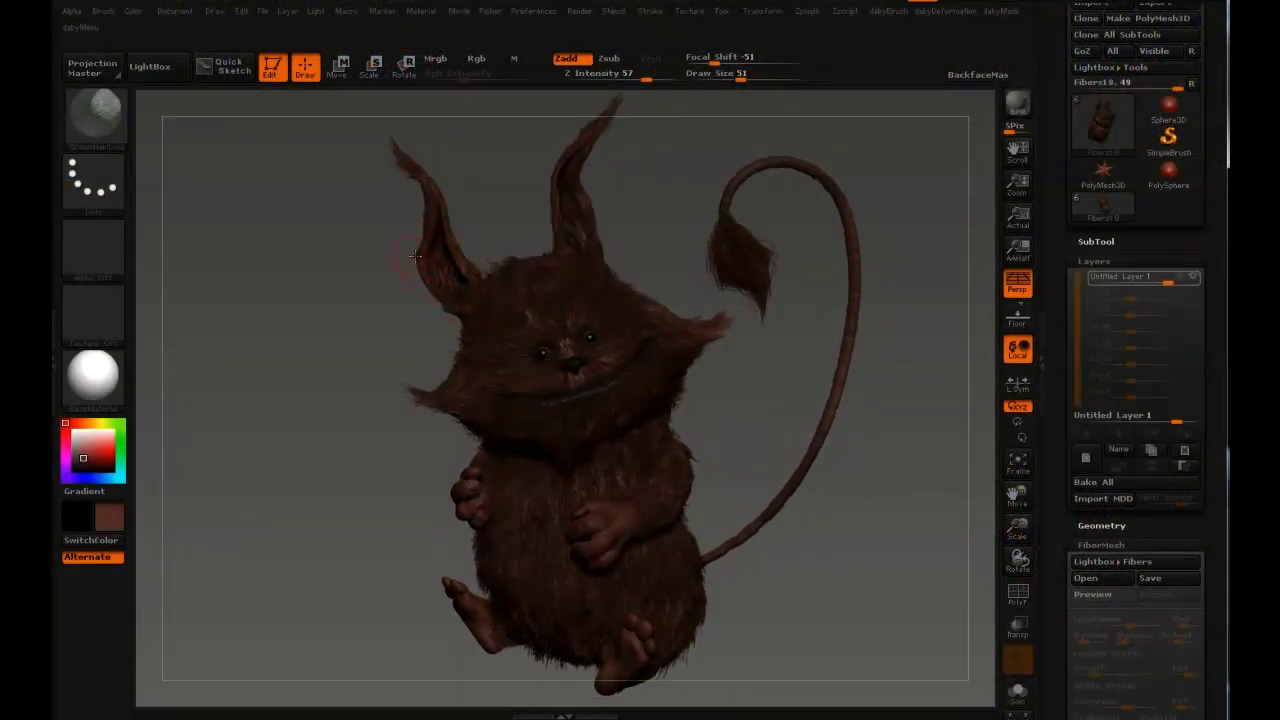
{"action": "key", "text": "s"}
{"action": "left_click_drag", "start_coordinate": [505, 212], "coordinate": [517, 210]}
{"action": "left_click", "coordinate": [111, 145]}
{"action": "left_click", "coordinate": [313, 134]}
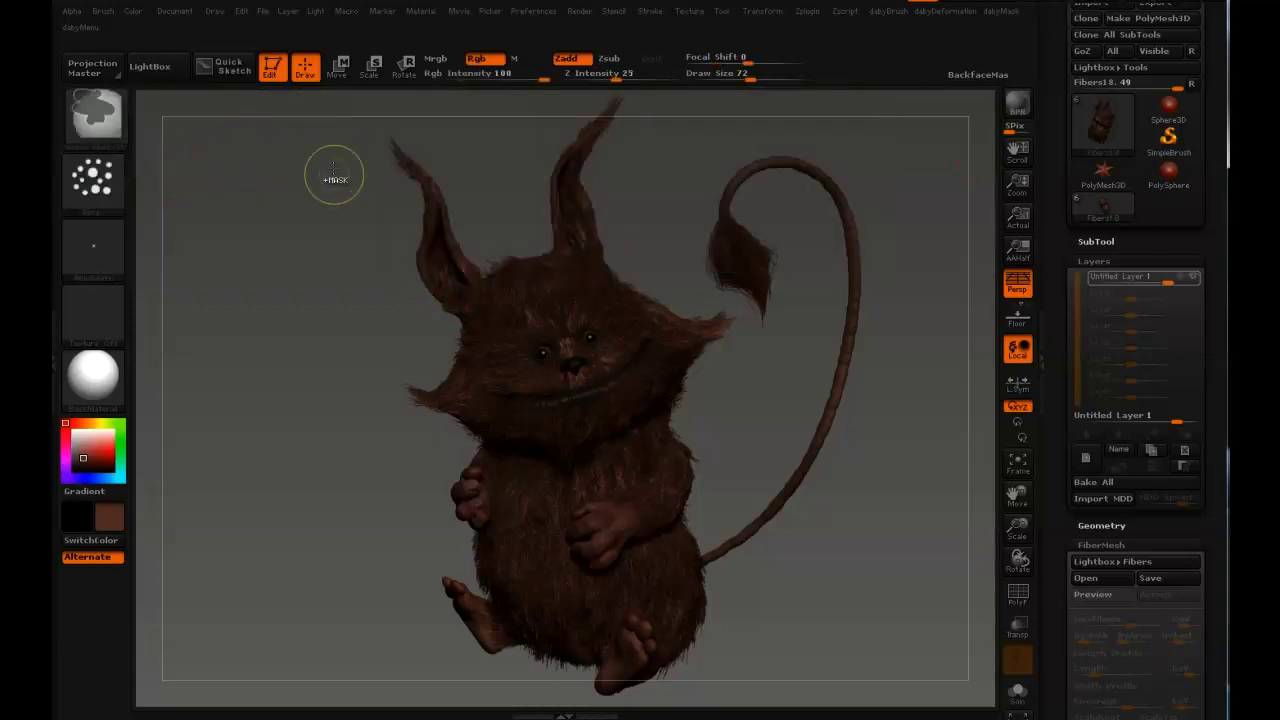
Set the draw size to 53 and add a new recording layer to the fibers
{"action": "key", "text": "s"}
{"action": "left_click_drag", "start_coordinate": [552, 303], "coordinate": [544, 303]}
{"action": "key", "text": "shift"}
{"action": "key", "text": "shift"}
{"action": "key", "text": "shift"}
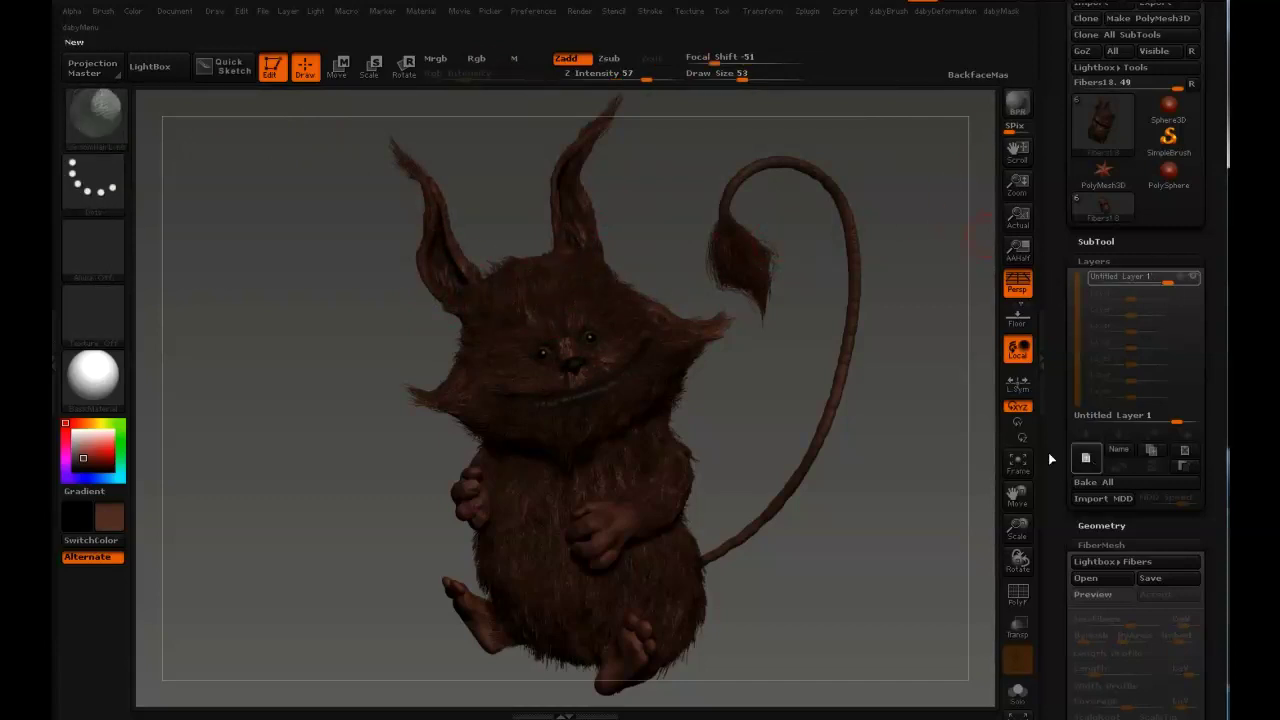
{"action": "left_click", "coordinate": [1086, 457]}
{"action": "key", "text": "shift"}
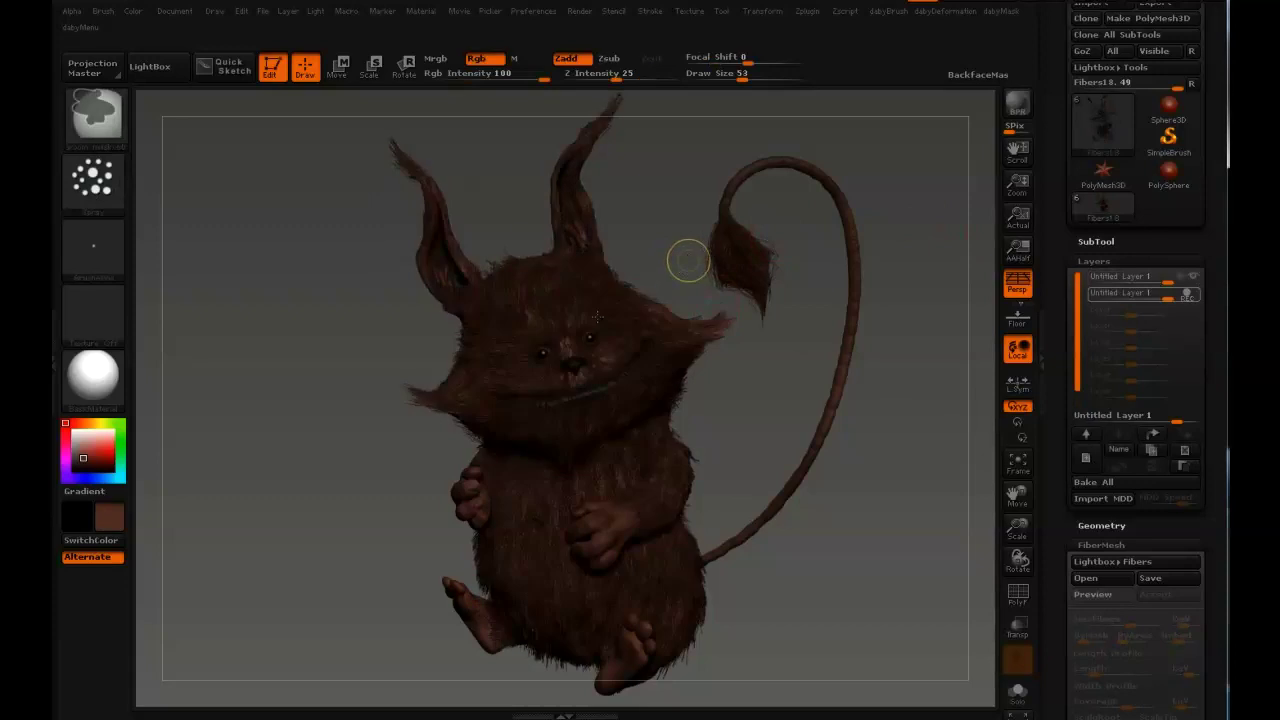
Paint a scattered mask over random ear hairs from several viewing angles
{"action": "left_click_drag", "start_coordinate": [645, 225], "coordinate": [745, 234]}
{"action": "left_click_drag", "start_coordinate": [565, 240], "coordinate": [714, 247], "text": "alt"}
{"action": "left_click_drag", "start_coordinate": [896, 230], "coordinate": [882, 232]}
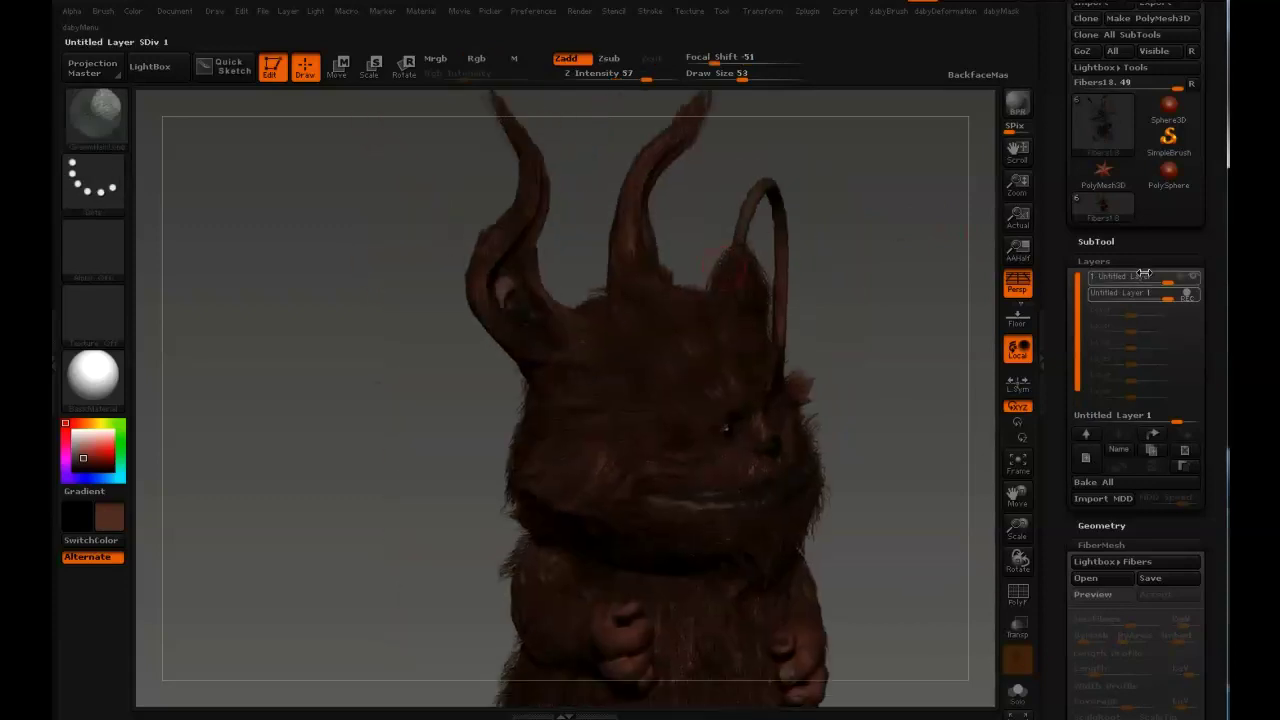
{"action": "left_click_drag", "start_coordinate": [572, 209], "coordinate": [742, 333]}
{"action": "left_click_drag", "start_coordinate": [472, 341], "coordinate": [548, 336]}
{"action": "left_click_drag", "start_coordinate": [465, 279], "coordinate": [512, 350]}
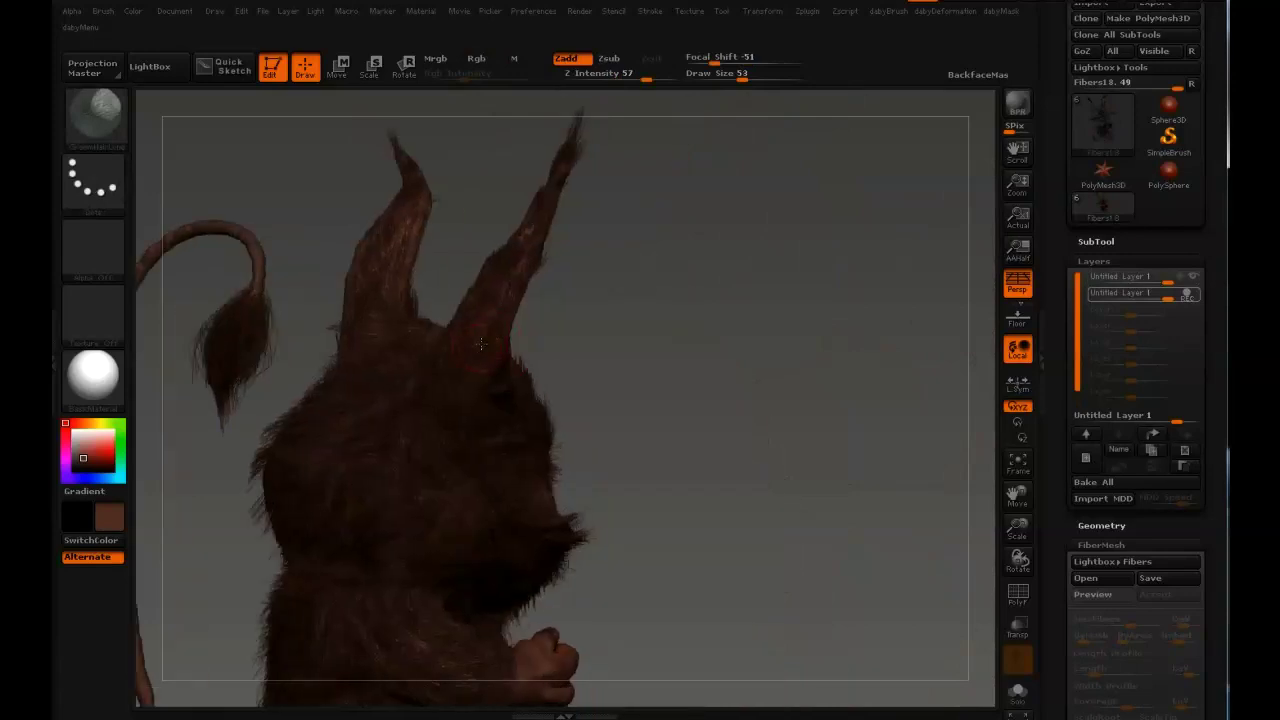
{"action": "key", "text": "1"}
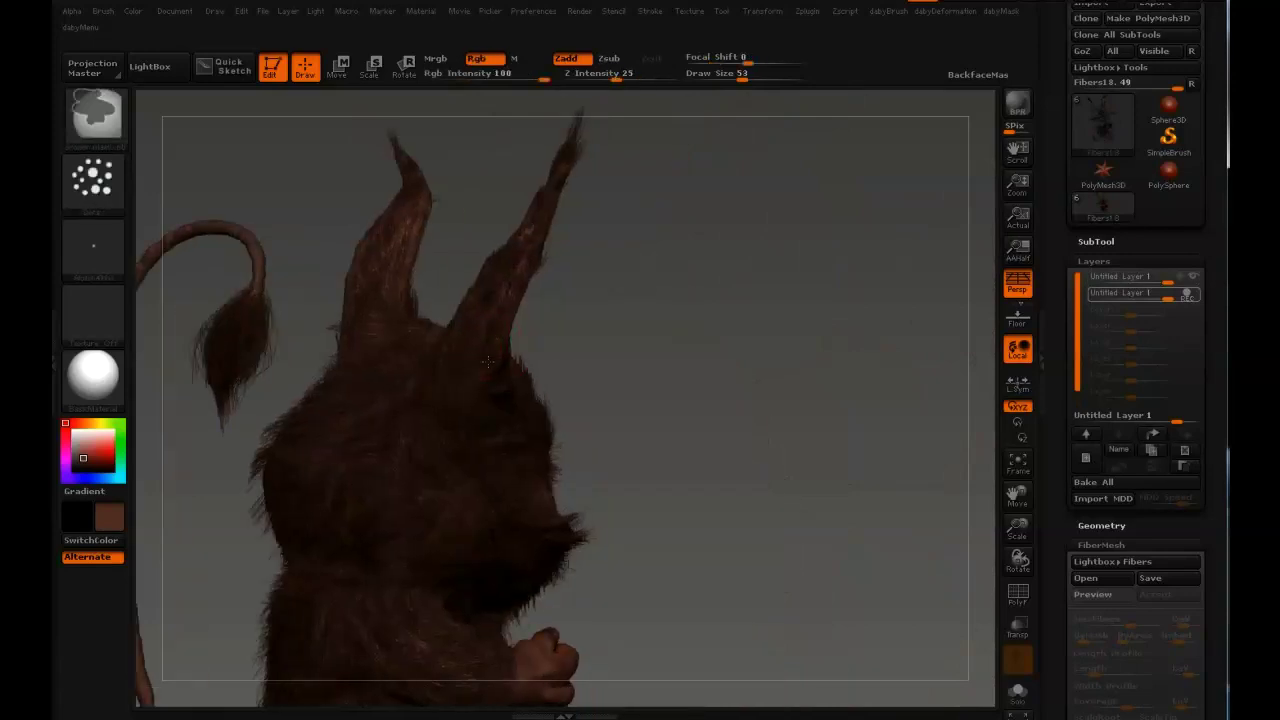
{"action": "key", "text": "2"}
{"action": "left_click_drag", "start_coordinate": [604, 345], "coordinate": [530, 292]}
{"action": "left_click_drag", "start_coordinate": [428, 353], "coordinate": [376, 356]}
{"action": "key", "text": "1"}
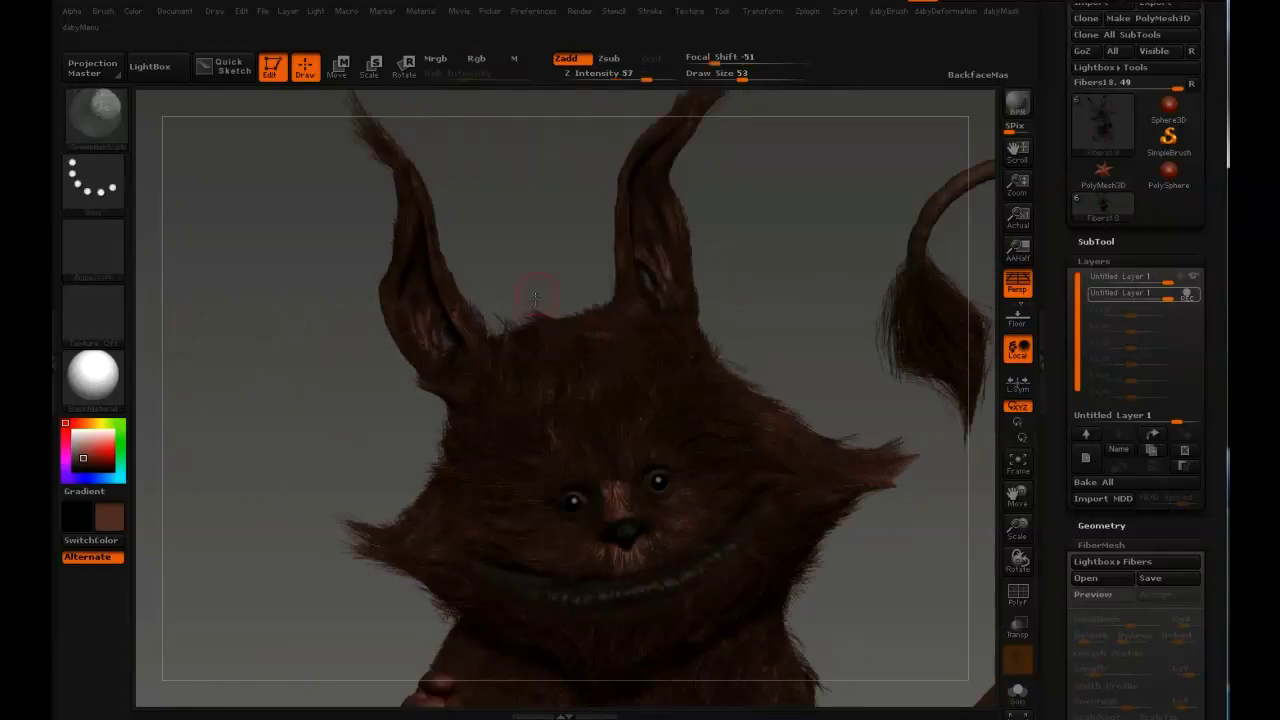
Invert the mask and groom the stray hairs outward along the ear beside the creature's raised hand, reducing the draw size from 143 to 106
{"action": "key", "text": "ctrl+shift"}
{"action": "mouse_move", "coordinate": [465, 299]}
{"action": "left_mouse_down"}
{"action": "mouse_move", "coordinate": [474, 269]}
{"action": "mouse_move", "coordinate": [449, 260]}
{"action": "mouse_move", "coordinate": [438, 204]}
{"action": "left_mouse_up"}
{"action": "mouse_move", "coordinate": [405, 256]}
{"action": "left_mouse_down"}
{"action": "mouse_move", "coordinate": [377, 309]}
{"action": "mouse_move", "coordinate": [414, 368]}
{"action": "left_mouse_up"}
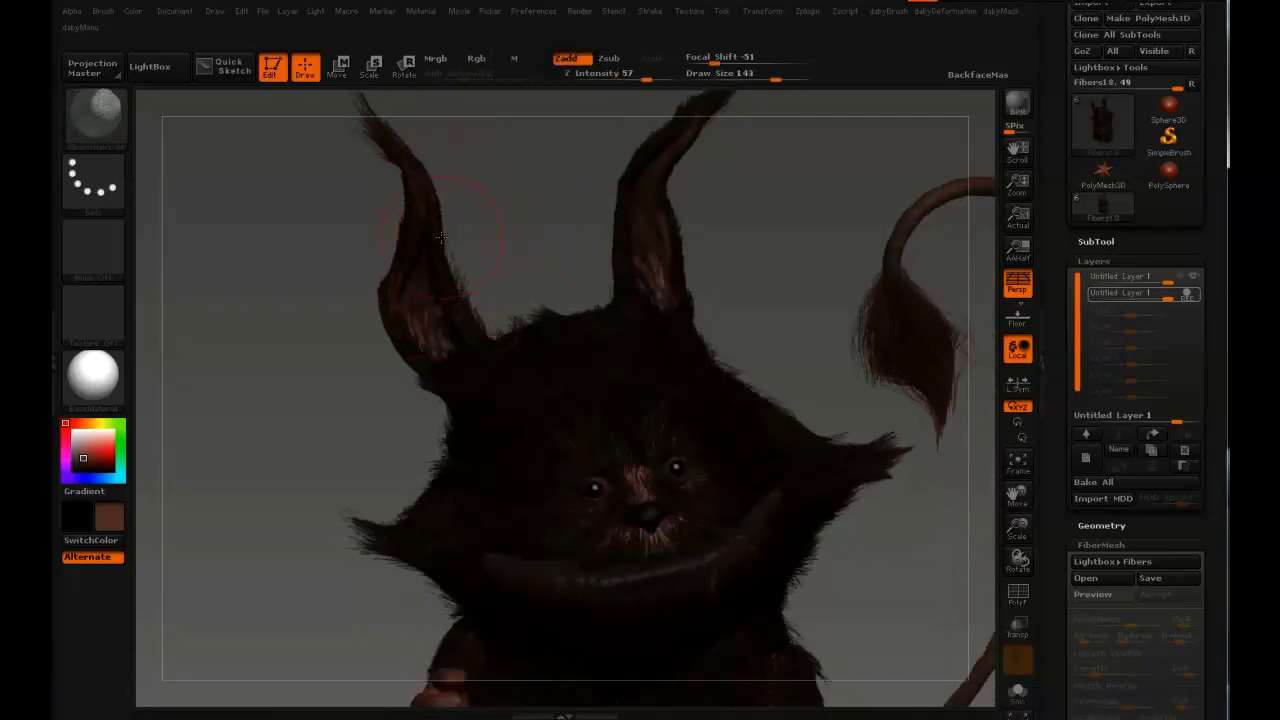
{"action": "key", "text": "bracketleft"}
{"action": "key", "text": "bracketleft"}
{"action": "key", "text": "bracketleft"}
{"action": "key", "text": "bracketleft"}
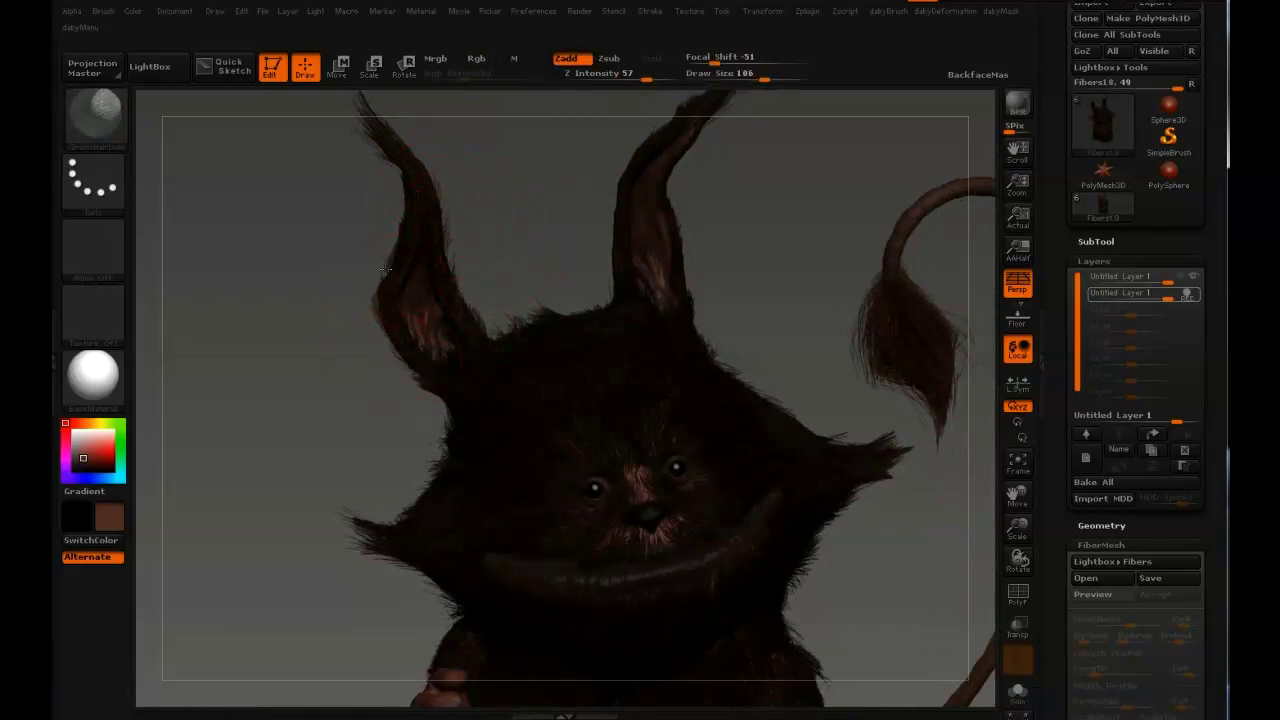
{"action": "key", "text": "bracketleft"}
{"action": "key", "text": "bracketleft"}
{"action": "key", "text": "bracketleft"}
Mask another random set of hairs on the ear nearest the tail and invert the mask
{"action": "key", "text": "shift"}
{"action": "mouse_move", "coordinate": [491, 227]}
{"action": "left_mouse_down"}
{"action": "mouse_move", "coordinate": [521, 194]}
{"action": "mouse_move", "coordinate": [508, 201]}
{"action": "left_mouse_up"}
{"action": "key", "text": "shift"}
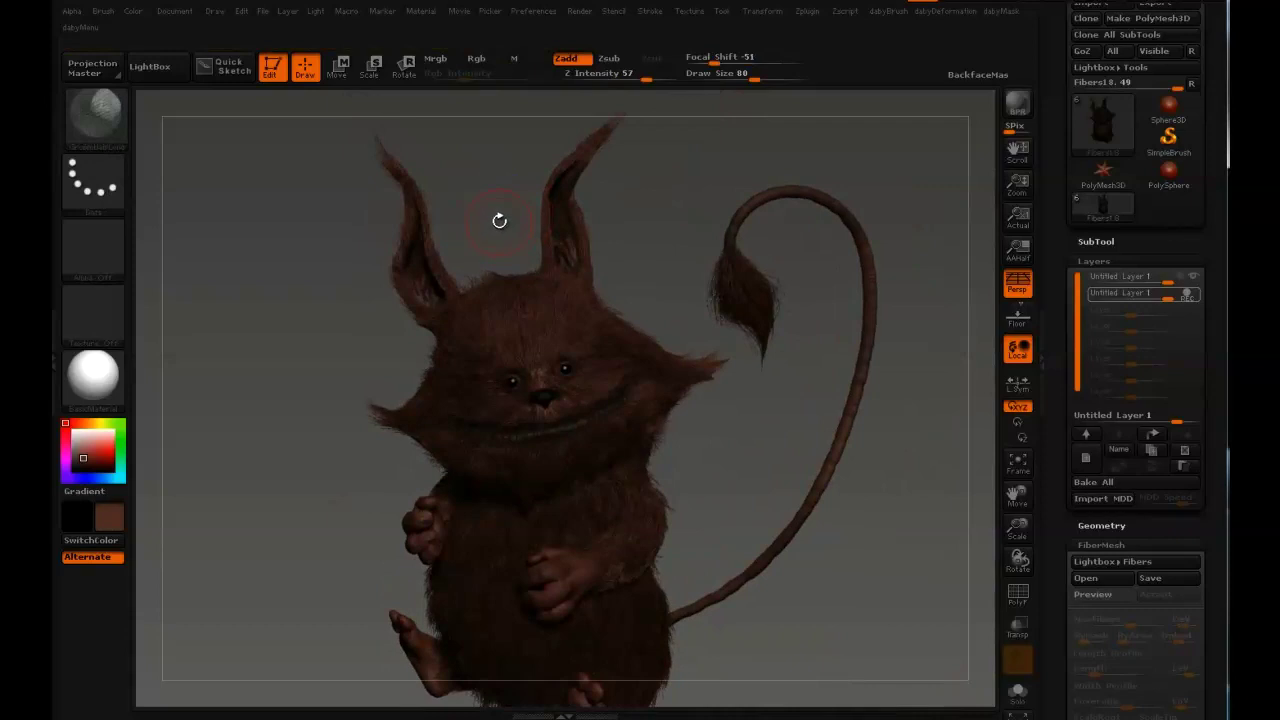
{"action": "left_click_drag", "start_coordinate": [500, 223], "coordinate": [508, 219]}
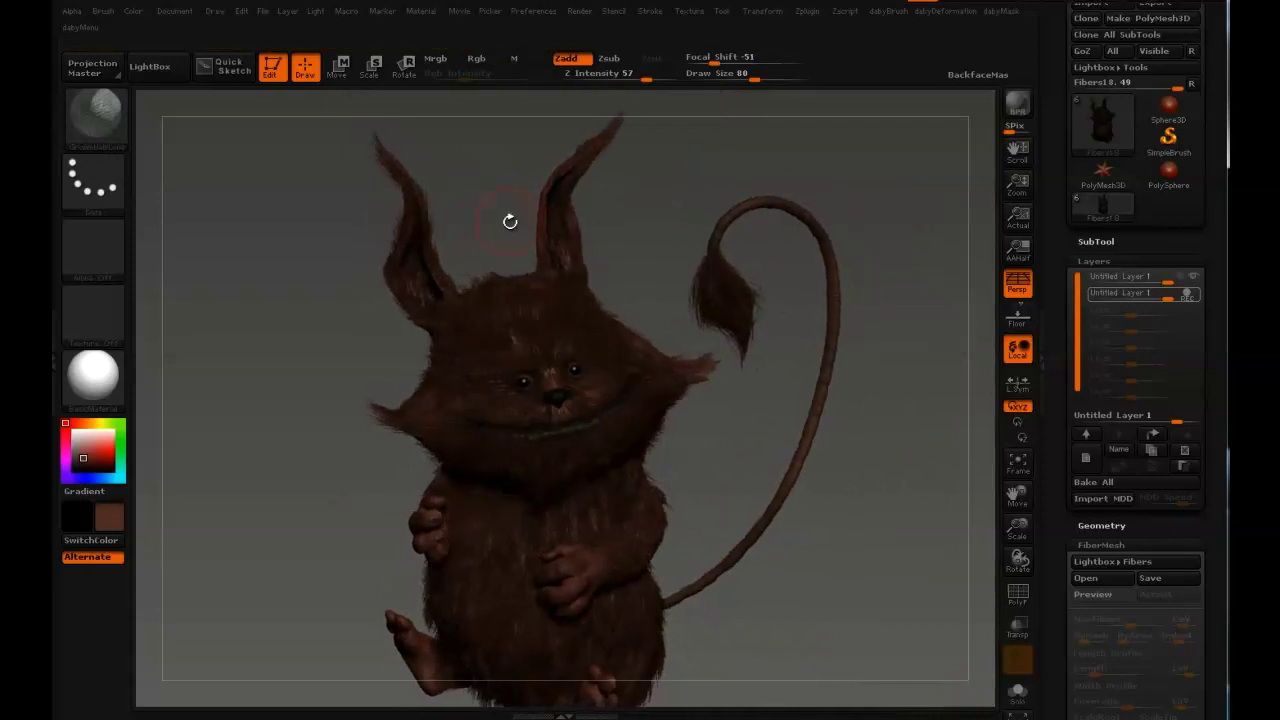
{"action": "left_click_drag", "start_coordinate": [650, 229], "coordinate": [634, 261]}
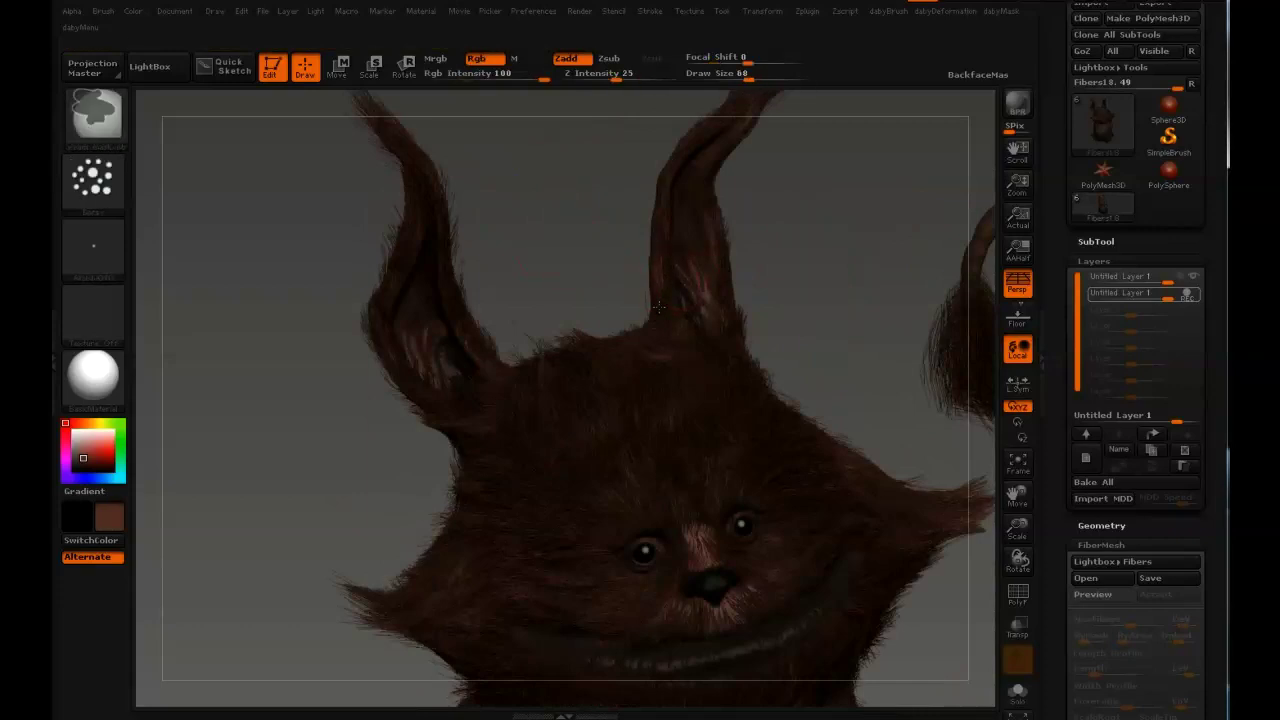
{"action": "mouse_move", "coordinate": [700, 262]}
{"action": "left_mouse_down"}
{"action": "mouse_move", "coordinate": [742, 277]}
{"action": "mouse_move", "coordinate": [718, 409]}
{"action": "mouse_move", "coordinate": [710, 370]}
{"action": "left_mouse_up"}
{"action": "mouse_move", "coordinate": [700, 300]}
{"action": "left_mouse_down"}
{"action": "mouse_move", "coordinate": [730, 228]}
{"action": "mouse_move", "coordinate": [728, 287]}
{"action": "left_mouse_up"}
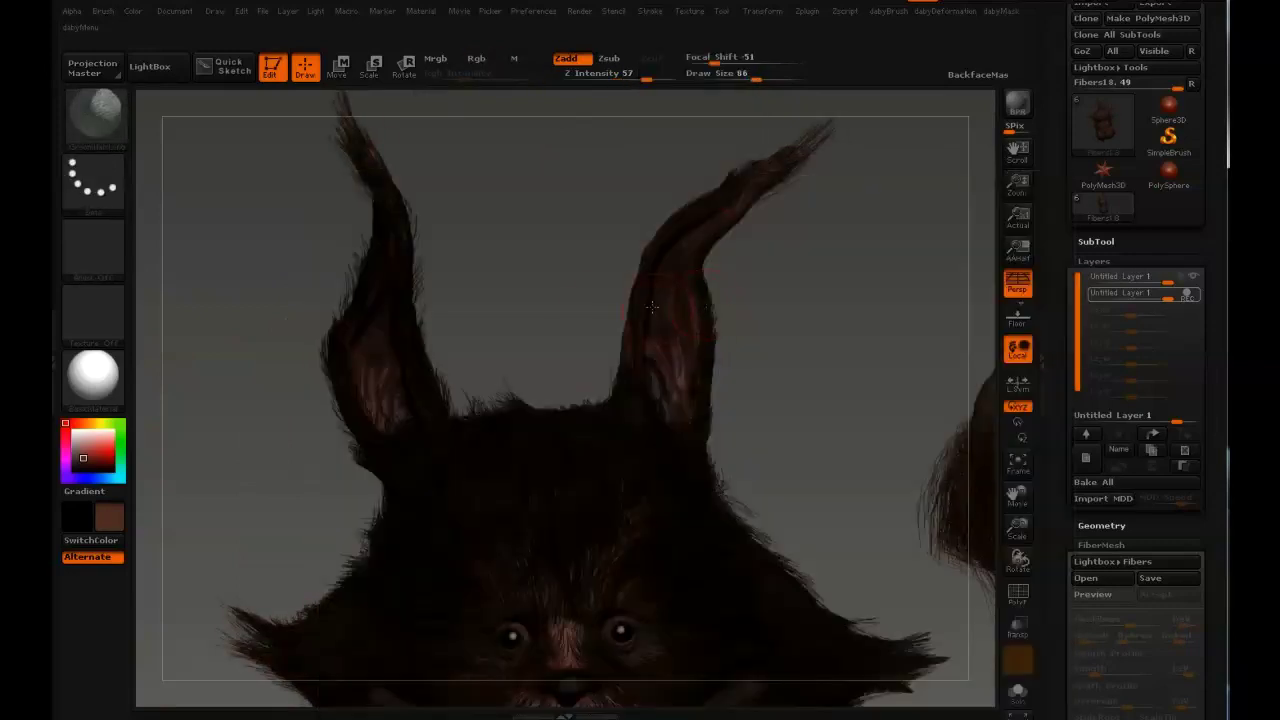
Groom the unmasked stray hairs outward on the ear nearest the tail, raising the draw size to 149
{"action": "key", "text": "s"}
{"action": "key", "text": "["}
{"action": "left_click_drag", "start_coordinate": [648, 236], "coordinate": [646, 233]}
{"action": "left_click_drag", "start_coordinate": [622, 290], "coordinate": [694, 199]}
{"action": "key", "text": "]"}
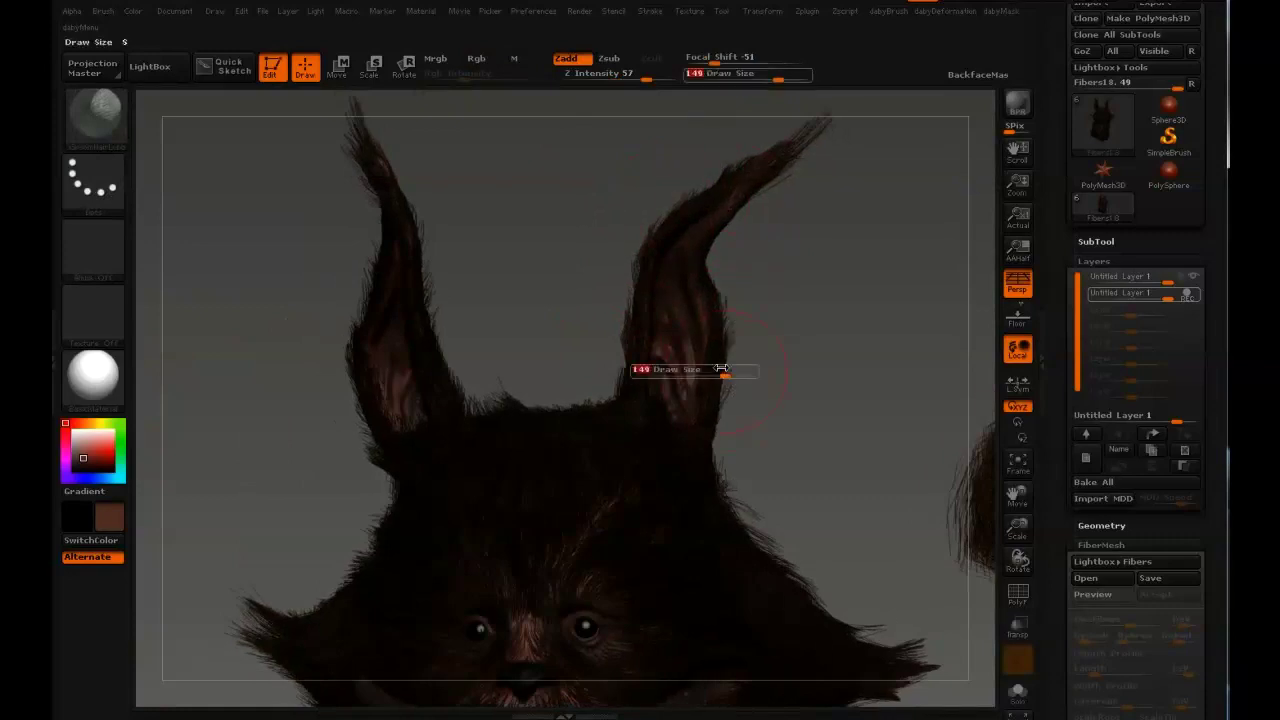
{"action": "left_click_drag", "start_coordinate": [733, 375], "coordinate": [729, 263]}
Pull more stray hairs away from the upper edges of the ears with draw sizes of 106 and 74
{"action": "key", "text": "]"}
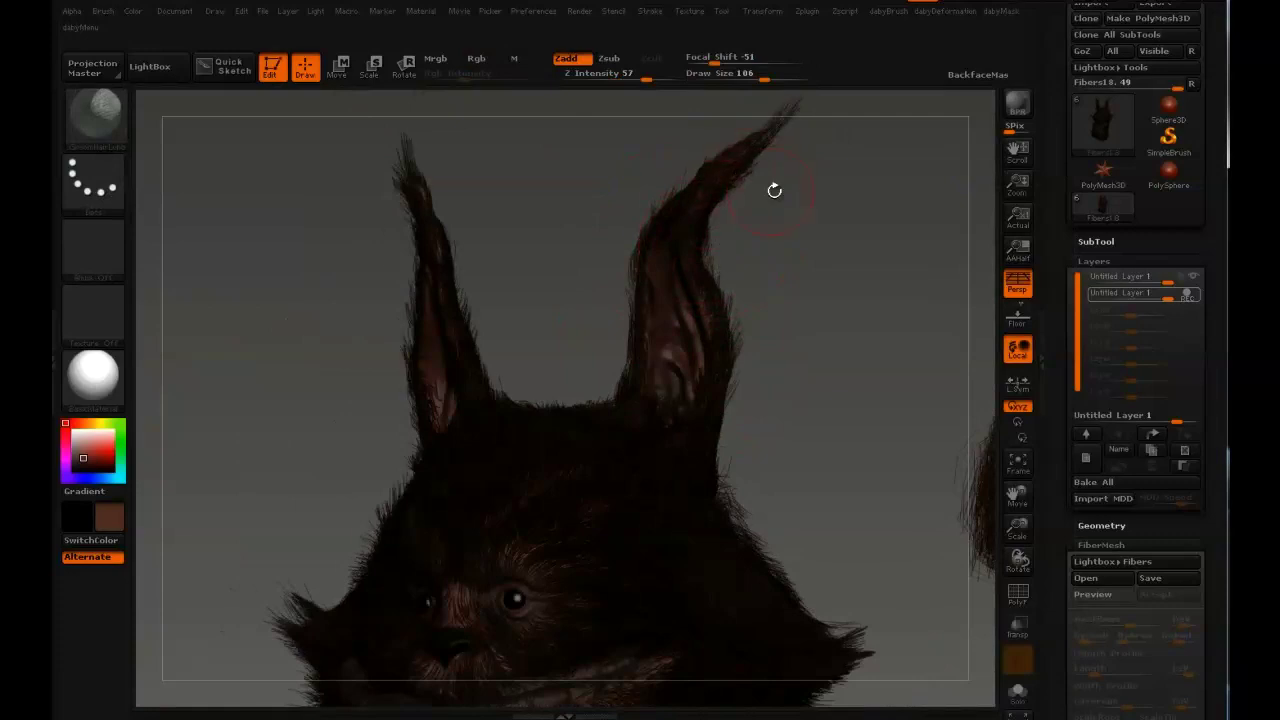
{"action": "left_click_drag", "start_coordinate": [749, 177], "coordinate": [705, 185]}
{"action": "key", "text": "["}
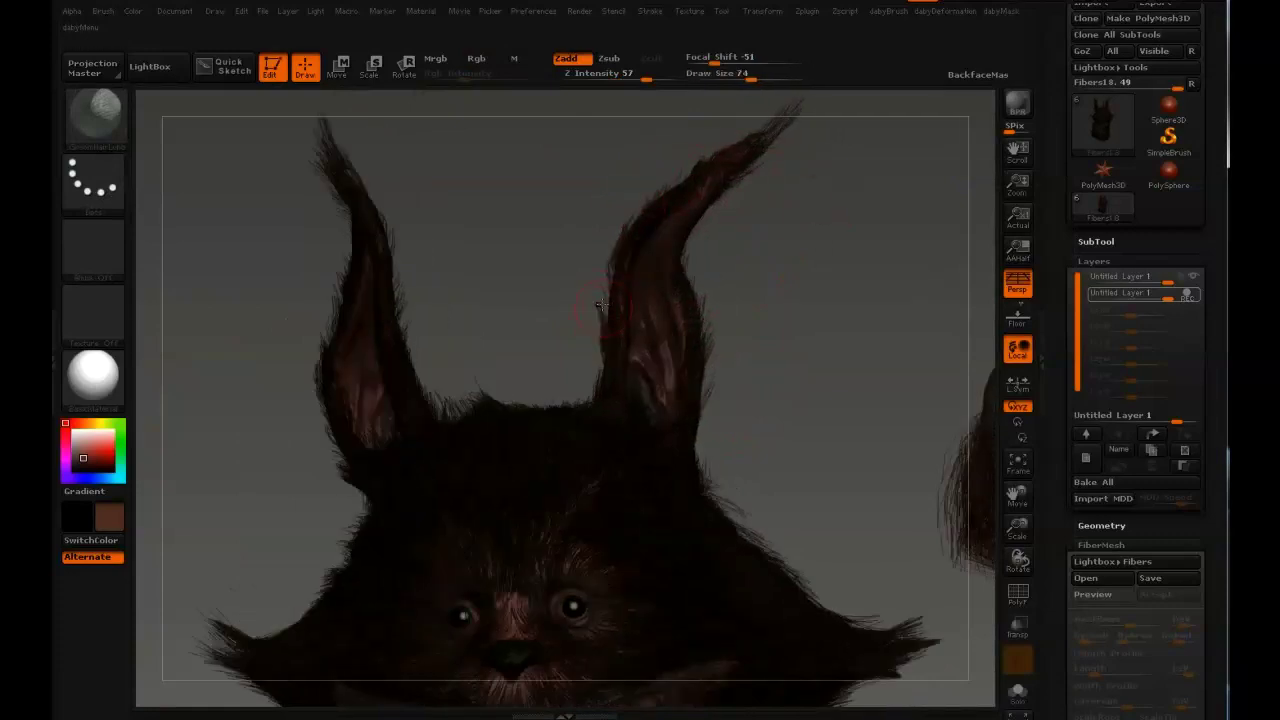
{"action": "key", "text": "["}
{"action": "left_click_drag", "start_coordinate": [679, 175], "coordinate": [615, 233]}
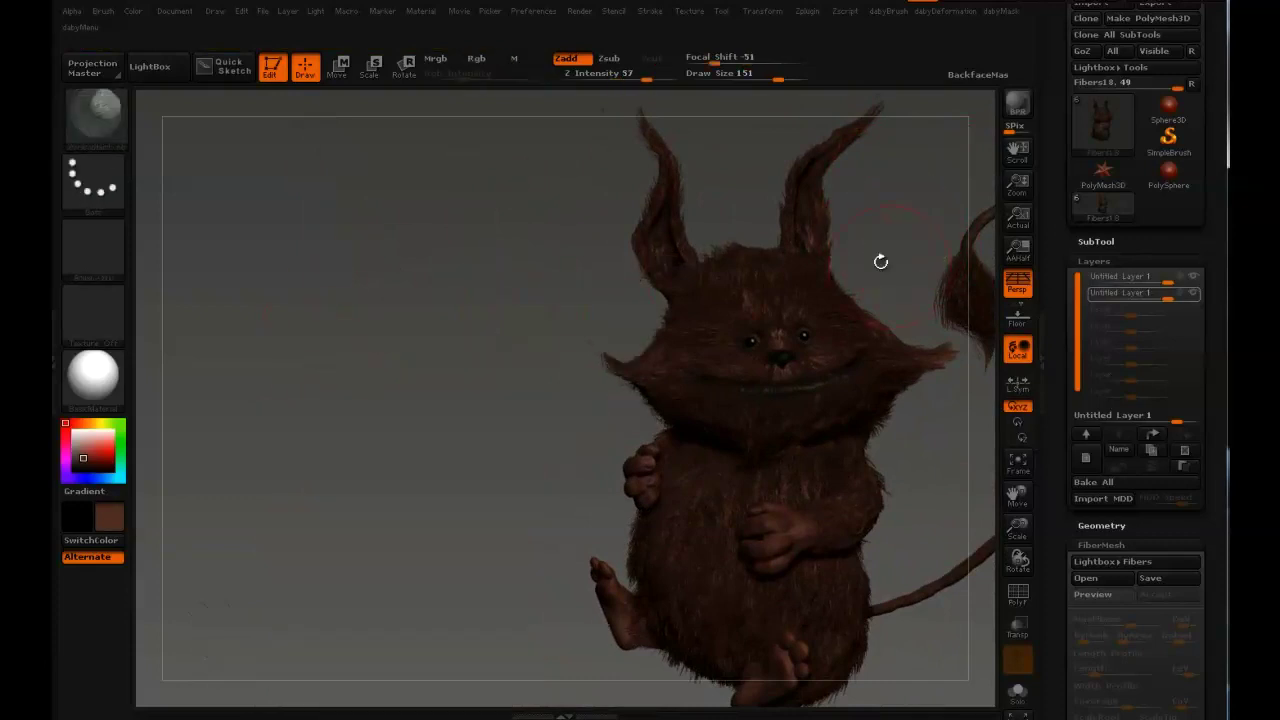
Examine the groomed ears and the creature's overall fur silhouette from a wider view
{"action": "left_click_drag", "start_coordinate": [881, 261], "coordinate": [643, 294], "text": "alt"}
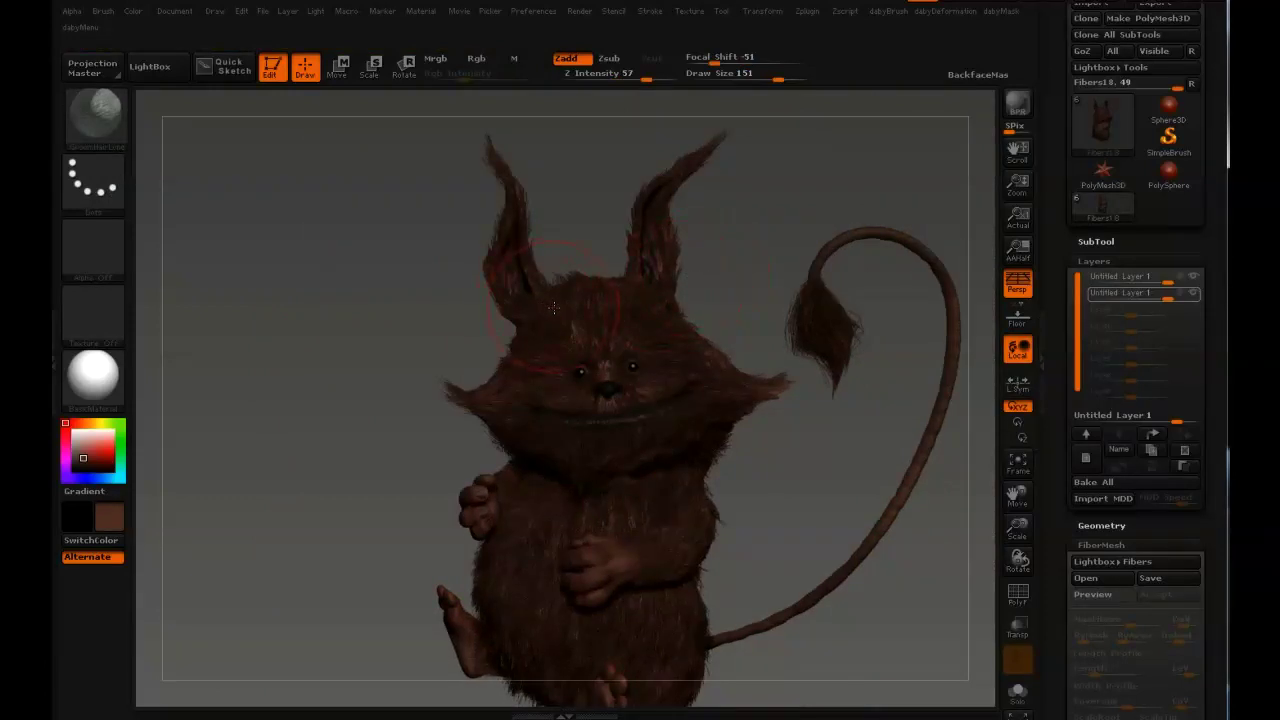
{"action": "left_click_drag", "start_coordinate": [572, 307], "coordinate": [652, 322]}
{"action": "left_click_drag", "start_coordinate": [721, 243], "coordinate": [509, 213]}
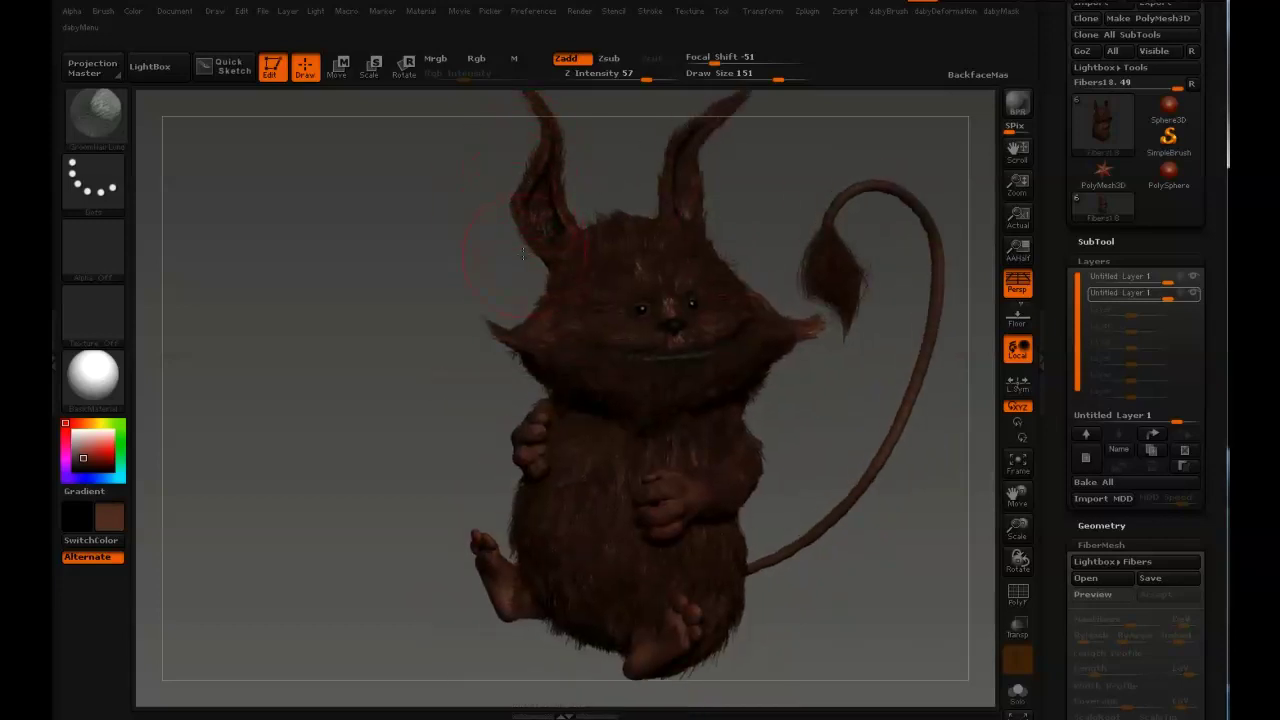
{"action": "left_click_drag", "start_coordinate": [776, 401], "coordinate": [800, 350]}
{"action": "key", "text": "b"}
{"action": "key", "text": "c"}
{"action": "key", "text": "b"}
{"action": "key", "text": "b"}
{"action": "key", "text": "s"}
{"action": "key", "text": "t"}
{"action": "mouse_move", "coordinate": [800, 300]}
{"action": "left_mouse_down"}
{"action": "mouse_move", "coordinate": [820, 340]}
{"action": "mouse_move", "coordinate": [960, 330]}
{"action": "left_mouse_up"}
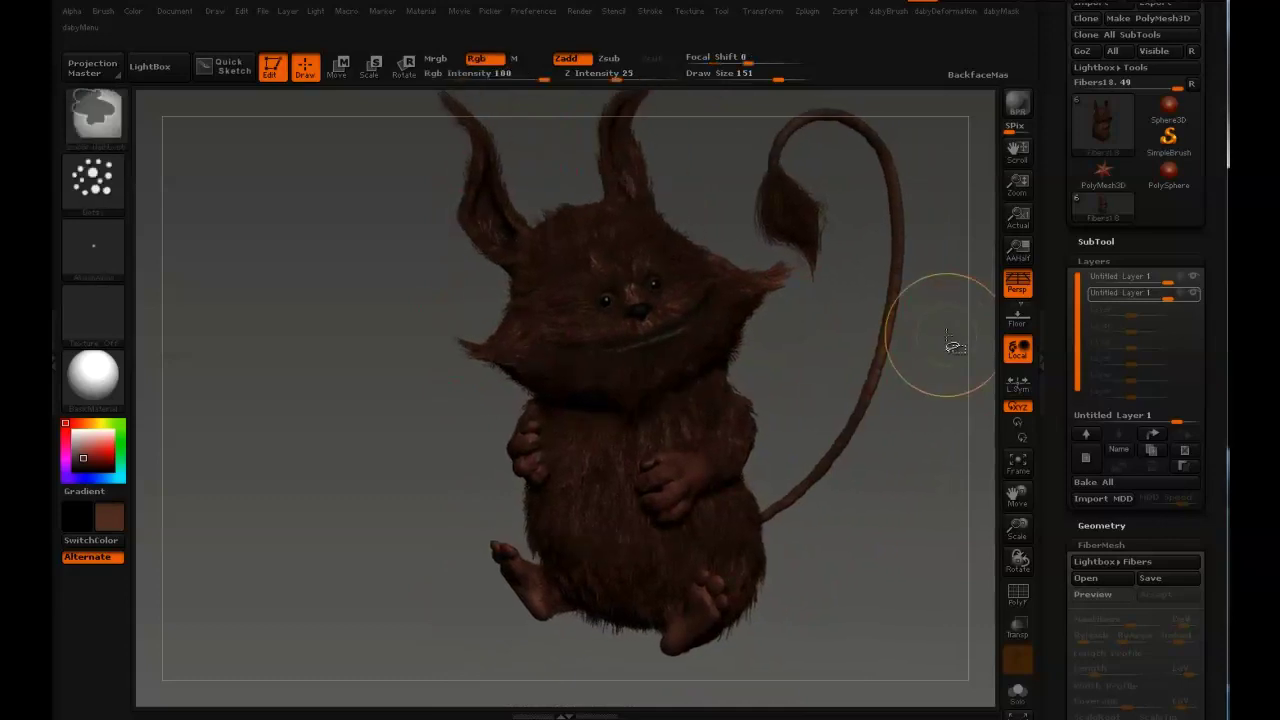
{"action": "key", "text": "ctrl+shift+d"}
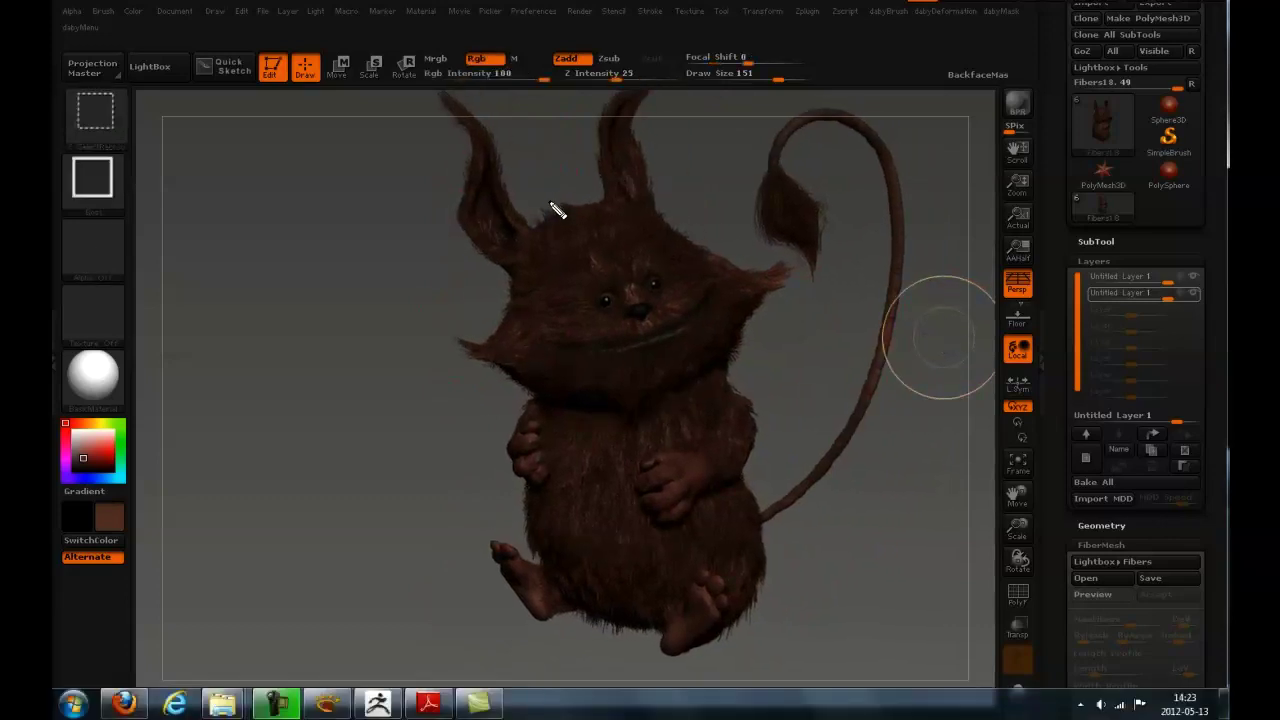
{"action": "mouse_move", "coordinate": [559, 193]}
{"action": "left_mouse_down"}
{"action": "mouse_move", "coordinate": [536, 205]}
{"action": "mouse_move", "coordinate": [556, 221]}
{"action": "left_mouse_up"}
{"action": "mouse_move", "coordinate": [521, 392]}
{"action": "left_mouse_down"}
{"action": "mouse_move", "coordinate": [492, 390]}
{"action": "mouse_move", "coordinate": [540, 396]}
{"action": "left_mouse_up"}
{"action": "mouse_move", "coordinate": [590, 630]}
{"action": "left_mouse_down"}
{"action": "mouse_move", "coordinate": [608, 634]}
{"action": "mouse_move", "coordinate": [577, 632]}
{"action": "mouse_move", "coordinate": [562, 613]}
{"action": "left_mouse_up"}
{"action": "mouse_move", "coordinate": [763, 592]}
{"action": "left_mouse_down"}
{"action": "mouse_move", "coordinate": [745, 645]}
{"action": "mouse_move", "coordinate": [790, 588]}
{"action": "left_mouse_up"}
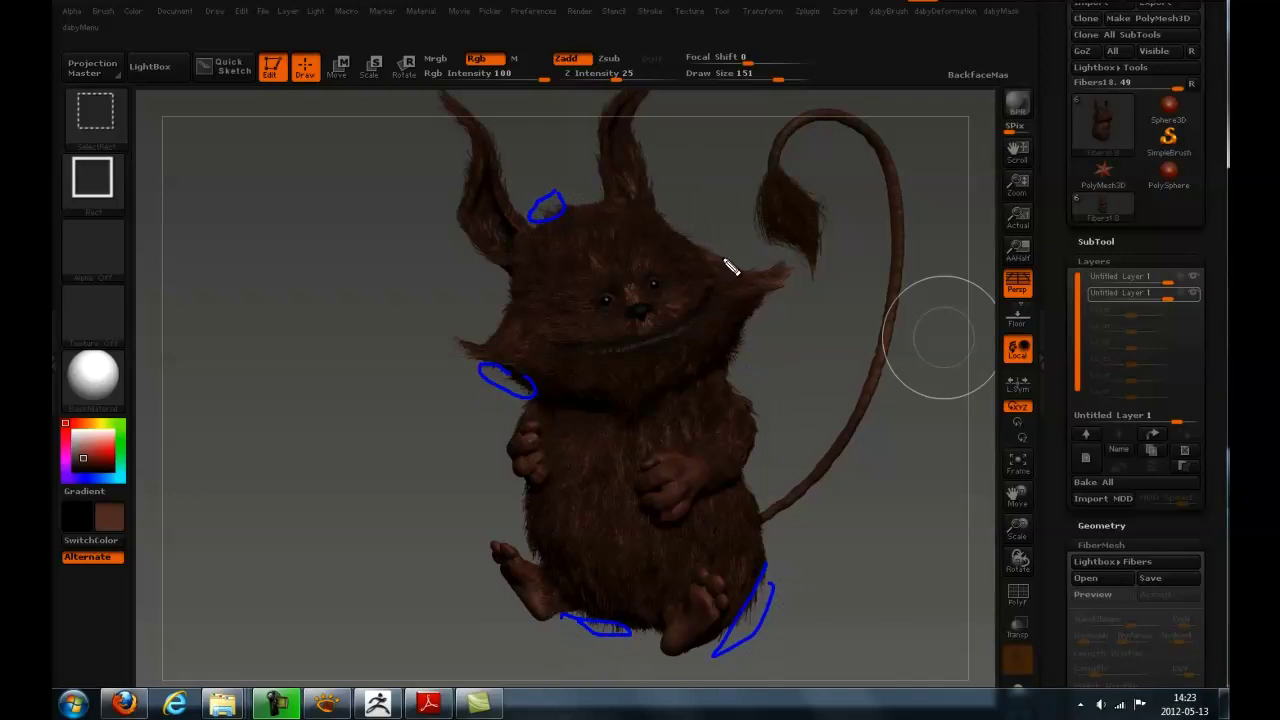
{"action": "left_click_drag", "start_coordinate": [705, 253], "coordinate": [729, 225]}
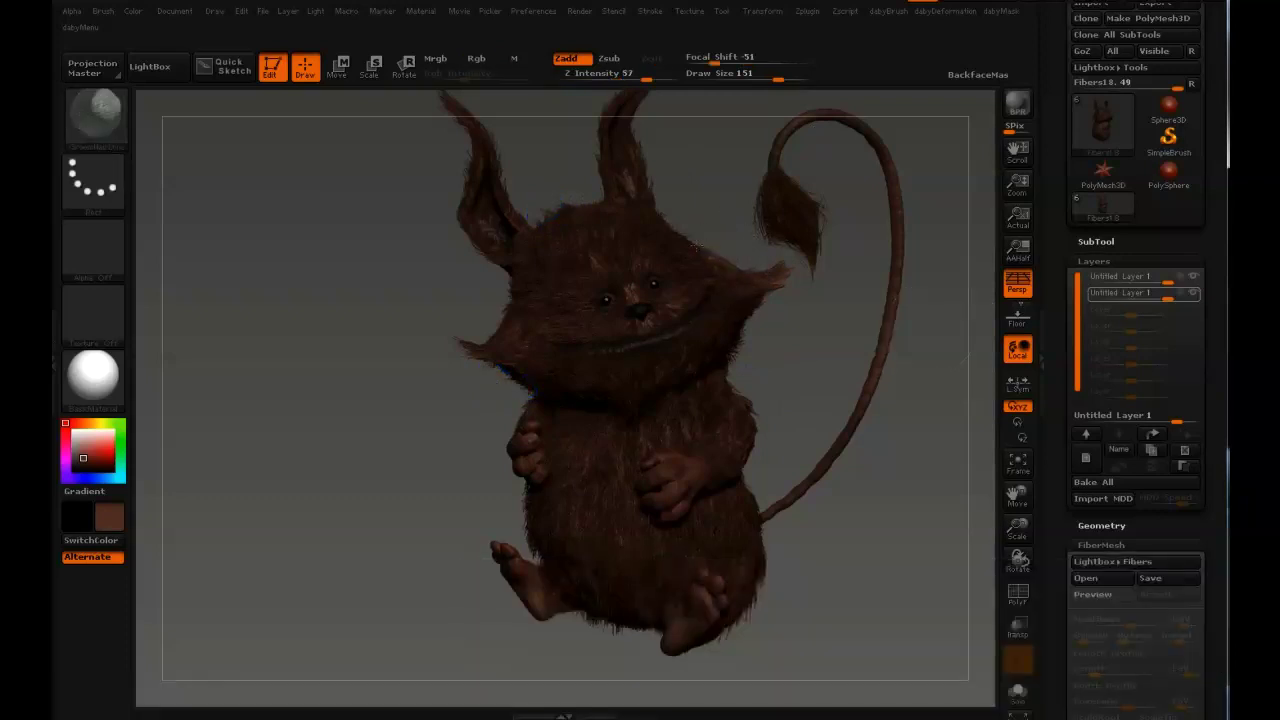
Choose the MaskLasso brush and lasso-mask fibers along the side of the head on a new recording layer
{"action": "left_click_drag", "start_coordinate": [704, 230], "coordinate": [652, 210]}
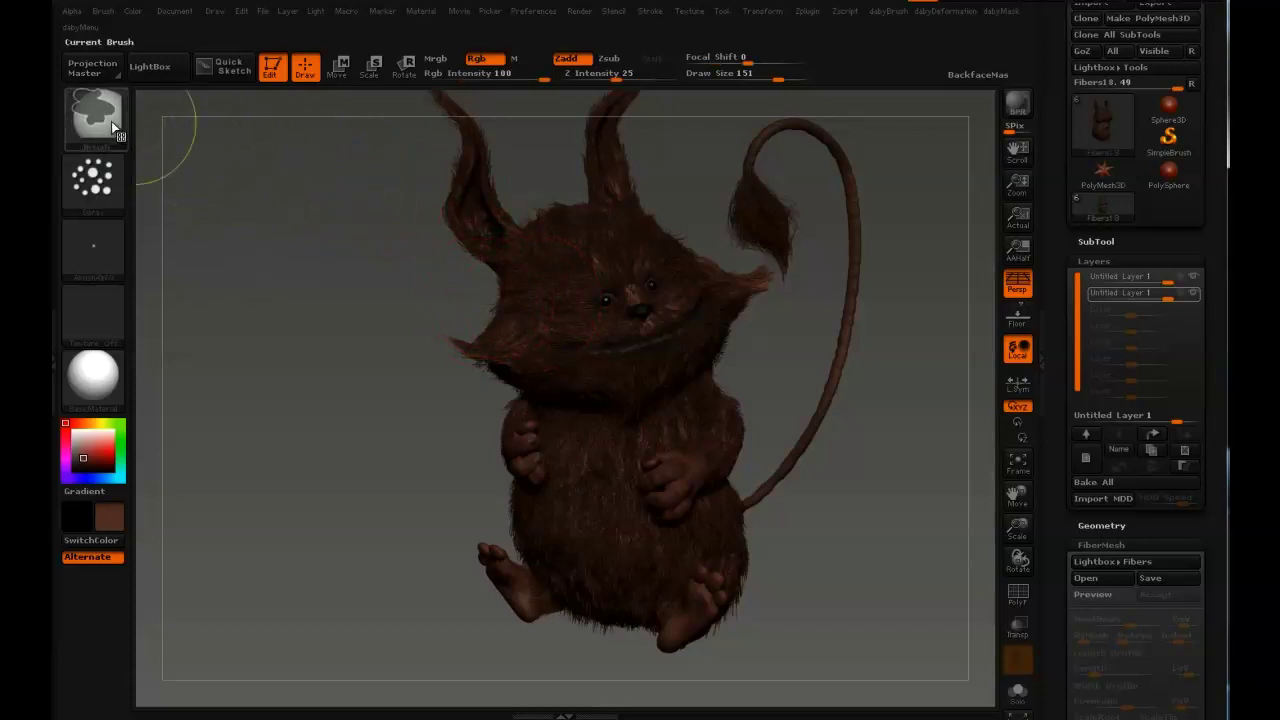
{"action": "left_click", "coordinate": [117, 128]}
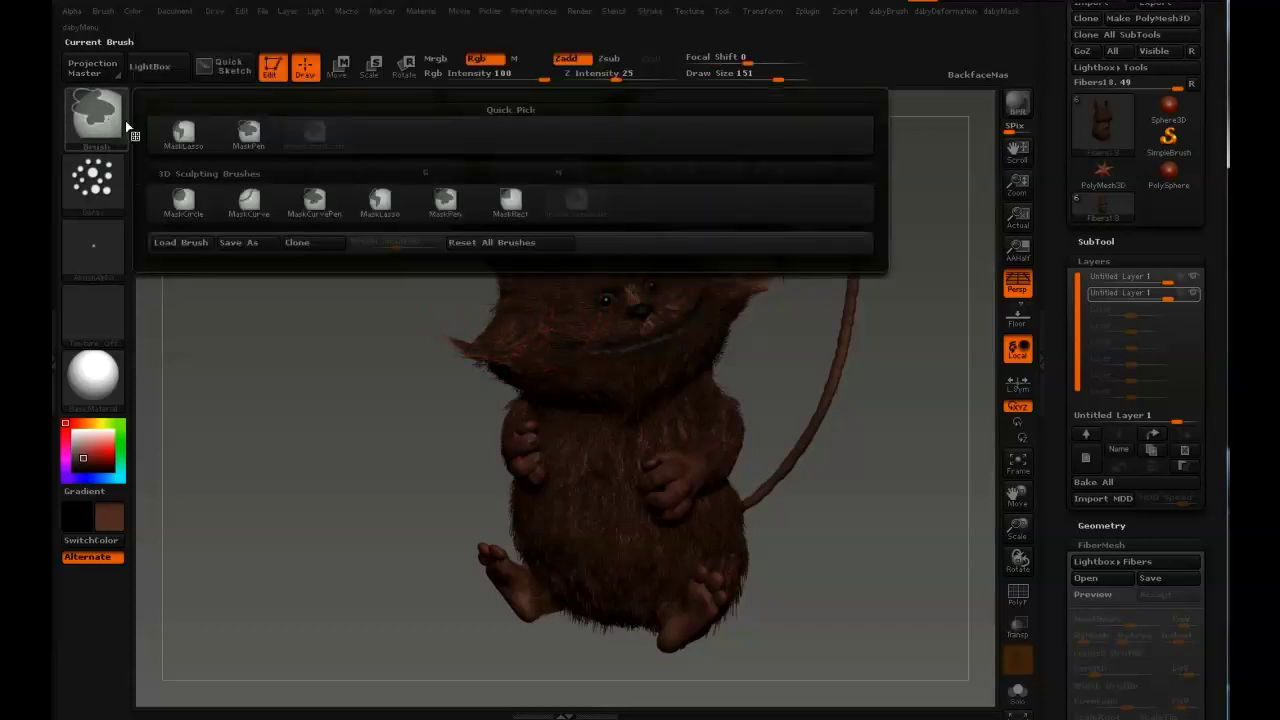
{"action": "left_click", "coordinate": [380, 205]}
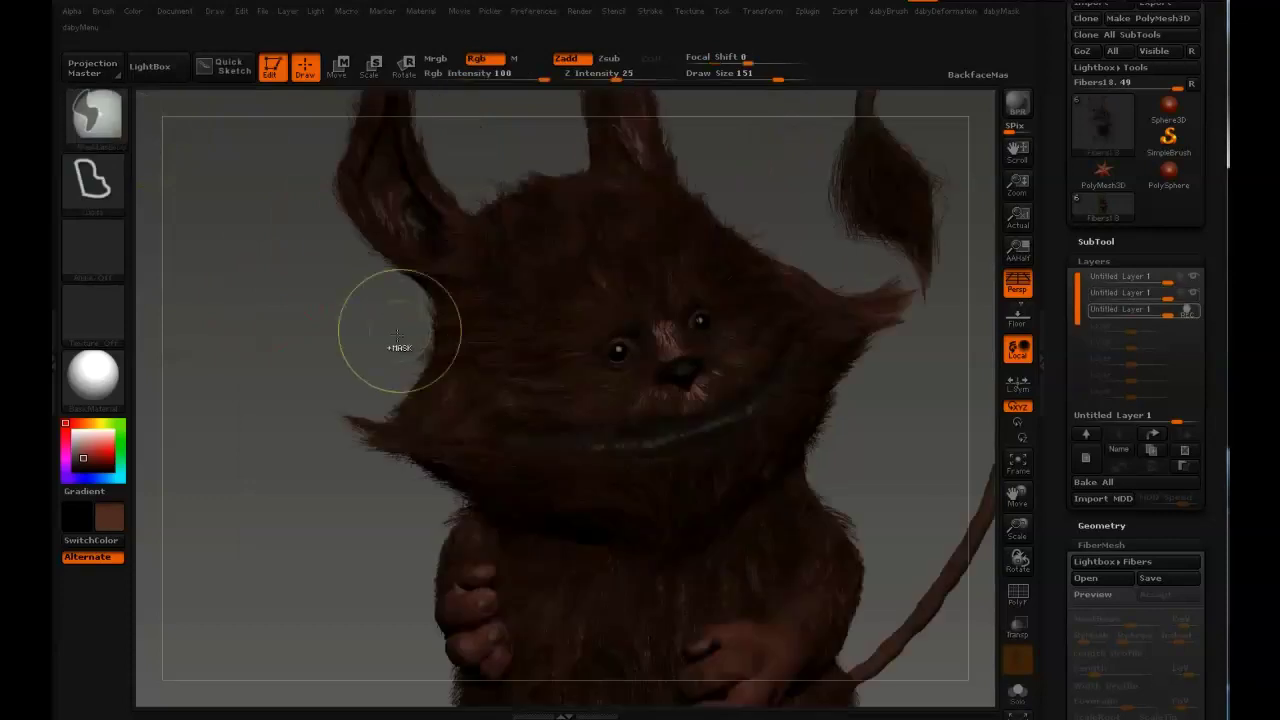
{"action": "mouse_move", "coordinate": [405, 305]}
{"action": "left_mouse_down", "text": "ctrl"}
{"action": "mouse_move", "coordinate": [433, 313]}
{"action": "mouse_move", "coordinate": [418, 385]}
{"action": "mouse_move", "coordinate": [385, 398]}
{"action": "mouse_move", "coordinate": [347, 368]}
{"action": "mouse_move", "coordinate": [343, 337]}
{"action": "left_mouse_up", "text": "ctrl"}
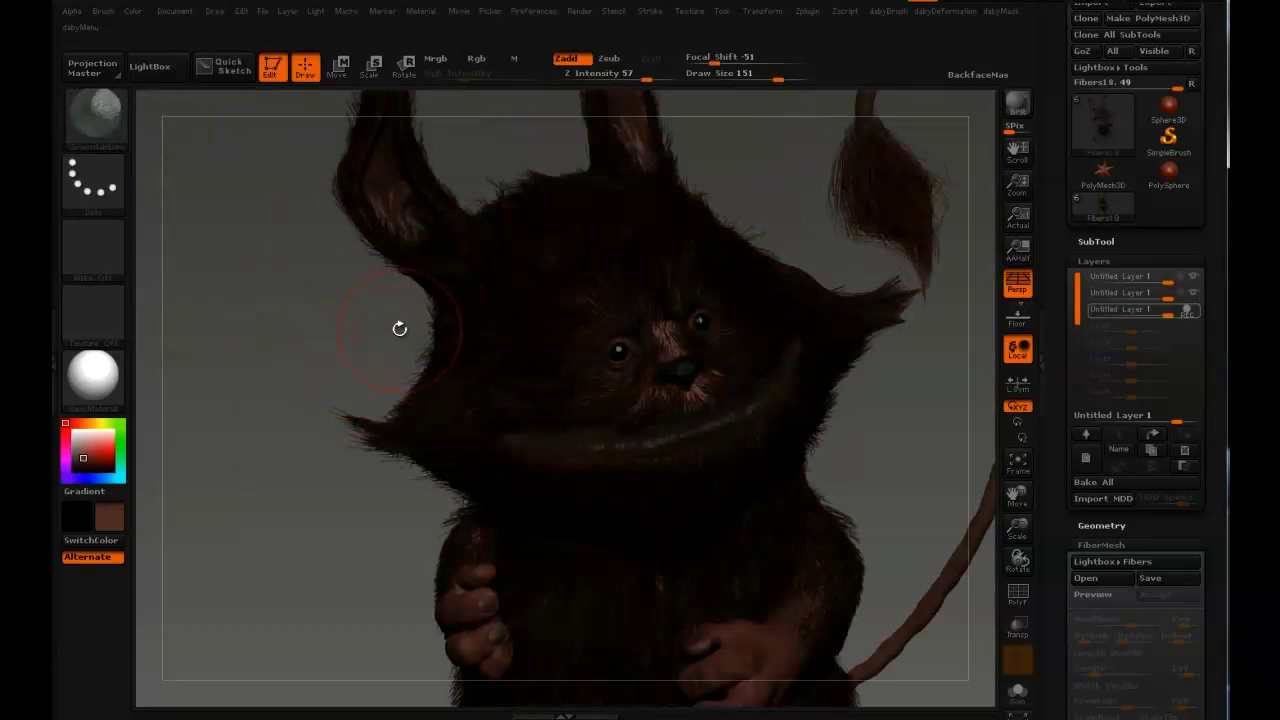
Return to the grooming brush for the hairs at the side of the head and set its draw size to 67
{"action": "key", "text": "b"}
{"action": "key", "text": "g"}
{"action": "key", "text": "b"}
{"action": "key", "text": "s"}
{"action": "left_click_drag", "start_coordinate": [349, 378], "coordinate": [290, 378]}
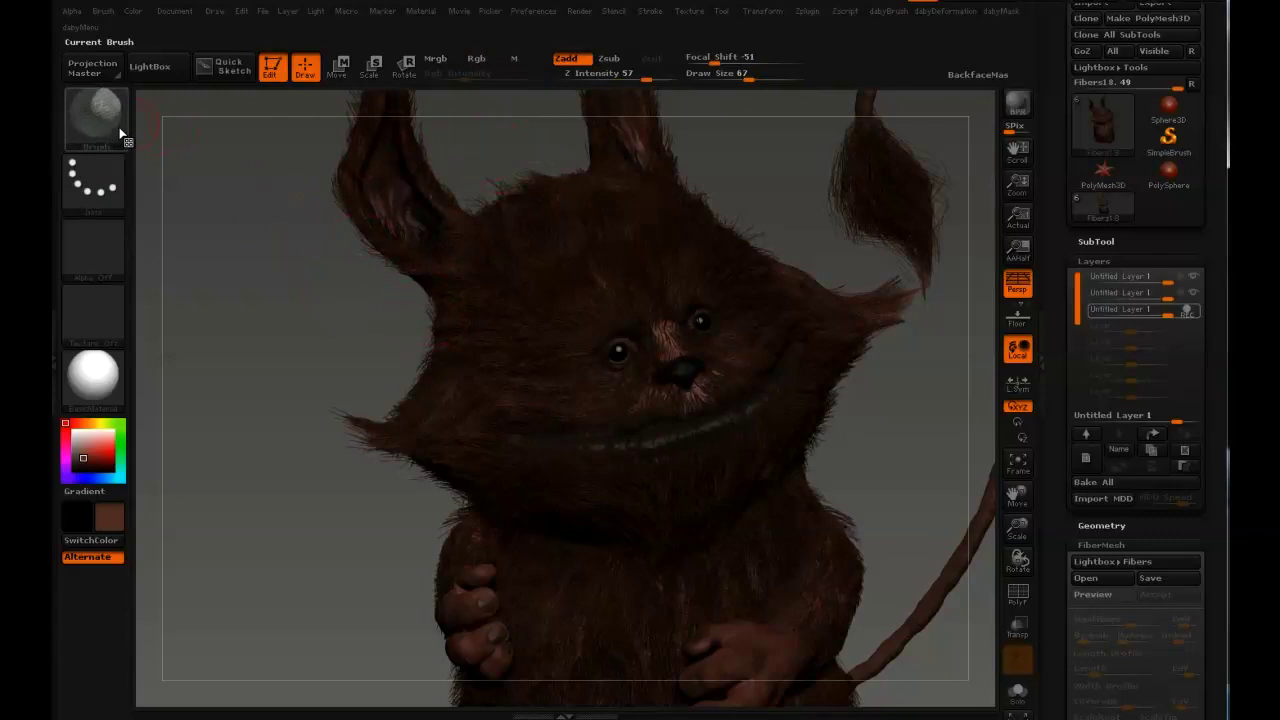
Try masking hairs on the forehead with the MaskPen brush
{"action": "key", "text": "ctrl+b"}
{"action": "left_click", "coordinate": [248, 135]}
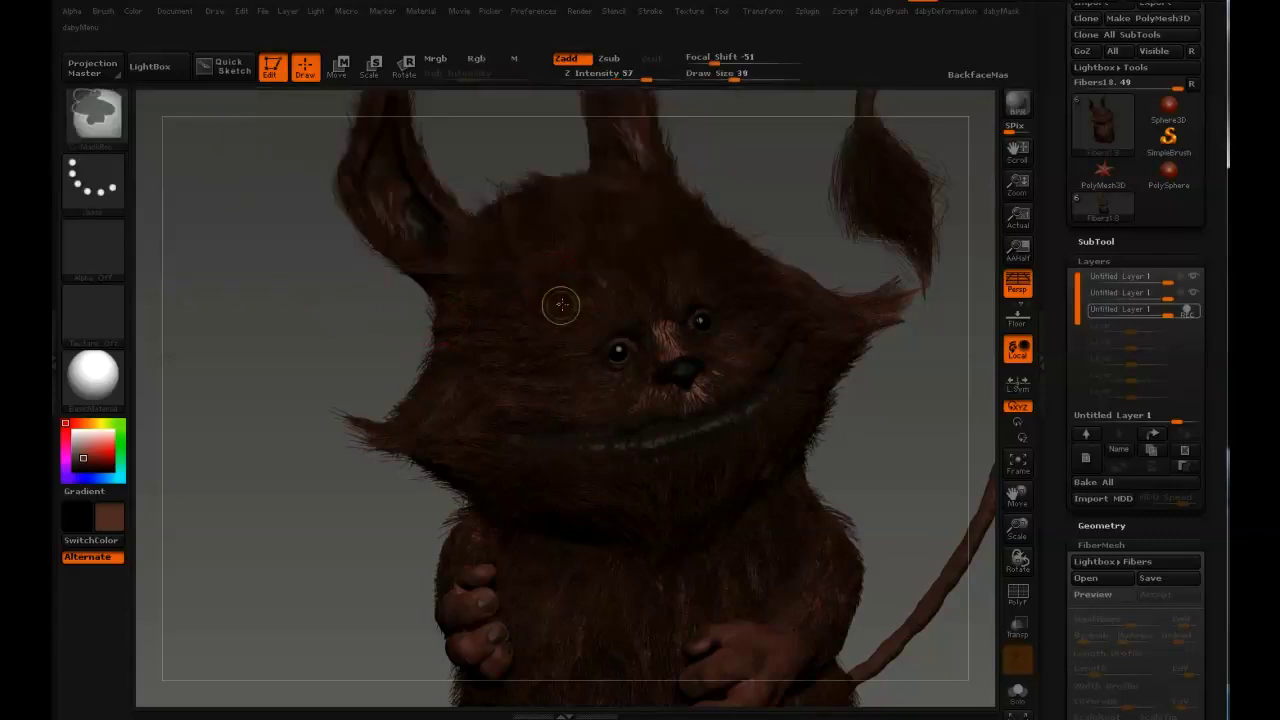
{"action": "mouse_move", "coordinate": [632, 274]}
{"action": "left_mouse_down", "text": "ctrl"}
{"action": "mouse_move", "coordinate": [631, 258]}
{"action": "mouse_move", "coordinate": [582, 233]}
{"action": "mouse_move", "coordinate": [592, 246]}
{"action": "left_mouse_up", "text": "ctrl"}
{"action": "key", "text": "s"}
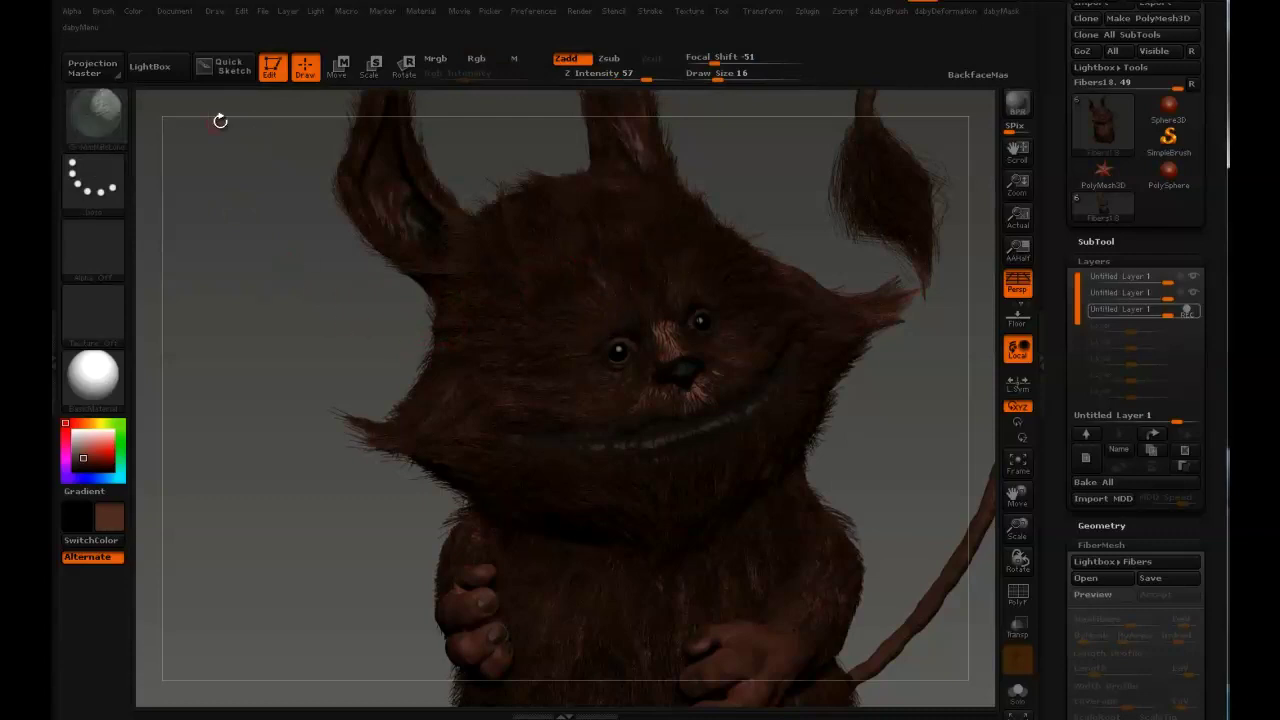
Lasso-mask a clump on top of the head with MaskLasso, invert the mask, and groom the tuft outward at draw size 205
{"action": "left_click", "coordinate": [95, 112], "text": "ctrl"}
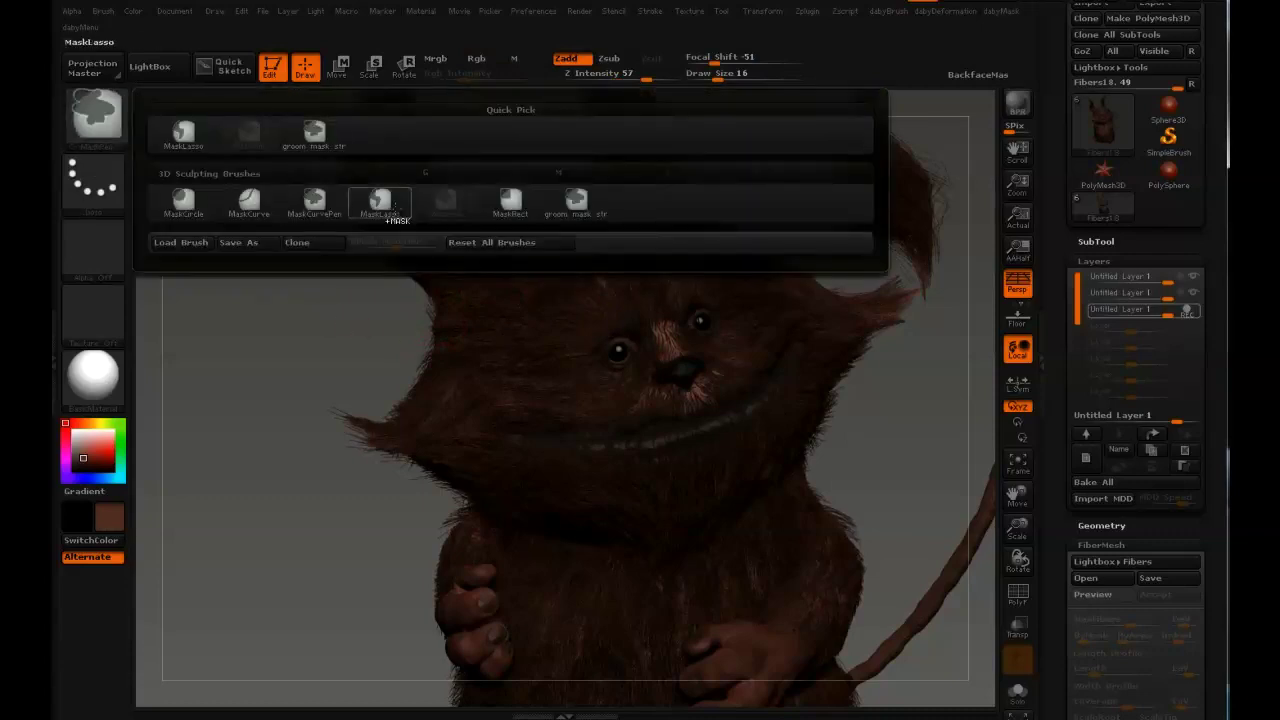
{"action": "left_click", "coordinate": [390, 217]}
{"action": "key", "text": "ctrl"}
{"action": "mouse_move", "coordinate": [463, 197]}
{"action": "left_mouse_down", "text": "ctrl"}
{"action": "mouse_move", "coordinate": [504, 186]}
{"action": "mouse_move", "coordinate": [540, 140]}
{"action": "mouse_move", "coordinate": [485, 166]}
{"action": "mouse_move", "coordinate": [528, 187]}
{"action": "mouse_move", "coordinate": [570, 152]}
{"action": "mouse_move", "coordinate": [492, 188]}
{"action": "mouse_move", "coordinate": [504, 187]}
{"action": "left_mouse_up", "text": "ctrl"}
{"action": "left_click", "coordinate": [527, 160], "text": "ctrl"}
{"action": "key", "text": "s"}
{"action": "key", "text": "s"}
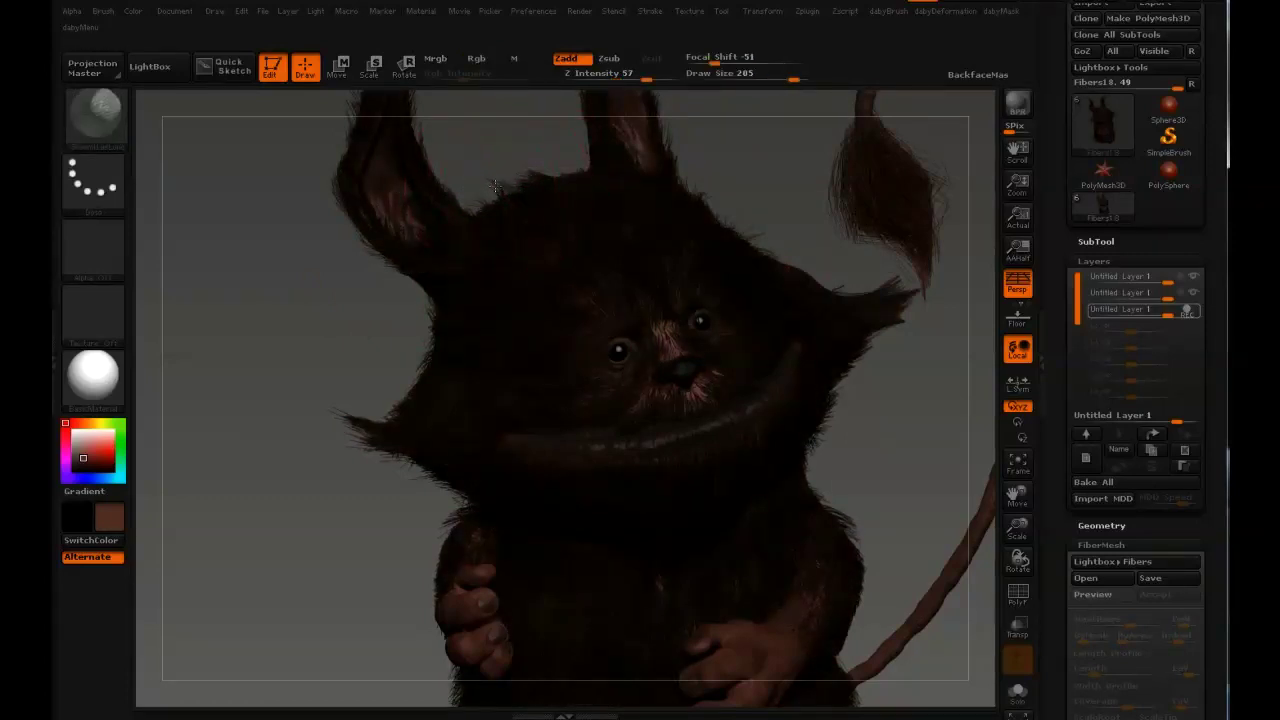
{"action": "key", "text": "s"}
{"action": "left_click_drag", "start_coordinate": [515, 178], "coordinate": [502, 178]}
Lasso-mask a clump of hair between the tail-side ear and cheek and invert the mask for grooming
{"action": "left_click", "coordinate": [762, 189], "text": "ctrl"}
{"action": "mouse_move", "coordinate": [764, 194]}
{"action": "left_mouse_down", "text": "ctrl"}
{"action": "mouse_move", "coordinate": [640, 205]}
{"action": "mouse_move", "coordinate": [806, 191]}
{"action": "mouse_move", "coordinate": [834, 220]}
{"action": "left_mouse_up", "text": "ctrl"}
{"action": "left_click", "coordinate": [765, 208], "text": "ctrl"}
{"action": "left_click", "coordinate": [884, 271], "text": "ctrl"}
Lasso-mask a clump below the opposite cheek, invert the mask, and raise the draw size to 256
{"action": "mouse_move", "coordinate": [428, 458]}
{"action": "left_mouse_down", "text": "ctrl"}
{"action": "mouse_move", "coordinate": [503, 472]}
{"action": "mouse_move", "coordinate": [437, 508]}
{"action": "mouse_move", "coordinate": [590, 495]}
{"action": "left_mouse_up", "text": "ctrl"}
{"action": "left_click", "coordinate": [437, 508], "text": "ctrl"}
{"action": "key", "text": "bracketright"}
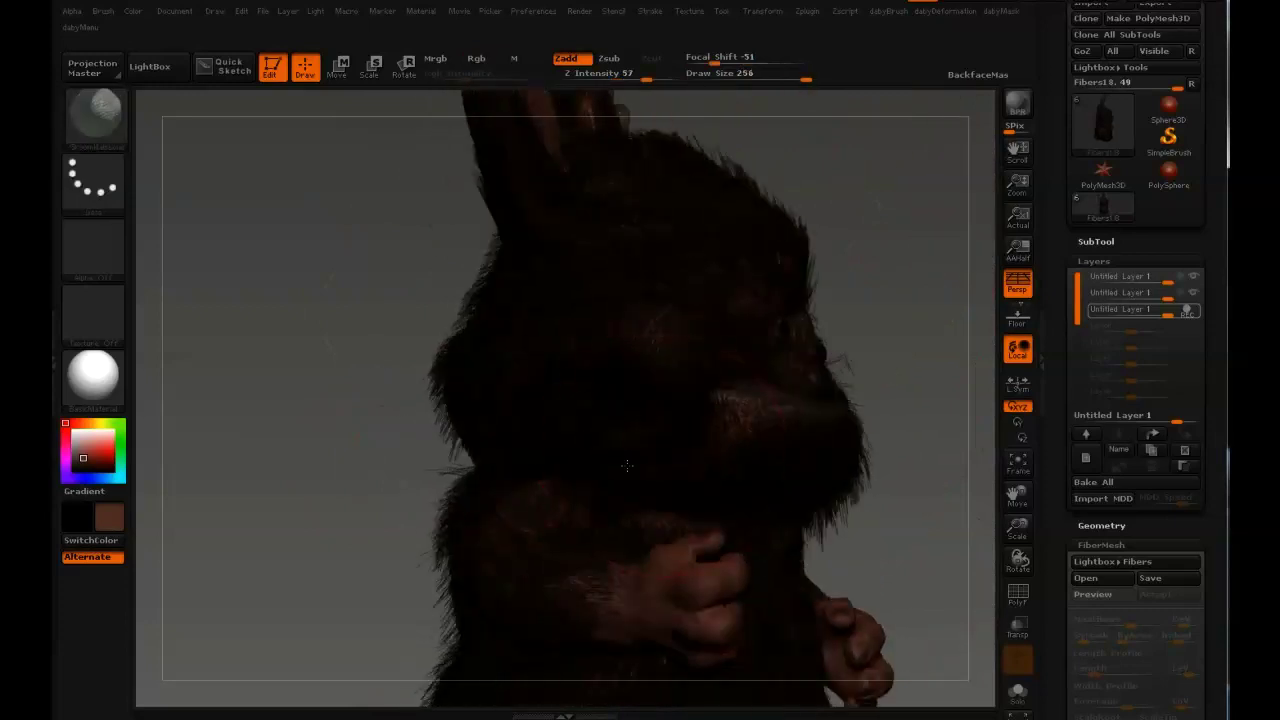
Groom the masked clump below the cheek, invert the mask, and lower the draw size to 183
{"action": "left_click_drag", "start_coordinate": [594, 393], "coordinate": [714, 388]}
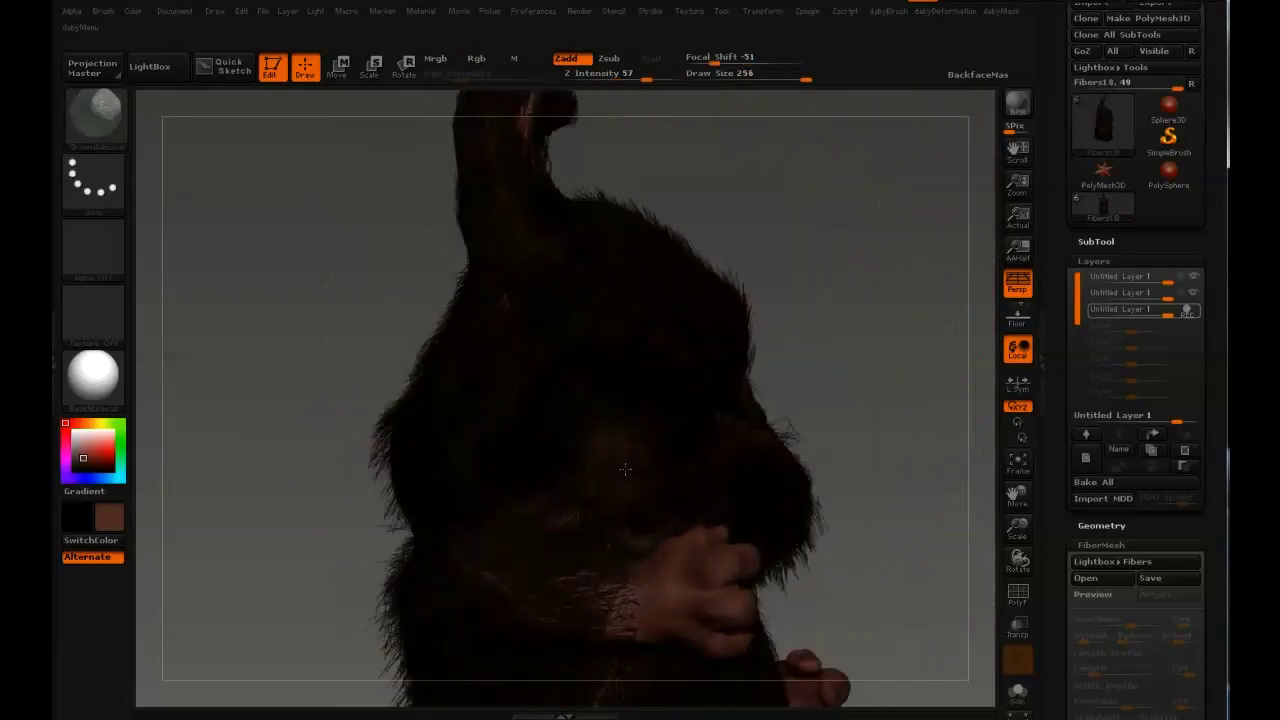
{"action": "left_click", "coordinate": [860, 328], "text": "ctrl"}
{"action": "key", "text": "bracketleft"}
{"action": "mouse_move", "coordinate": [601, 444]}
{"action": "left_mouse_down"}
{"action": "mouse_move", "coordinate": [644, 426]}
{"action": "mouse_move", "coordinate": [633, 472]}
{"action": "mouse_move", "coordinate": [628, 458]}
{"action": "mouse_move", "coordinate": [615, 463]}
{"action": "left_mouse_up"}
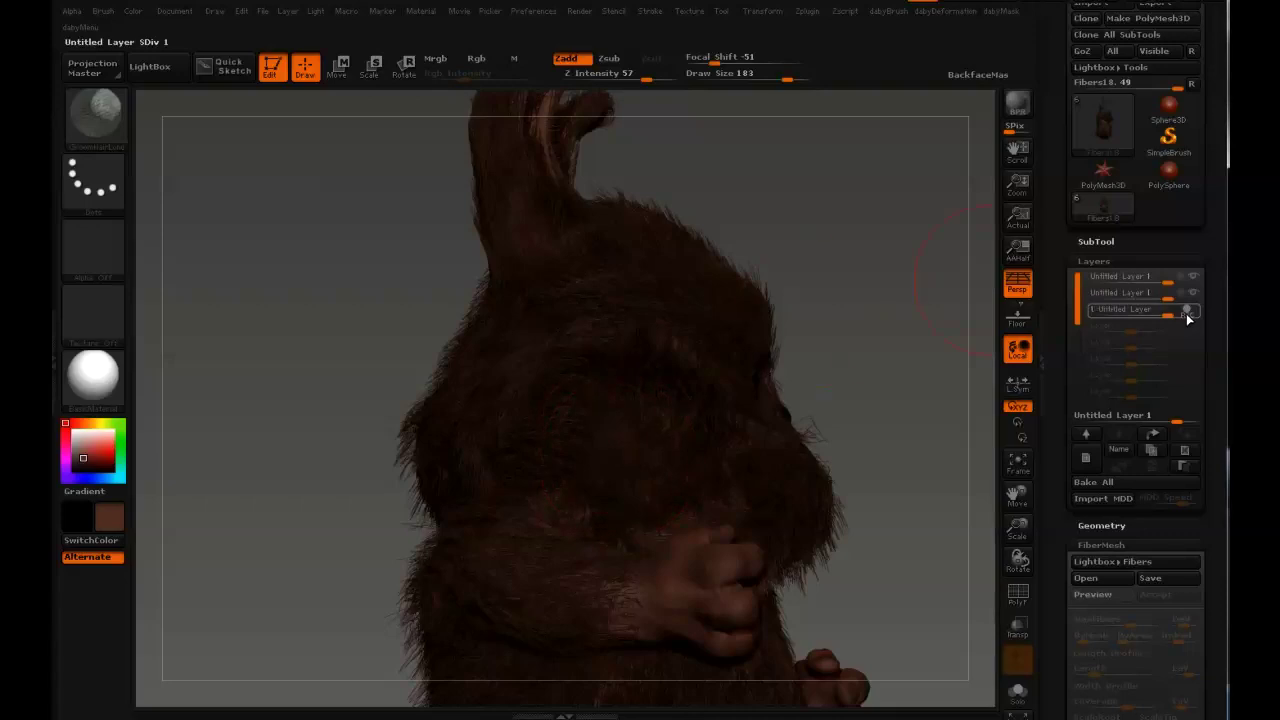
Smooth and groom the exposed cheek clump into a pointed tuft on the third layer, reducing the draw size to 140
{"action": "left_click", "coordinate": [1135, 293]}
{"action": "left_click", "coordinate": [1155, 467]}
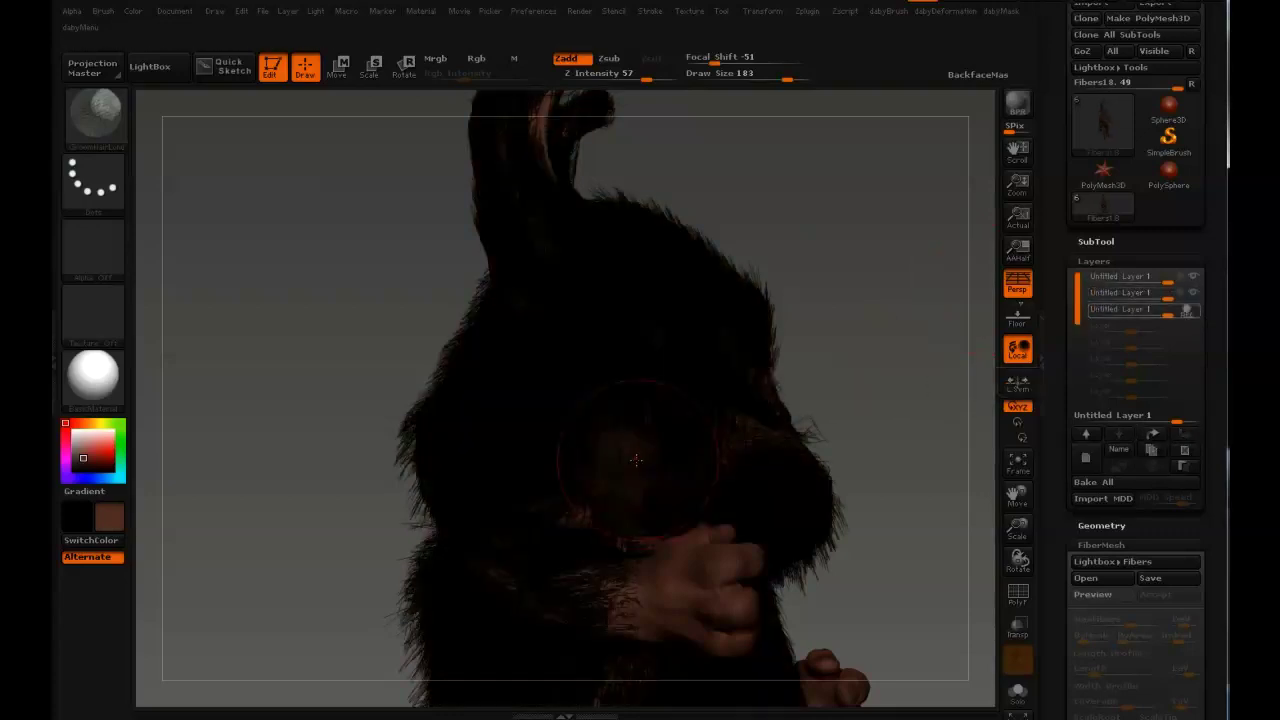
{"action": "left_click_drag", "start_coordinate": [651, 457], "coordinate": [666, 449], "text": "shift"}
{"action": "mouse_move", "coordinate": [660, 451]}
{"action": "right_mouse_down"}
{"action": "mouse_move", "coordinate": [621, 461]}
{"action": "mouse_move", "coordinate": [632, 461]}
{"action": "right_mouse_up"}
{"action": "key", "text": "s"}
{"action": "left_click_drag", "start_coordinate": [638, 461], "coordinate": [633, 461]}
{"action": "key", "text": "s"}
{"action": "right_click_drag", "start_coordinate": [652, 463], "coordinate": [622, 440]}
{"action": "key", "text": "s"}
{"action": "left_click_drag", "start_coordinate": [676, 469], "coordinate": [670, 470]}
{"action": "right_click_drag", "start_coordinate": [670, 470], "coordinate": [562, 333]}
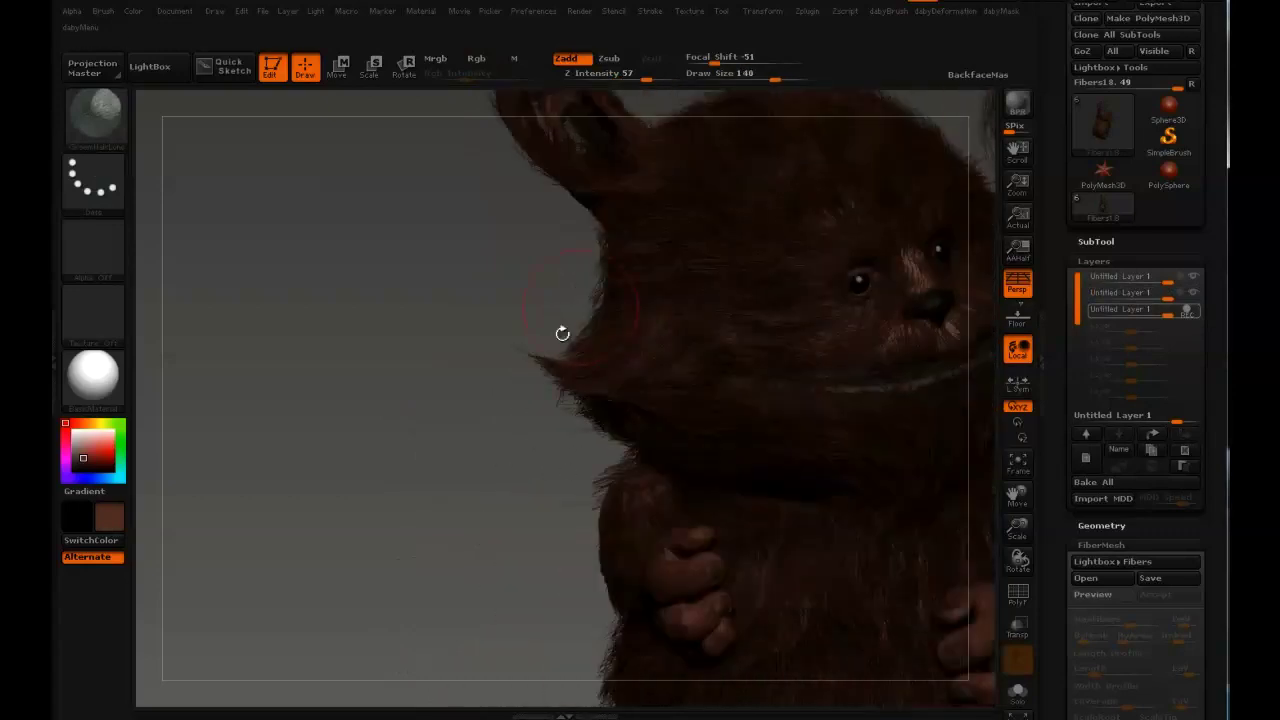
Stop recording on the third layer, merge it down, and add a new recording layer
{"action": "left_click", "coordinate": [1187, 309]}
{"action": "left_click", "coordinate": [1187, 309]}
{"action": "left_click", "coordinate": [1119, 466]}
{"action": "left_click", "coordinate": [1087, 460]}
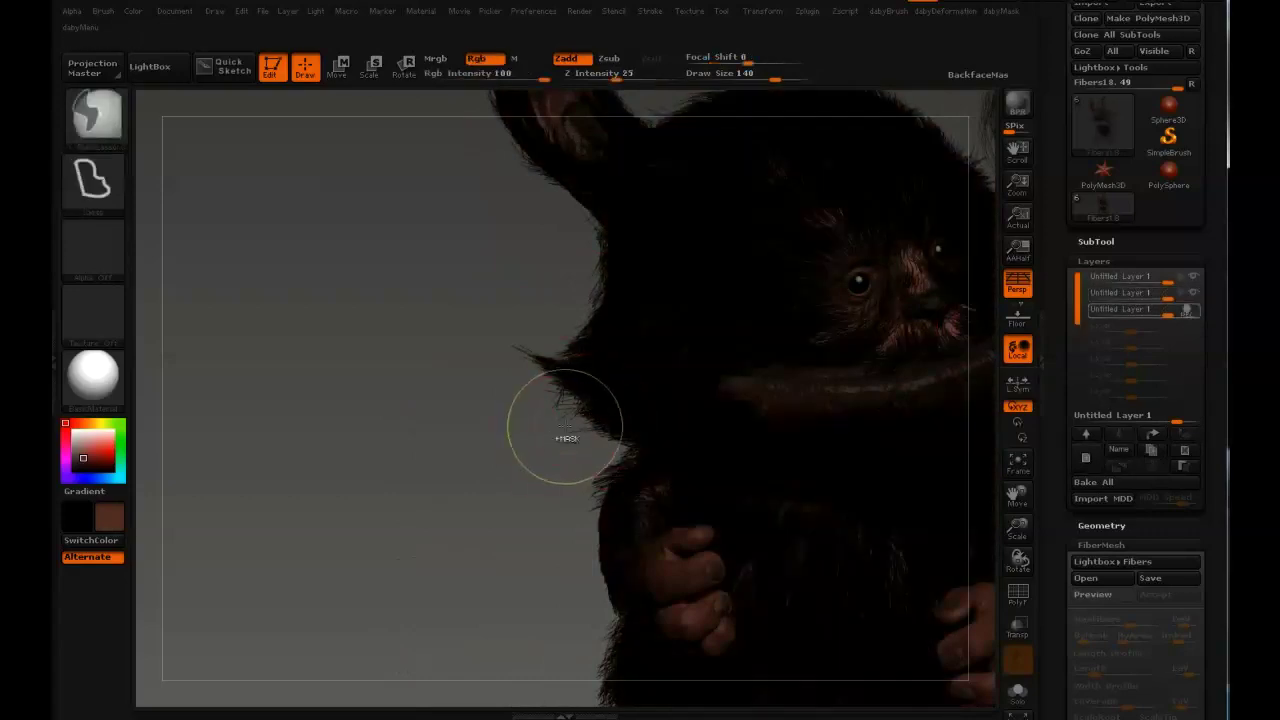
Set the draw size to 256, then lasso-mask the hair below the cheek tuft and invert the mask
{"action": "key", "text": "s"}
{"action": "left_click", "coordinate": [605, 406]}
{"action": "left_click_drag", "start_coordinate": [600, 408], "coordinate": [560, 396]}
{"action": "left_click_drag", "start_coordinate": [498, 432], "coordinate": [600, 498], "text": "ctrl"}
{"action": "left_click", "coordinate": [524, 522], "text": "ctrl"}
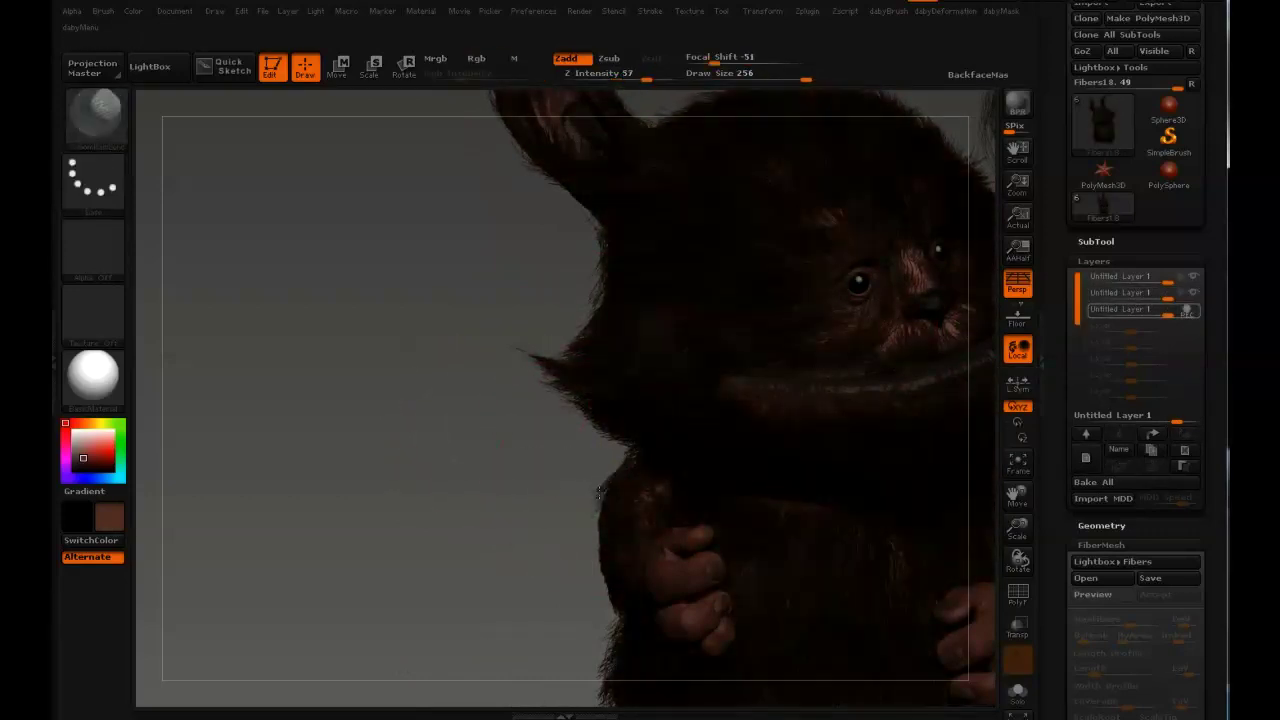
Groom the exposed hair between the upper arm and the cheek tuft outward and smooth it
{"action": "key", "text": "b"}
{"action": "key", "text": "m"}
{"action": "key", "text": "v"}
{"action": "mouse_move", "coordinate": [590, 520]}
{"action": "left_mouse_down"}
{"action": "mouse_move", "coordinate": [580, 549]}
{"action": "mouse_move", "coordinate": [504, 364]}
{"action": "left_mouse_up"}
{"action": "left_click_drag", "start_coordinate": [463, 449], "coordinate": [563, 436], "text": "shift"}
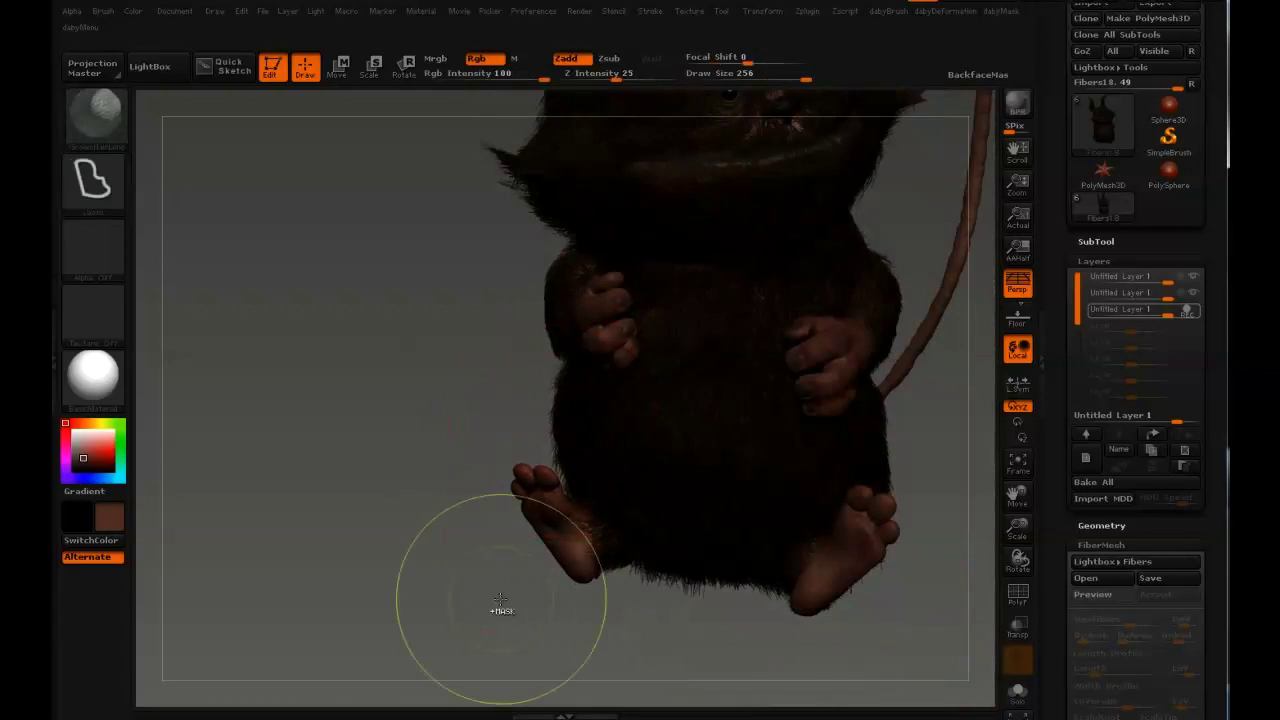
Lasso-mask the hair along the side of the body, invert the mask, and groom it at draw size 256 before clearing the mask
{"action": "mouse_move", "coordinate": [616, 610]}
{"action": "left_mouse_down", "text": "ctrl"}
{"action": "mouse_move", "coordinate": [700, 592]}
{"action": "mouse_move", "coordinate": [789, 354]}
{"action": "mouse_move", "coordinate": [640, 300]}
{"action": "mouse_move", "coordinate": [481, 268]}
{"action": "mouse_move", "coordinate": [420, 370]}
{"action": "mouse_move", "coordinate": [497, 332]}
{"action": "left_mouse_up", "text": "ctrl"}
{"action": "left_click", "coordinate": [452, 335], "text": "ctrl"}
{"action": "left_click", "coordinate": [483, 342], "text": "ctrl"}
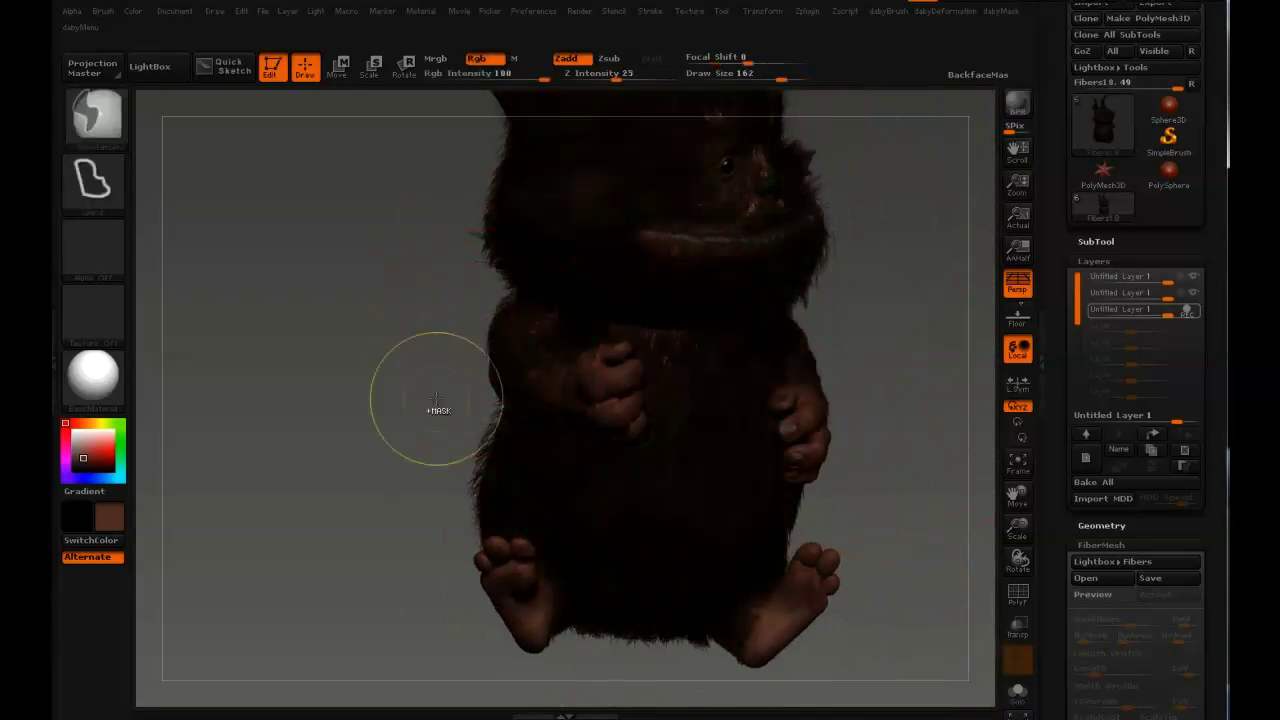
{"action": "key", "text": "s"}
{"action": "left_click_drag", "start_coordinate": [470, 446], "coordinate": [510, 446]}
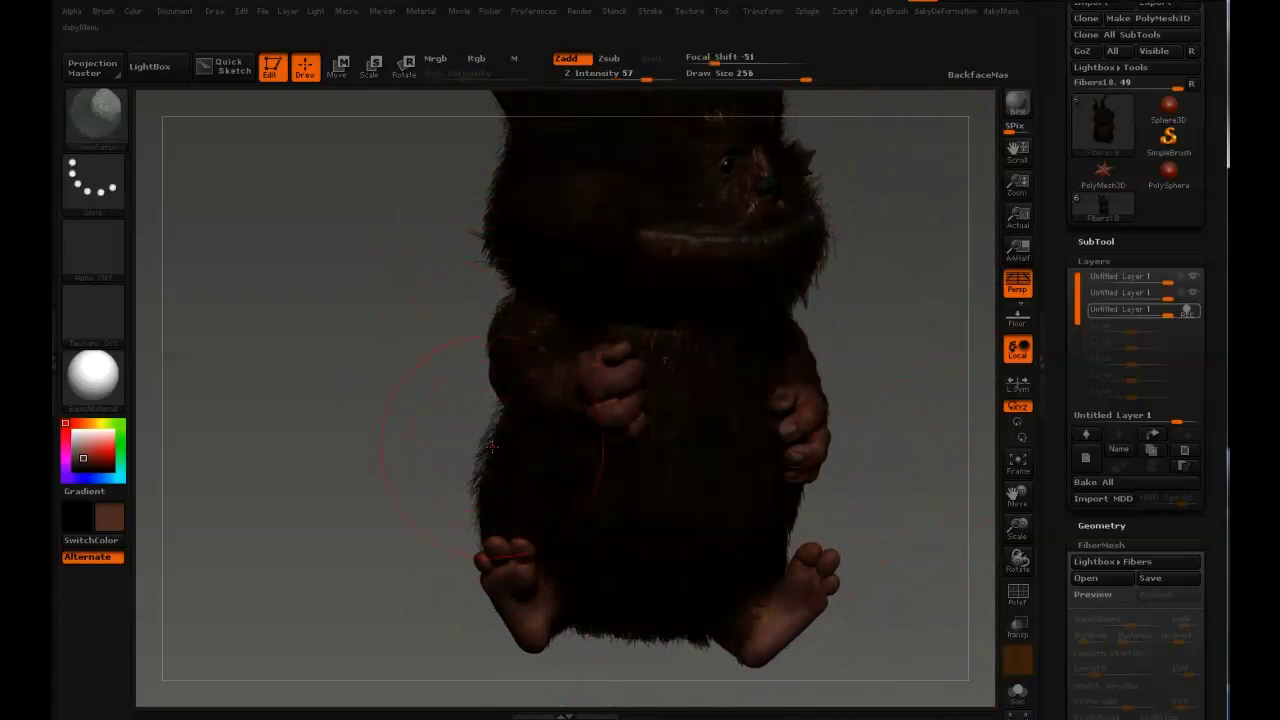
{"action": "left_click", "coordinate": [487, 351], "text": "ctrl"}
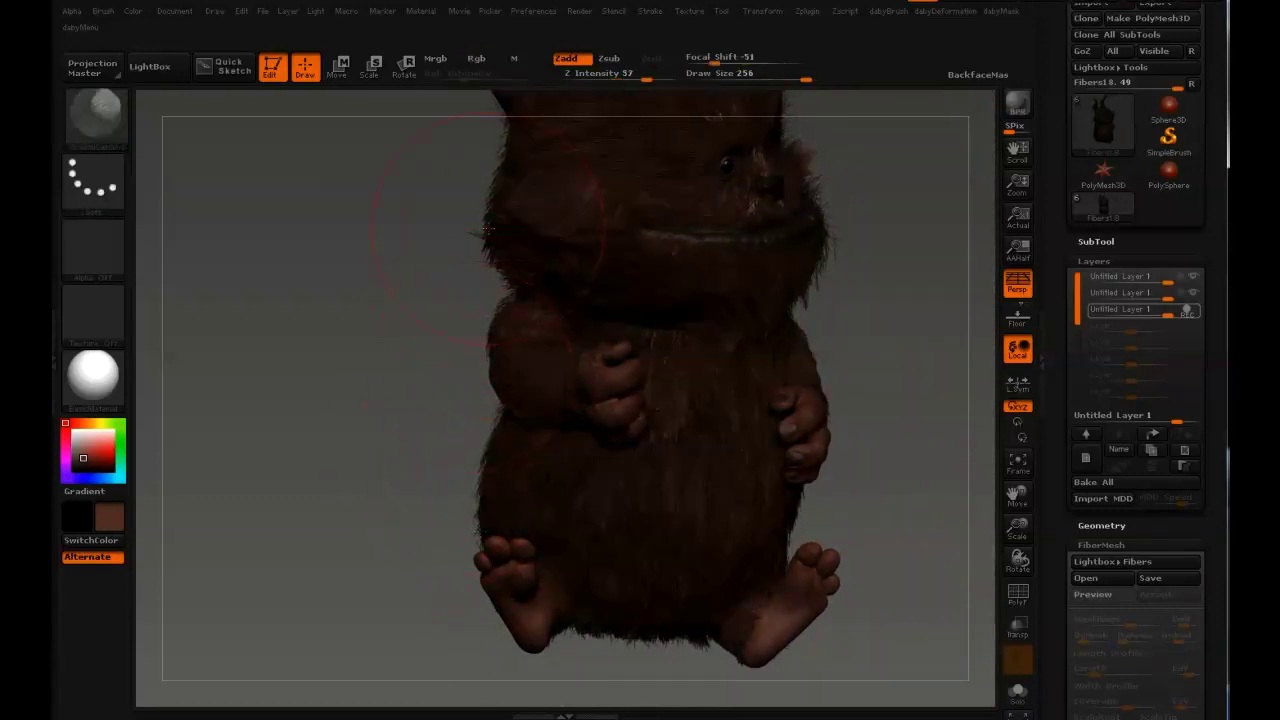
Groom the cheek hair outward, then lasso-mask the hair beneath it and invert the mask to refine that clump
{"action": "mouse_move", "coordinate": [443, 212]}
{"action": "left_mouse_down"}
{"action": "mouse_move", "coordinate": [405, 318]}
{"action": "mouse_move", "coordinate": [409, 297]}
{"action": "mouse_move", "coordinate": [363, 234]}
{"action": "mouse_move", "coordinate": [371, 209]}
{"action": "left_mouse_up"}
{"action": "key", "text": "ctrl"}
{"action": "left_click_drag", "start_coordinate": [415, 252], "coordinate": [366, 292], "text": "ctrl"}
{"action": "left_click", "coordinate": [366, 291], "text": "ctrl"}
{"action": "mouse_move", "coordinate": [453, 220]}
{"action": "left_mouse_down"}
{"action": "mouse_move", "coordinate": [858, 190]}
{"action": "mouse_move", "coordinate": [690, 450]}
{"action": "mouse_move", "coordinate": [665, 425]}
{"action": "mouse_move", "coordinate": [728, 304]}
{"action": "mouse_move", "coordinate": [726, 340]}
{"action": "mouse_move", "coordinate": [680, 374]}
{"action": "mouse_move", "coordinate": [690, 324]}
{"action": "mouse_move", "coordinate": [680, 416]}
{"action": "mouse_move", "coordinate": [720, 684]}
{"action": "left_mouse_up"}
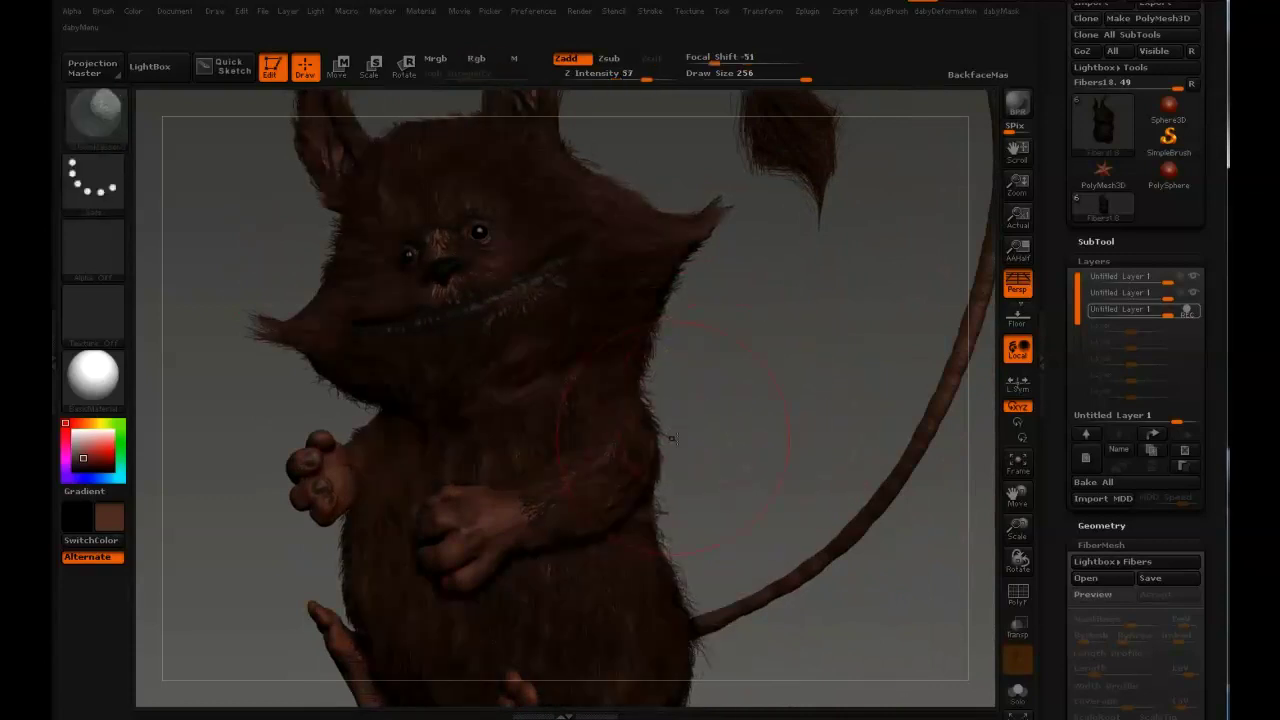
Lasso-mask the hair along the back from the upper arm to the tail base and invert the mask
{"action": "left_click", "coordinate": [704, 418], "text": "ctrl"}
{"action": "left_click", "coordinate": [696, 419], "text": "ctrl"}
{"action": "mouse_move", "coordinate": [668, 388]}
{"action": "left_mouse_down", "text": "ctrl"}
{"action": "mouse_move", "coordinate": [680, 568]}
{"action": "mouse_move", "coordinate": [697, 603]}
{"action": "left_mouse_up", "text": "ctrl"}
{"action": "left_click", "coordinate": [662, 432], "text": "ctrl"}
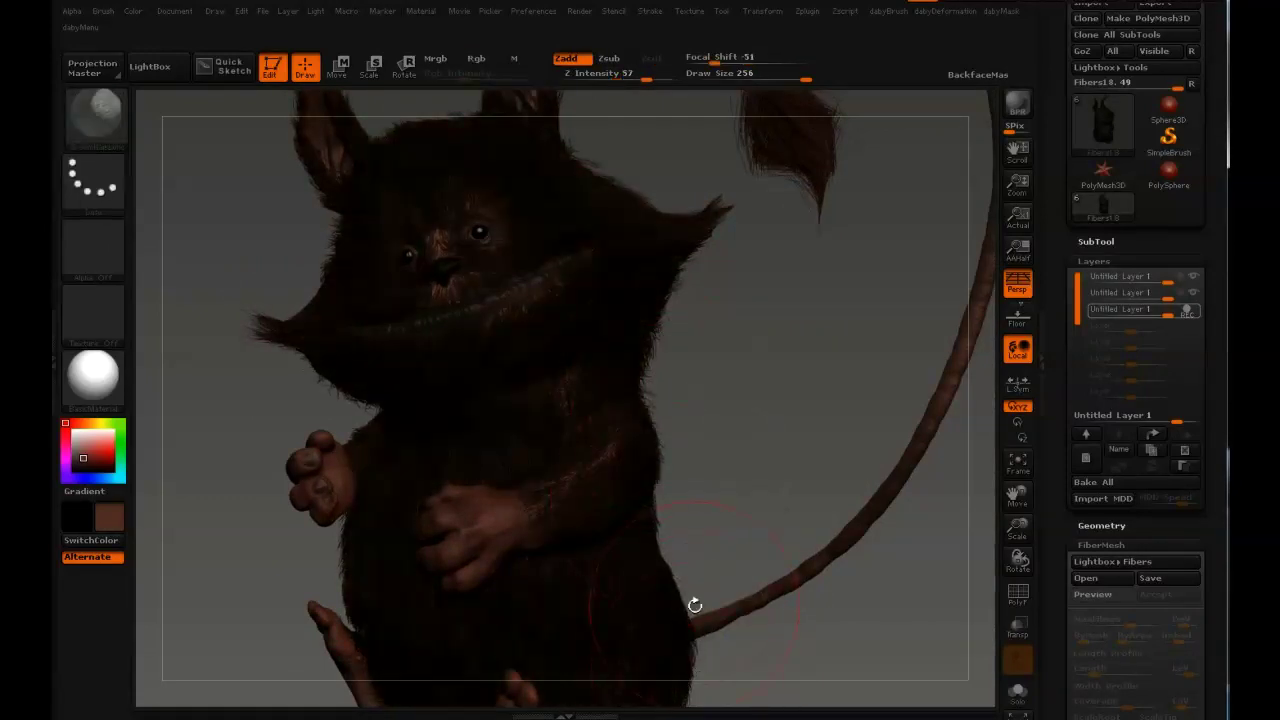
{"action": "mouse_move", "coordinate": [748, 379]}
{"action": "left_mouse_down", "text": "alt"}
{"action": "mouse_move", "coordinate": [737, 323]}
{"action": "mouse_move", "coordinate": [716, 497]}
{"action": "mouse_move", "coordinate": [560, 600]}
{"action": "left_mouse_up", "text": "alt"}
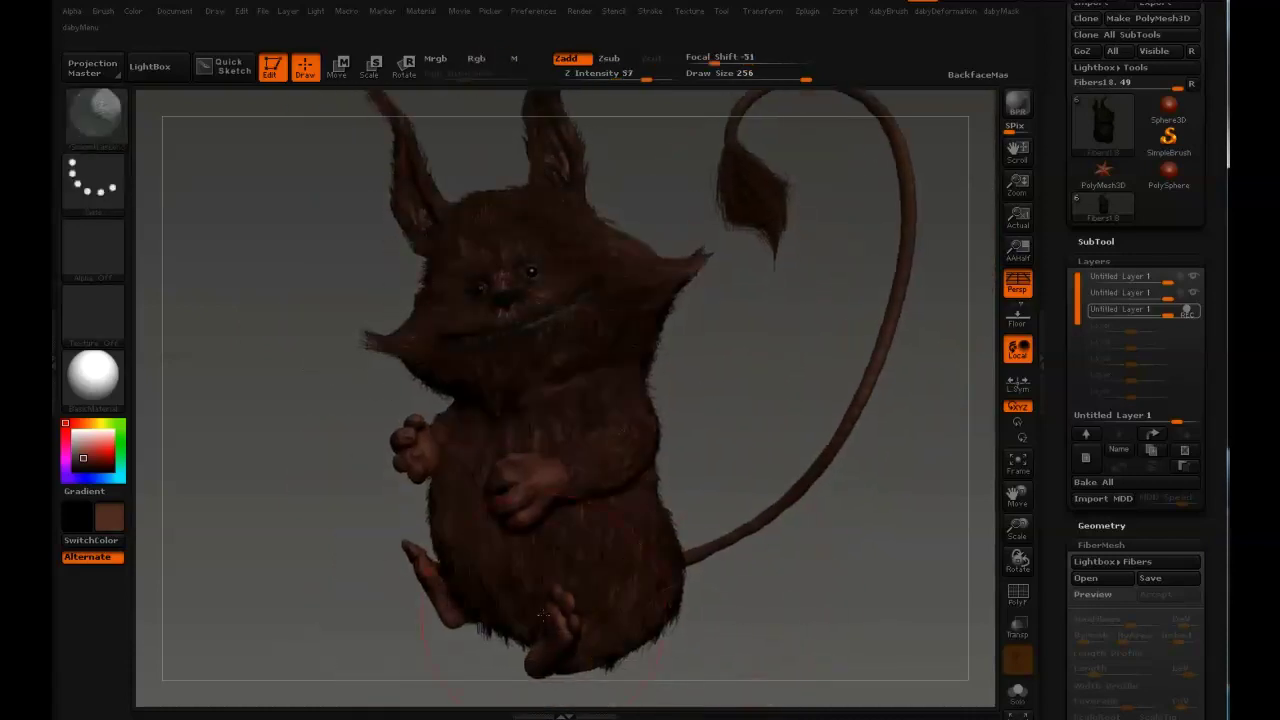
Lasso-mask hair clumps around the feet and rump, invert the mask, and groom the lower body hair with a smaller brush
{"action": "left_click_drag", "start_coordinate": [516, 657], "coordinate": [508, 650], "text": "ctrl"}
{"action": "left_click", "coordinate": [495, 640], "text": "ctrl"}
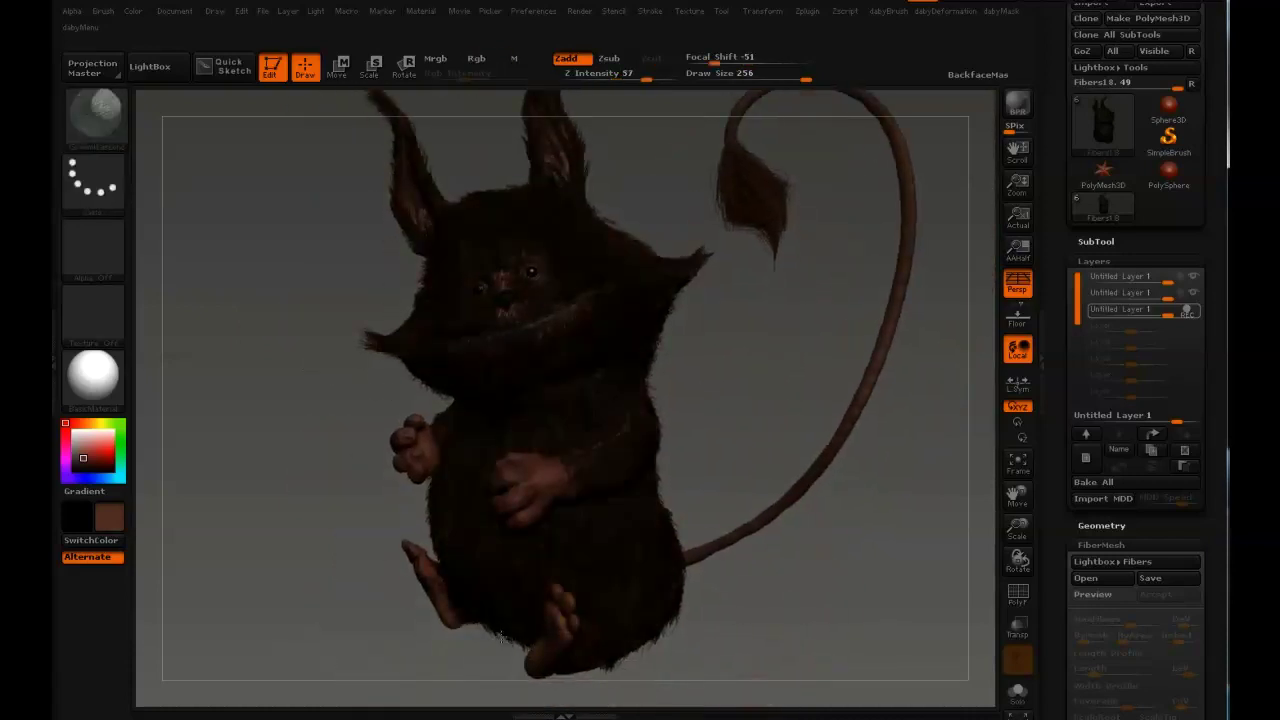
{"action": "left_click", "coordinate": [489, 662], "text": "ctrl"}
{"action": "mouse_move", "coordinate": [697, 626]}
{"action": "left_mouse_down", "text": "ctrl"}
{"action": "mouse_move", "coordinate": [597, 677]}
{"action": "mouse_move", "coordinate": [694, 652]}
{"action": "mouse_move", "coordinate": [657, 635]}
{"action": "left_mouse_up", "text": "ctrl"}
{"action": "left_click", "coordinate": [706, 634], "text": "ctrl"}
{"action": "key", "text": "bracketleft"}
{"action": "key", "text": "bracketleft"}
{"action": "left_click", "coordinate": [600, 669], "text": "ctrl"}
{"action": "left_click_drag", "start_coordinate": [600, 669], "coordinate": [600, 320]}
{"action": "mouse_move", "coordinate": [1165, 293]}
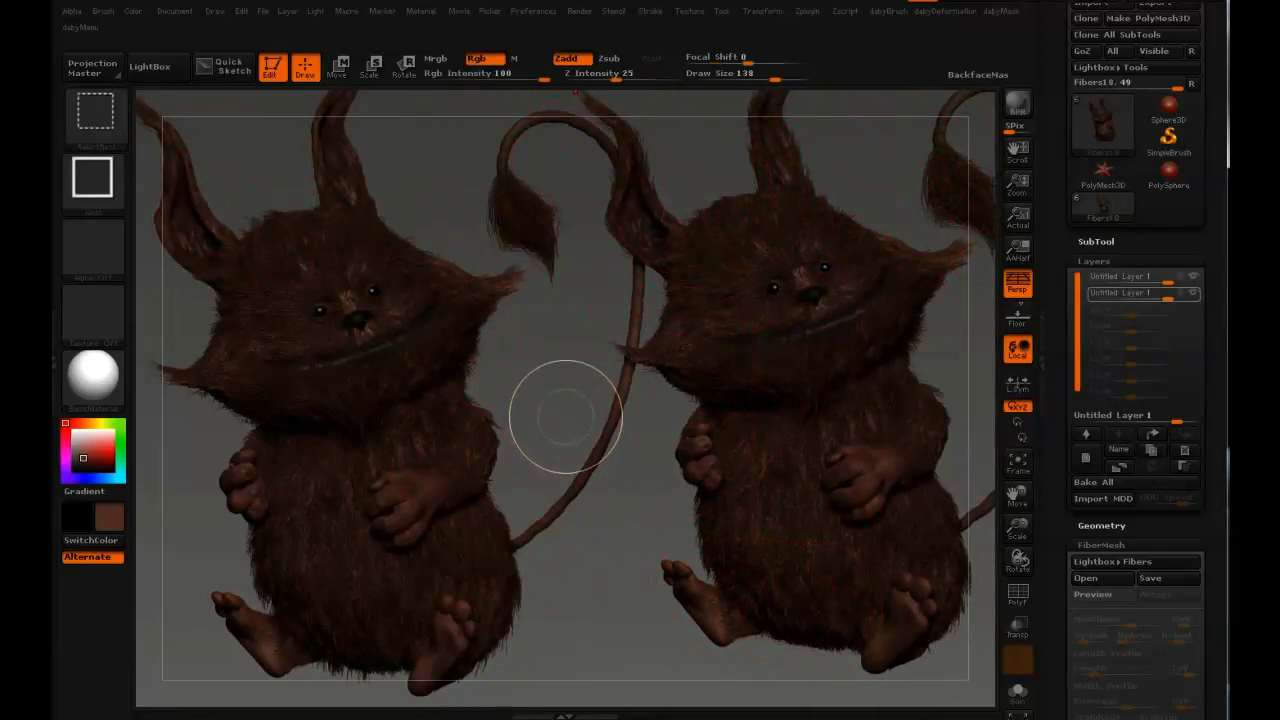
{"action": "key", "text": "ctrl+shift+d"}
{"action": "left_click_drag", "start_coordinate": [358, 656], "coordinate": [394, 666]}
{"action": "mouse_move", "coordinate": [528, 585]}
{"action": "left_mouse_down"}
{"action": "mouse_move", "coordinate": [523, 666]}
{"action": "mouse_move", "coordinate": [550, 615]}
{"action": "left_mouse_up"}
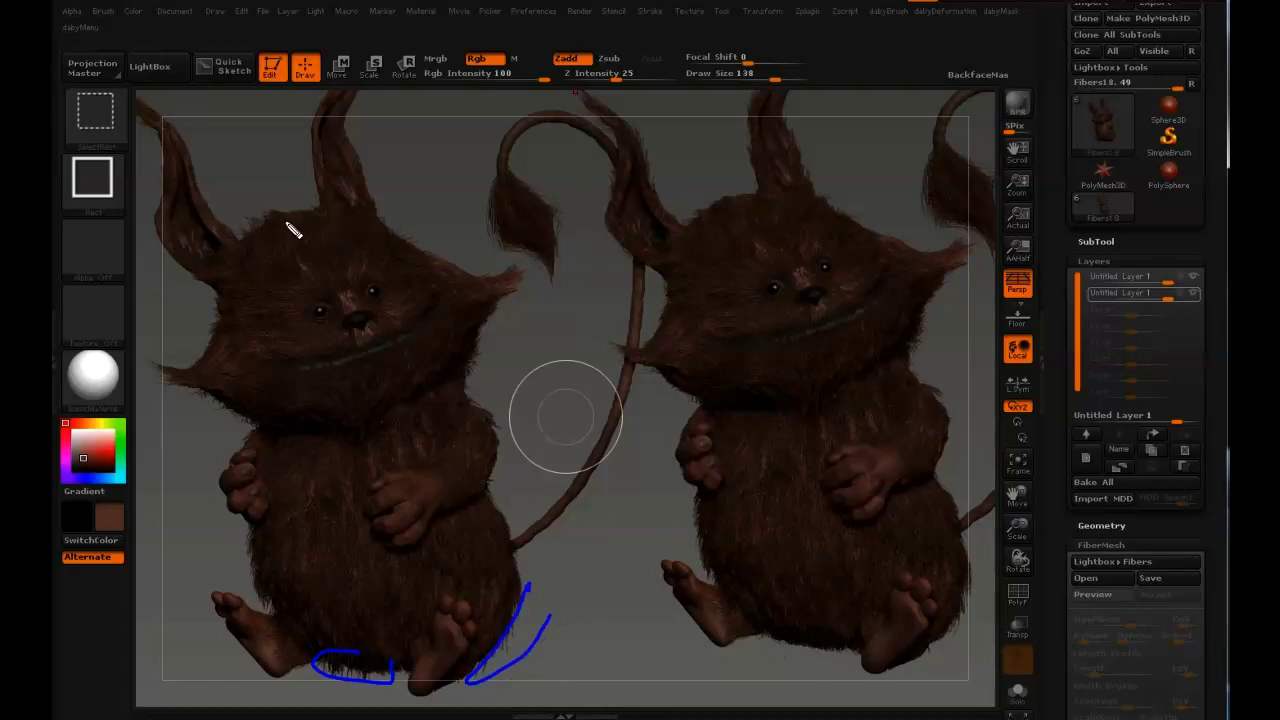
{"action": "left_click_drag", "start_coordinate": [258, 214], "coordinate": [250, 224]}
{"action": "left_click_drag", "start_coordinate": [192, 396], "coordinate": [246, 428]}
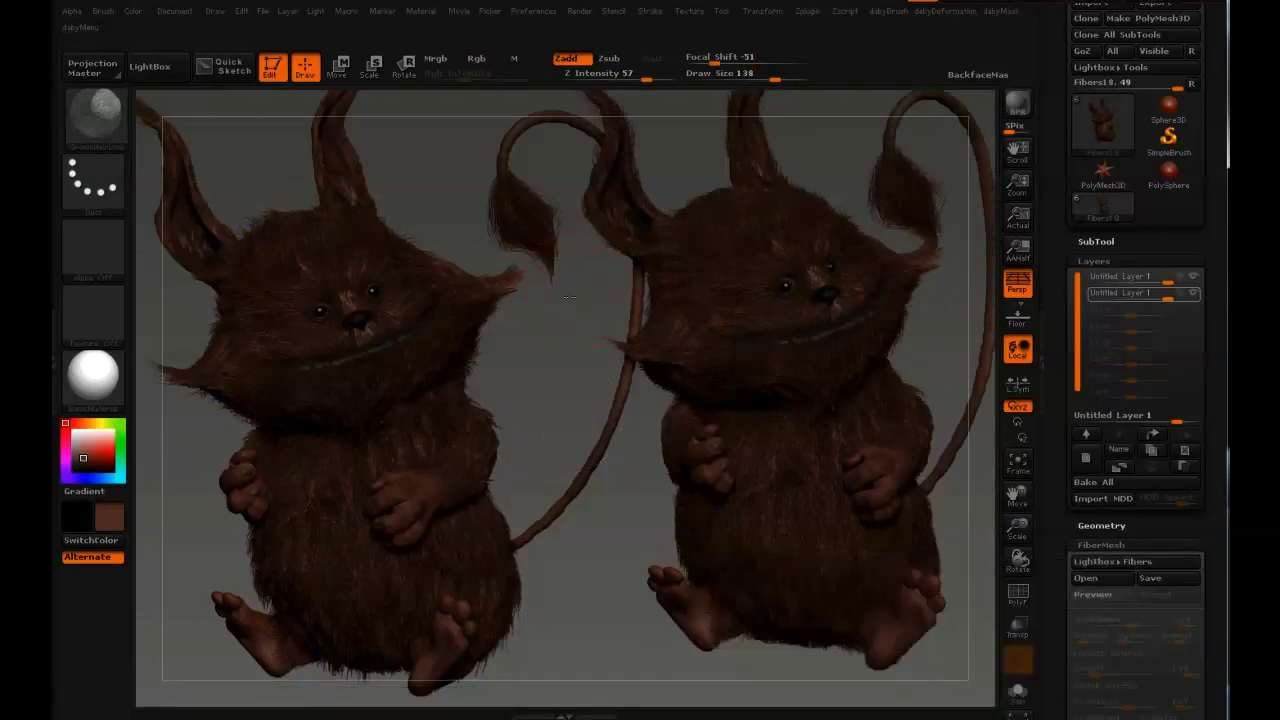
Clear the comparison copy from the canvas and set the draw size to 70 for work on the face
{"action": "mouse_move", "coordinate": [569, 297]}
{"action": "left_mouse_down"}
{"action": "mouse_move", "coordinate": [541, 297]}
{"action": "mouse_move", "coordinate": [562, 314]}
{"action": "mouse_move", "coordinate": [411, 340]}
{"action": "left_mouse_up"}
{"action": "key", "text": "ctrl+n"}
{"action": "mouse_move", "coordinate": [664, 334]}
{"action": "right_mouse_down", "text": "ctrl"}
{"action": "mouse_move", "coordinate": [656, 392]}
{"action": "mouse_move", "coordinate": [656, 376]}
{"action": "right_mouse_up", "text": "ctrl"}
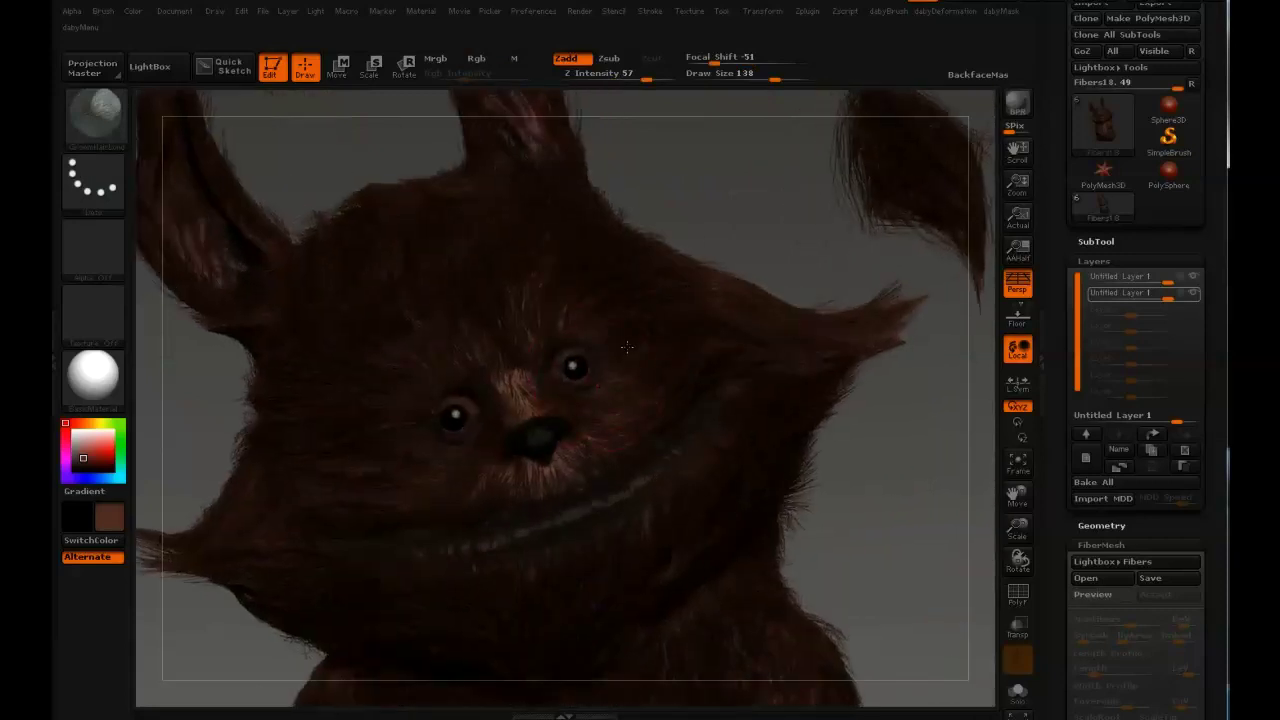
{"action": "right_click_drag", "start_coordinate": [658, 327], "coordinate": [642, 337], "text": "ctrl"}
{"action": "right_click_drag", "start_coordinate": [529, 405], "coordinate": [566, 384], "text": "alt"}
{"action": "key", "text": "s"}
{"action": "left_click_drag", "start_coordinate": [575, 378], "coordinate": [551, 378]}
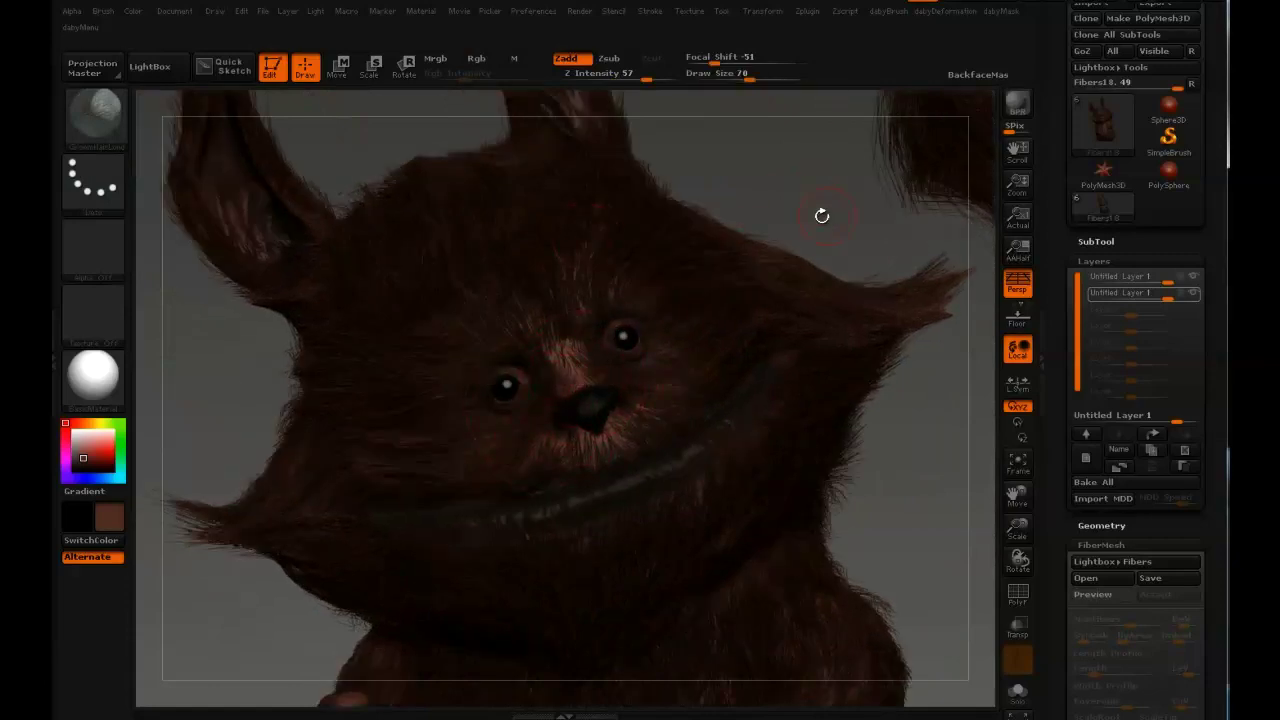
Render a BPR preview of the face to examine the hair around the mouth
{"action": "key", "text": "shift+r"}
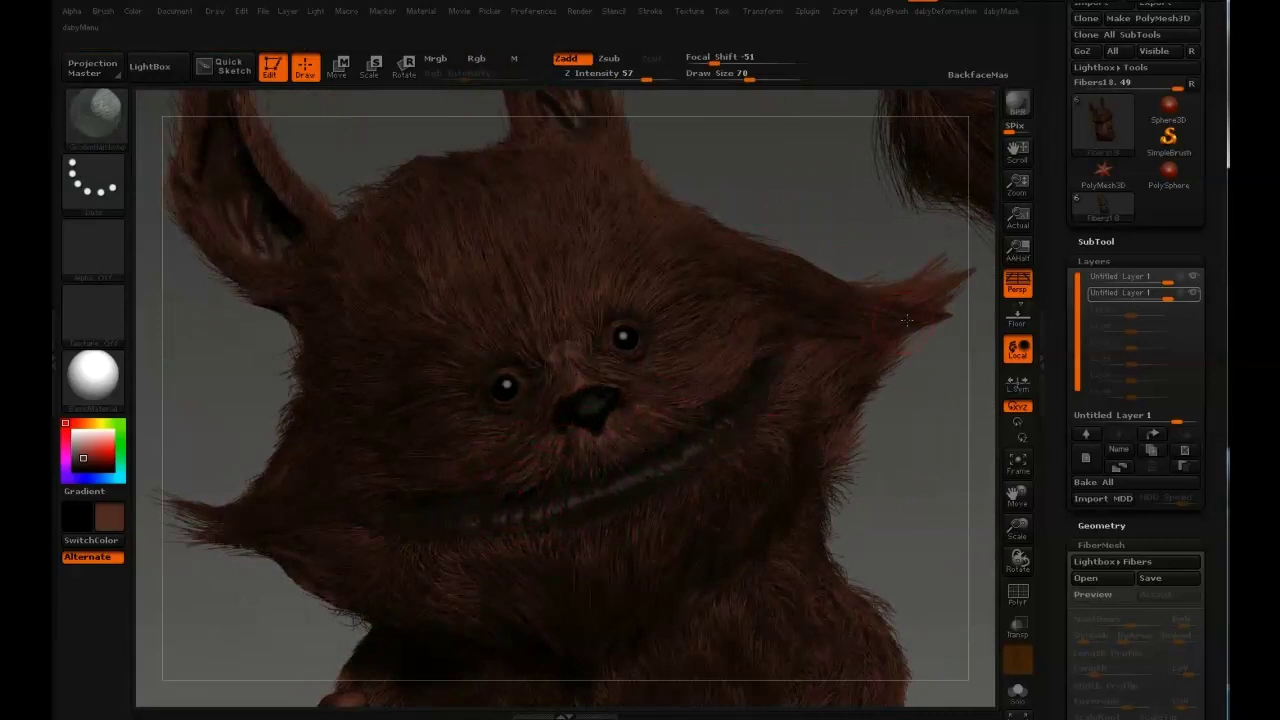
{"action": "key", "text": "ctrl+shift"}
{"action": "left_click_drag", "start_coordinate": [506, 510], "coordinate": [545, 474], "text": "ctrl+shift"}
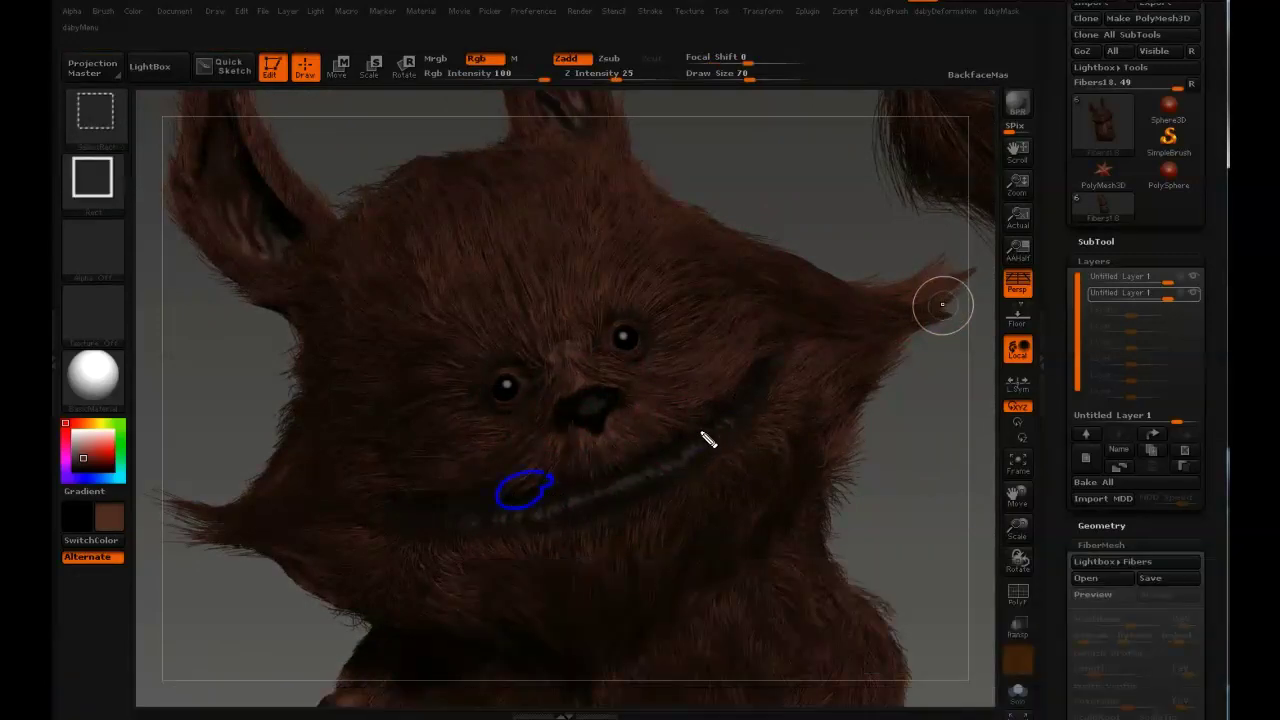
{"action": "left_click_drag", "start_coordinate": [705, 426], "coordinate": [625, 488], "text": "ctrl+shift"}
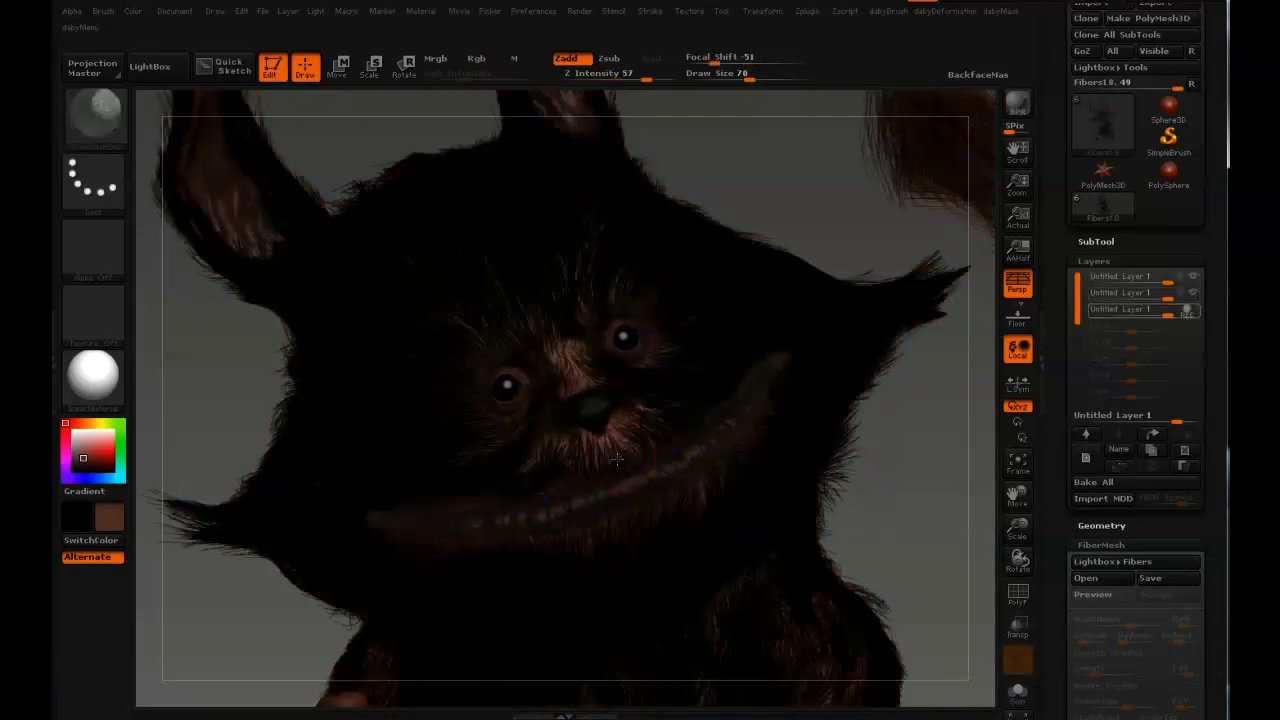
Invert the mask on the fibers and turn on PolyFrame to show the hair polygroup colours
{"action": "key", "text": "ctrl"}
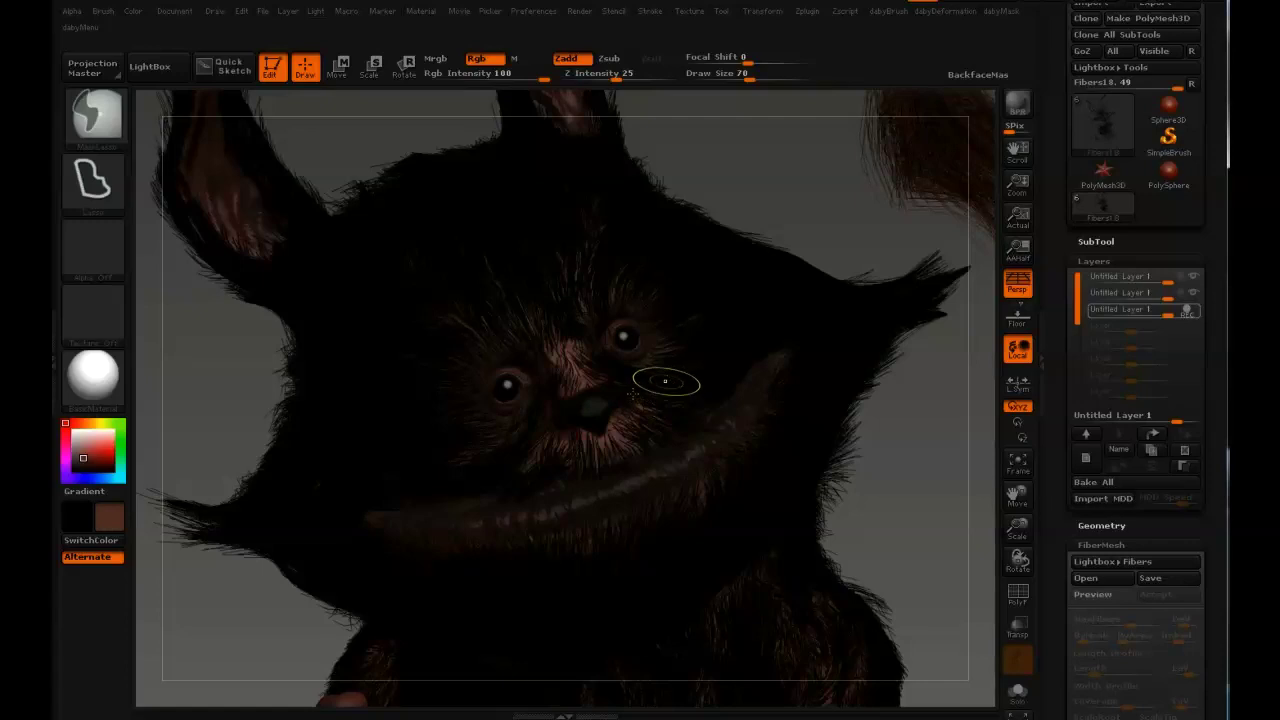
{"action": "key", "text": "ctrl+i"}
{"action": "key", "text": "shift"}
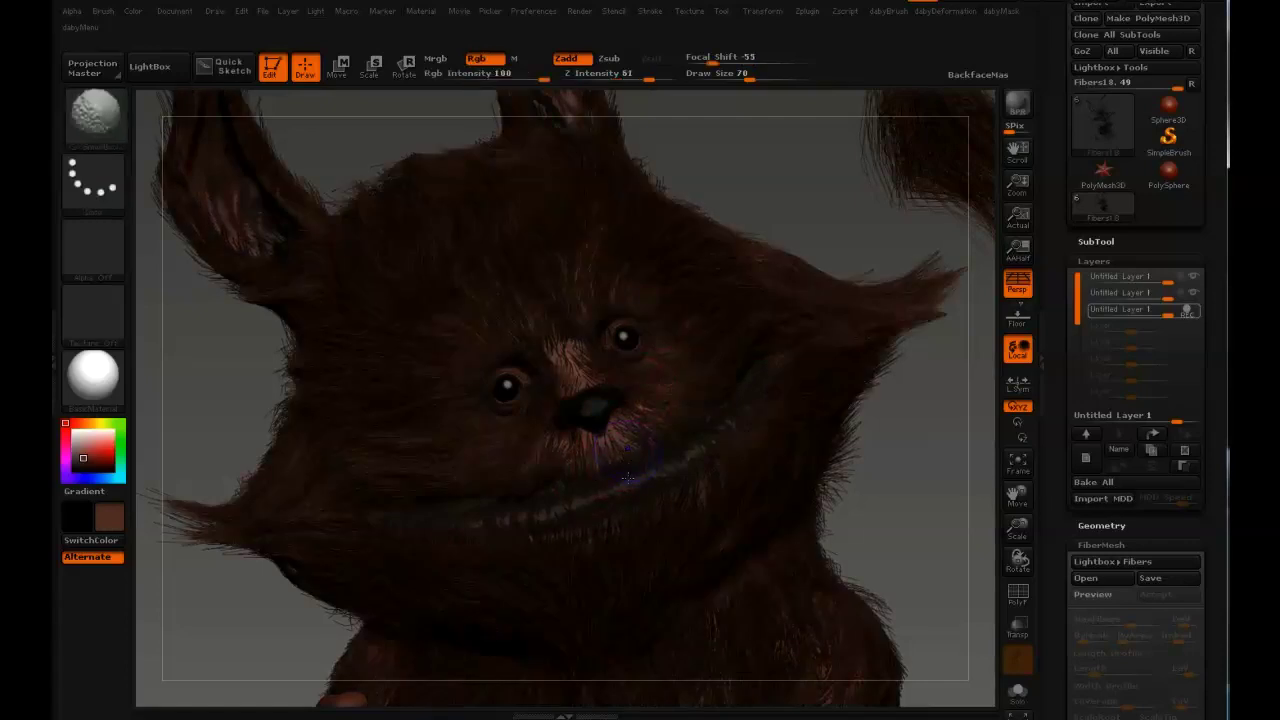
{"action": "key", "text": "shift+f"}
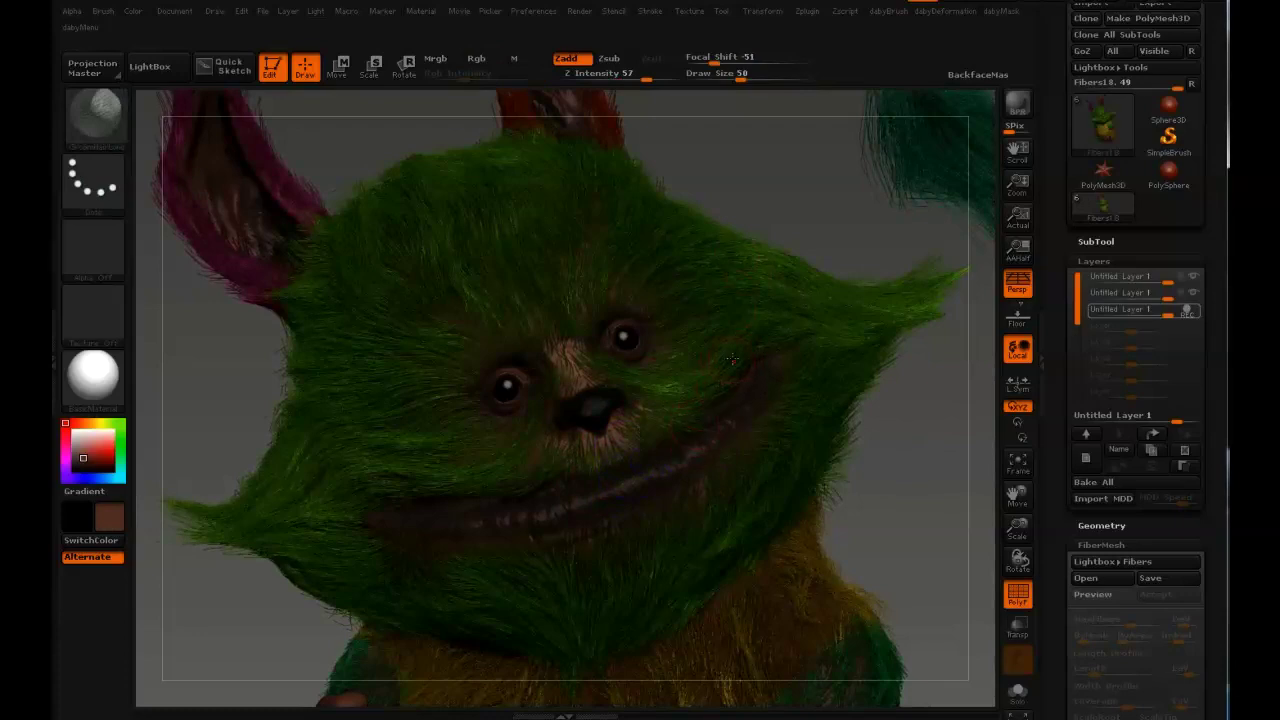
Paint a mask over the hairs along the upper lip with the MaskPen brush and invert it
{"action": "key", "text": "shift"}
{"action": "left_click", "coordinate": [95, 117]}
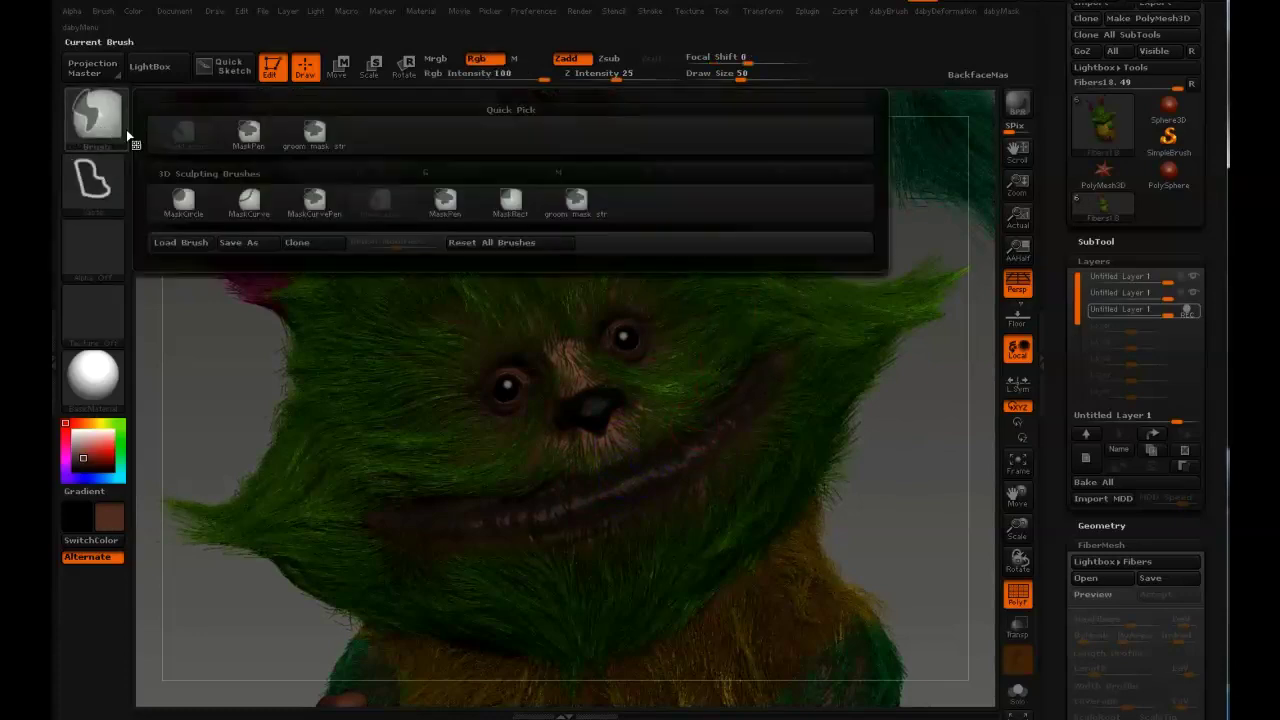
{"action": "key", "text": "s"}
{"action": "mouse_move", "coordinate": [691, 388]}
{"action": "left_mouse_down"}
{"action": "mouse_move", "coordinate": [711, 387]}
{"action": "mouse_move", "coordinate": [665, 436]}
{"action": "left_mouse_up"}
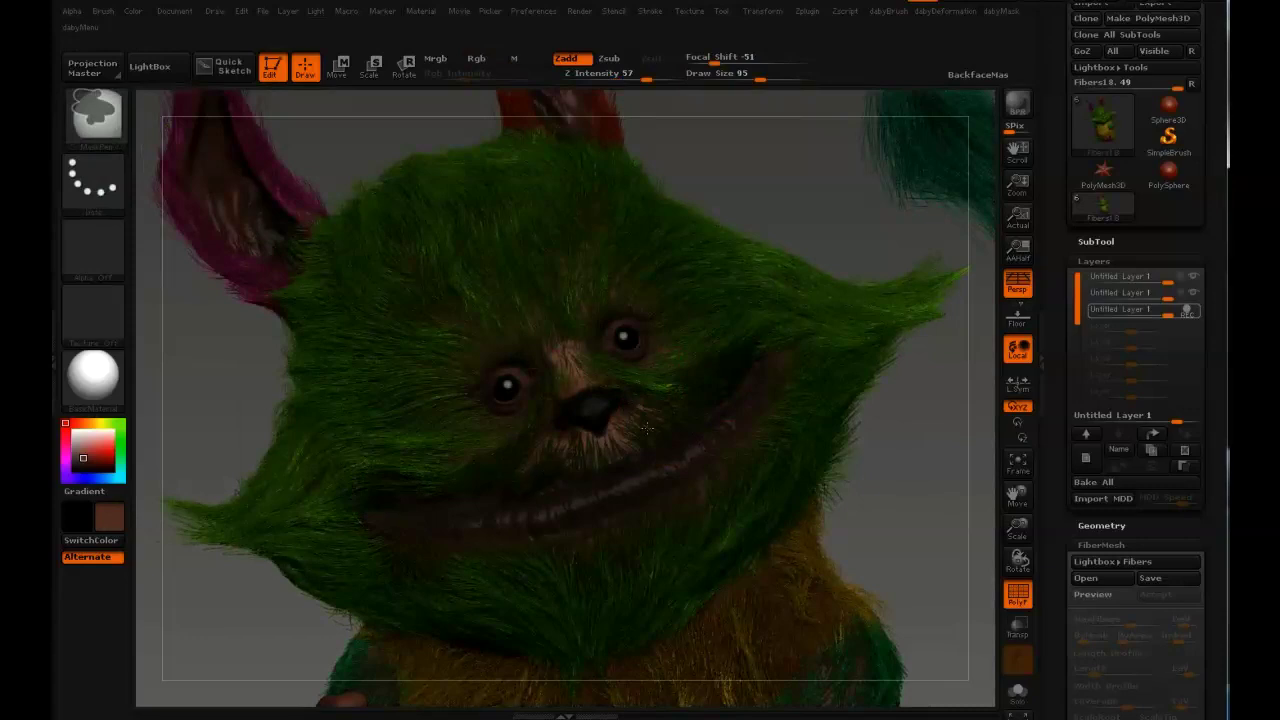
{"action": "left_click", "coordinate": [838, 246], "text": "ctrl"}
Set the draw size to 127 and smooth the unmasked hairs above the mouth, adjusting the brush size between strokes
{"action": "key", "text": "s"}
{"action": "left_click_drag", "start_coordinate": [711, 442], "coordinate": [741, 440]}
{"action": "key", "text": "s"}
{"action": "key", "text": "s"}
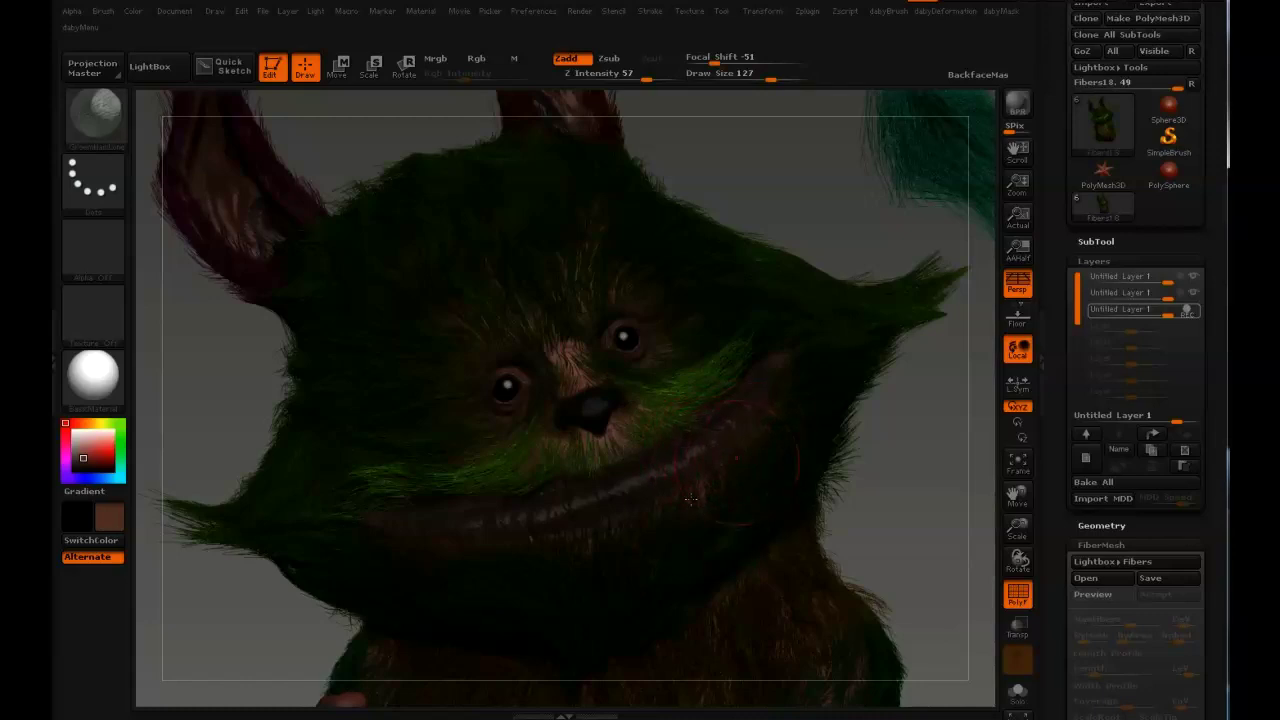
{"action": "key", "text": "shift"}
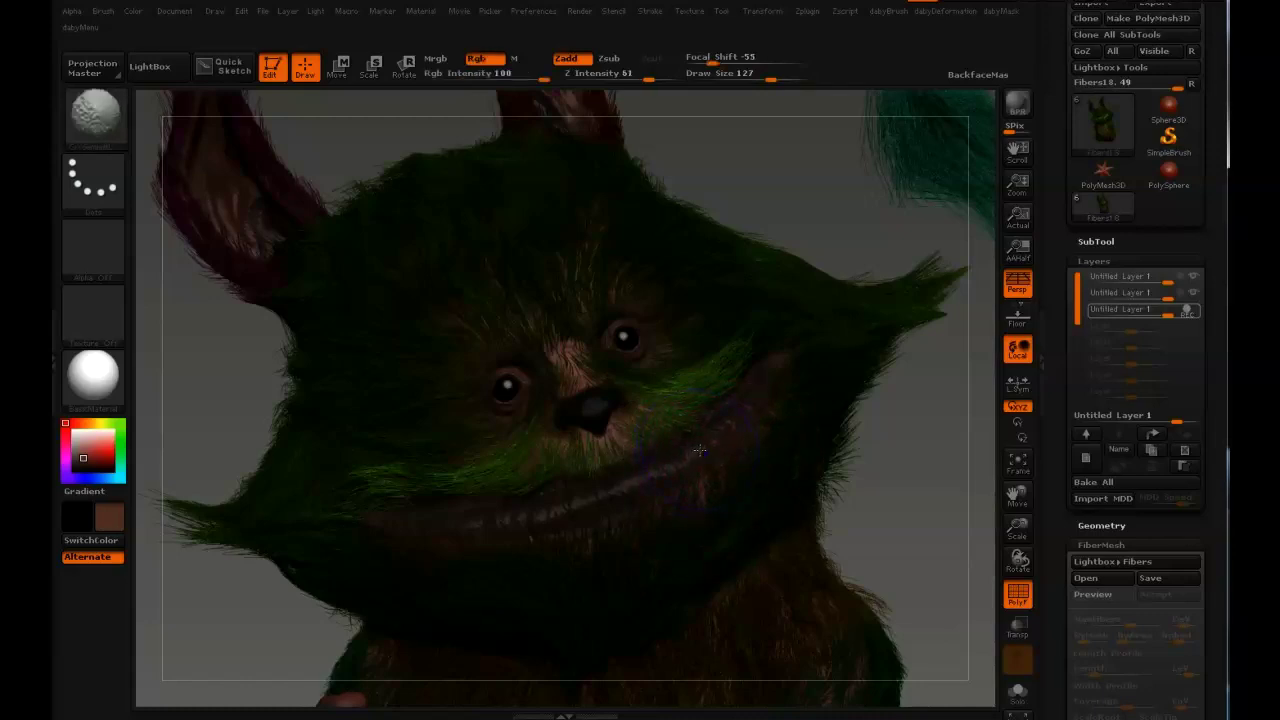
{"action": "key", "text": "s"}
{"action": "left_click_drag", "start_coordinate": [711, 447], "coordinate": [696, 441]}
{"action": "key", "text": "shift"}
{"action": "key", "text": "shift"}
{"action": "key", "text": "shift"}
Refine the upper lip hairs with smaller grooming and smoothing strokes, ending at draw size 68, then clear the mask
{"action": "key", "text": "s"}
{"action": "left_click_drag", "start_coordinate": [570, 401], "coordinate": [564, 401]}
{"action": "key", "text": "shift"}
{"action": "key", "text": "s"}
{"action": "left_click_drag", "start_coordinate": [635, 467], "coordinate": [617, 458]}
{"action": "key", "text": "shift"}
{"action": "key", "text": "s"}
{"action": "left_click_drag", "start_coordinate": [706, 420], "coordinate": [714, 421]}
{"action": "key", "text": "shift"}
{"action": "key", "text": "shift"}
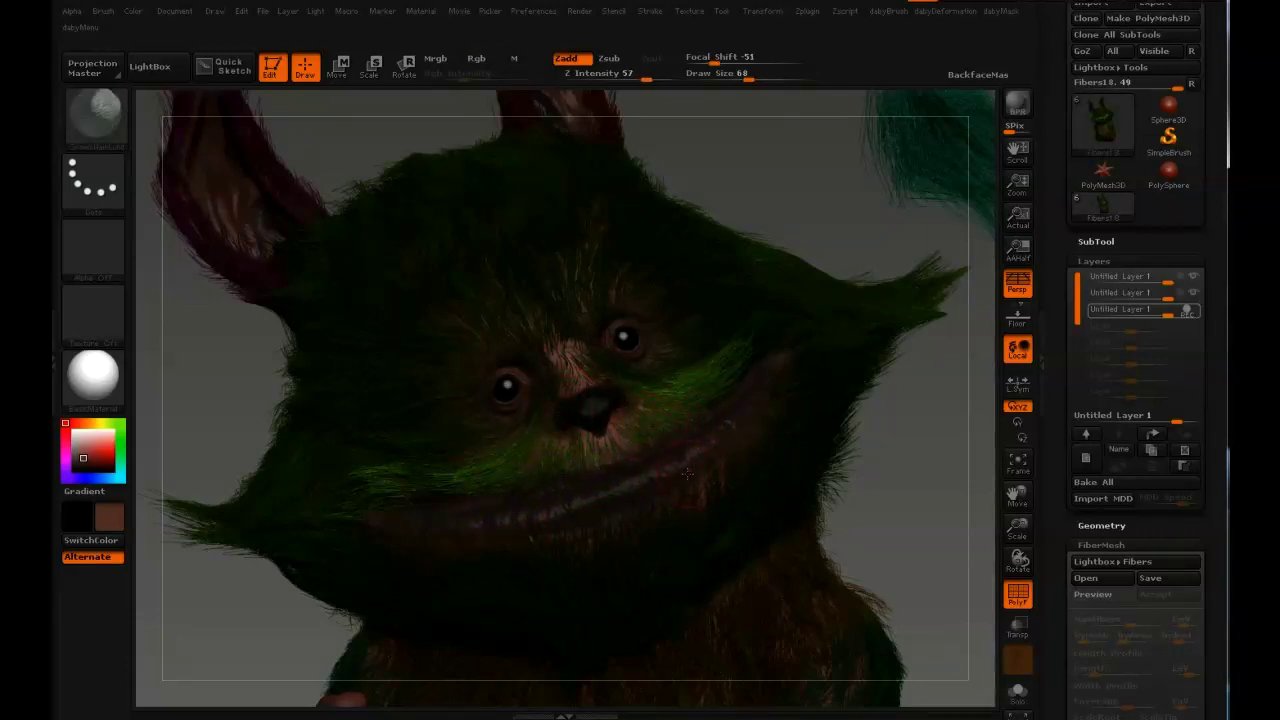
{"action": "key", "text": "shift"}
{"action": "key", "text": "shift"}
{"action": "left_click_drag", "start_coordinate": [816, 200], "coordinate": [834, 211], "text": "ctrl"}
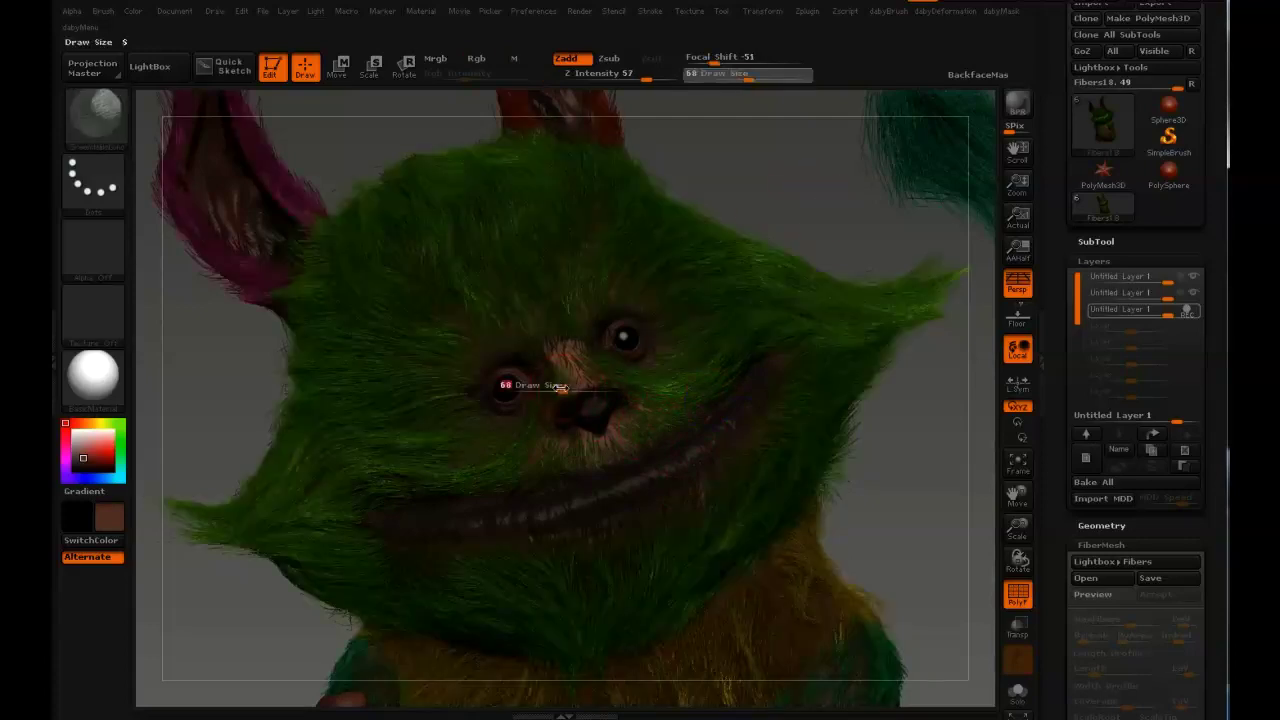
Groom and smooth the hairs around the eyes and nose bridge at draw sizes 39 and 45
{"action": "key", "text": "s"}
{"action": "left_click_drag", "start_coordinate": [540, 364], "coordinate": [526, 364]}
{"action": "key", "text": "shift"}
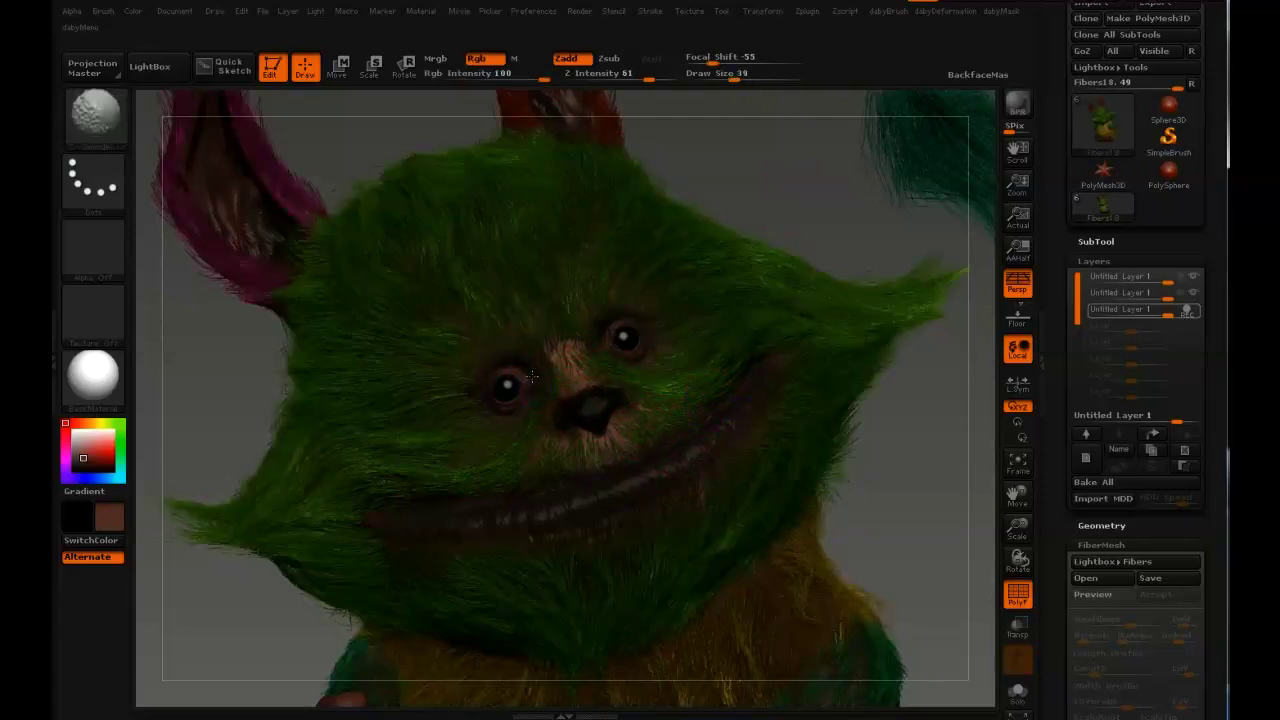
{"action": "key", "text": "s"}
{"action": "left_click_drag", "start_coordinate": [562, 369], "coordinate": [570, 367]}
{"action": "key", "text": "shift"}
{"action": "key", "text": "shift"}
Turn off PolyFrame, smooth the hairs around the eye near the nose bridge, and turn PolyFrame back on
{"action": "key", "text": "shift+f"}
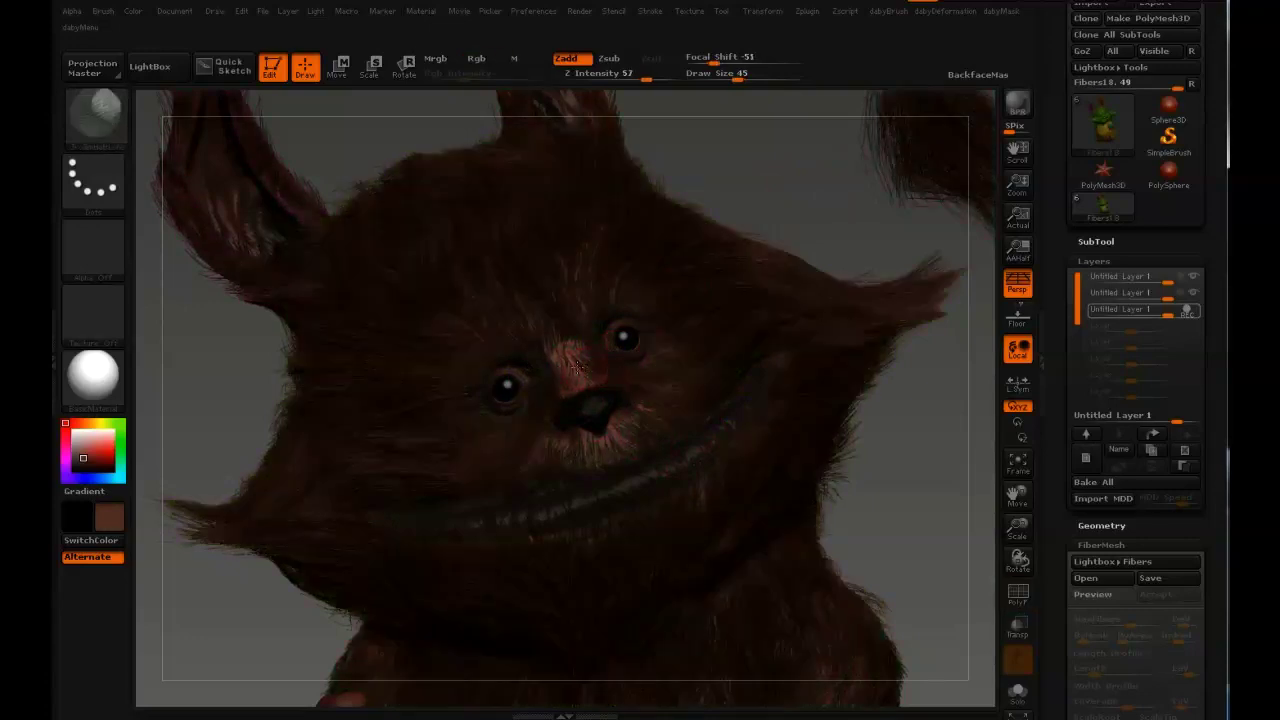
{"action": "key", "text": "shift"}
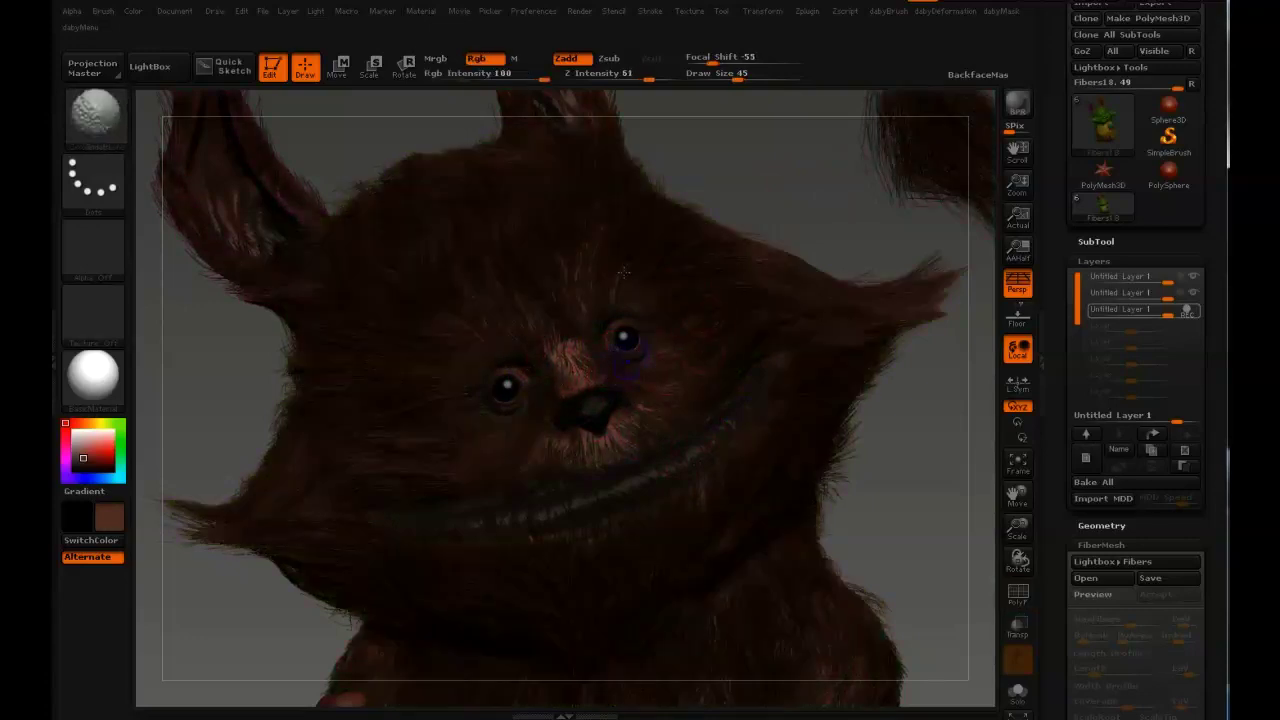
{"action": "key", "text": "shift+f"}
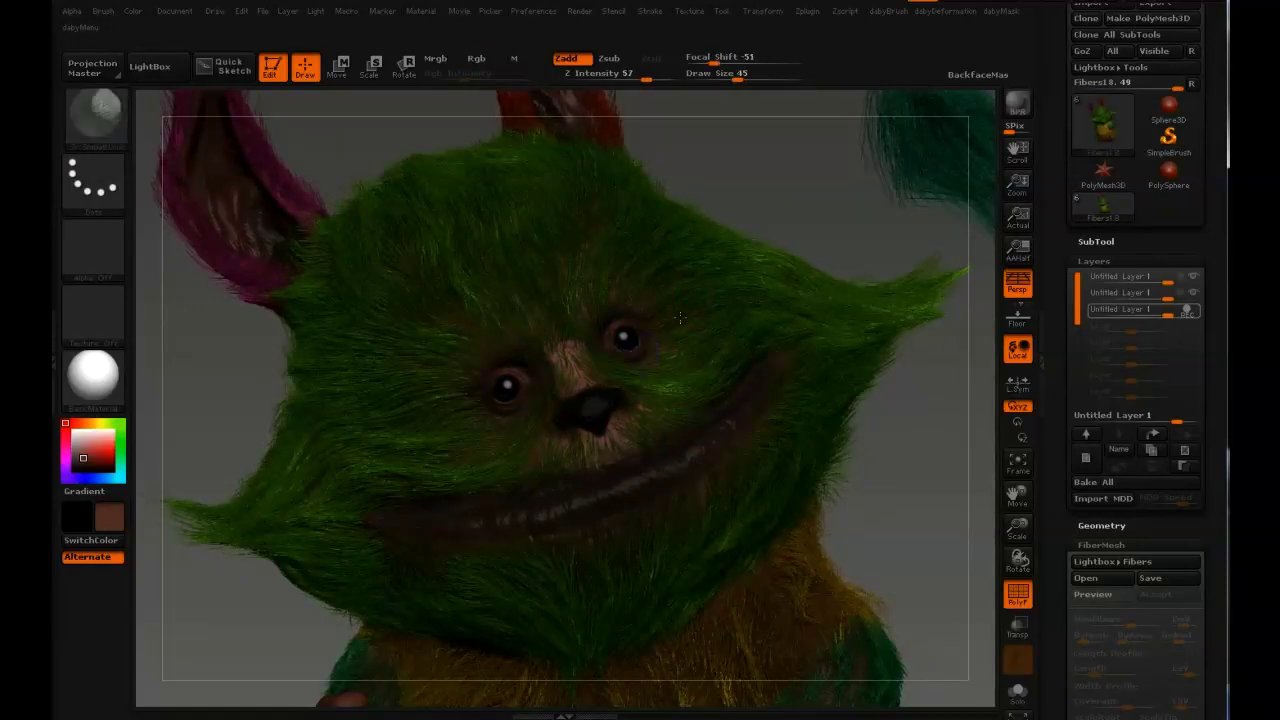
Smooth the hairs between the eye and the mouth beside the nose, adjusting the draw size to 84
{"action": "right_click_drag", "start_coordinate": [679, 331], "coordinate": [677, 333], "text": "ctrl"}
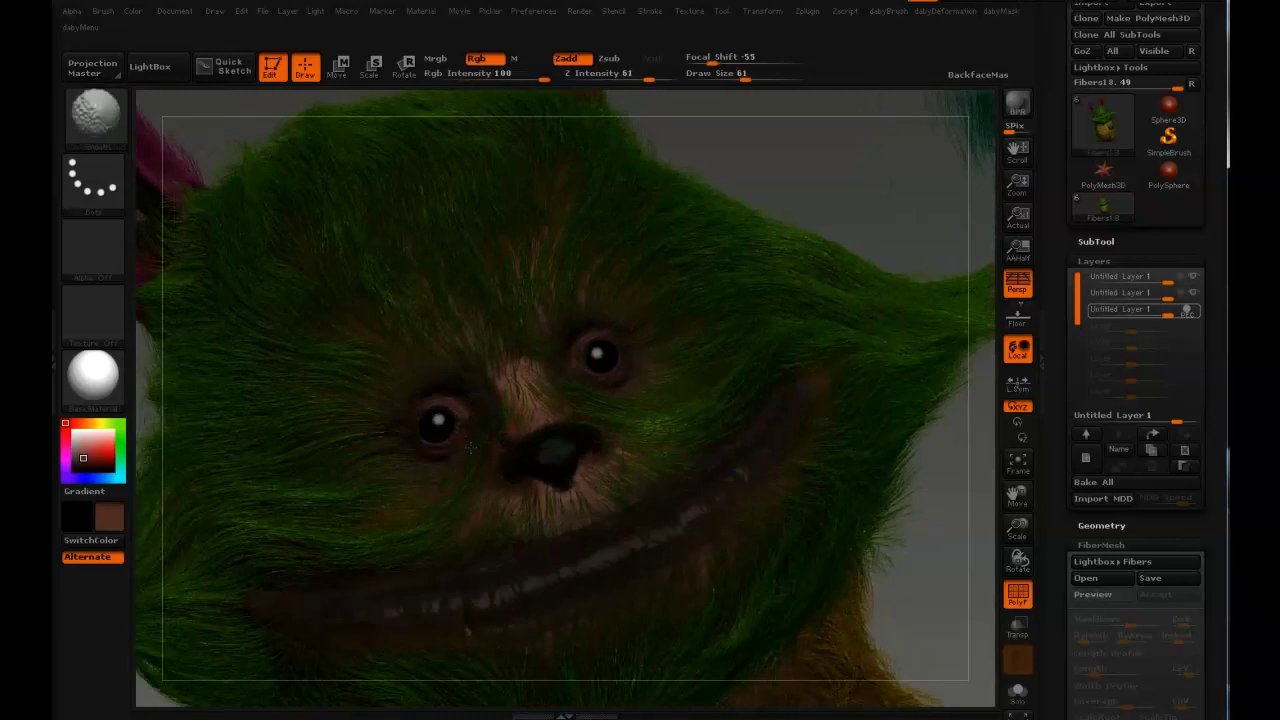
{"action": "key", "text": "]"}
{"action": "key", "text": "["}
{"action": "key", "text": "]"}
{"action": "key", "text": "s"}
{"action": "left_click_drag", "start_coordinate": [586, 437], "coordinate": [577, 438]}
Mask the hair clump above the mouth, invert the mask and groom the clump at draw size 133
{"action": "key", "text": "ctrl"}
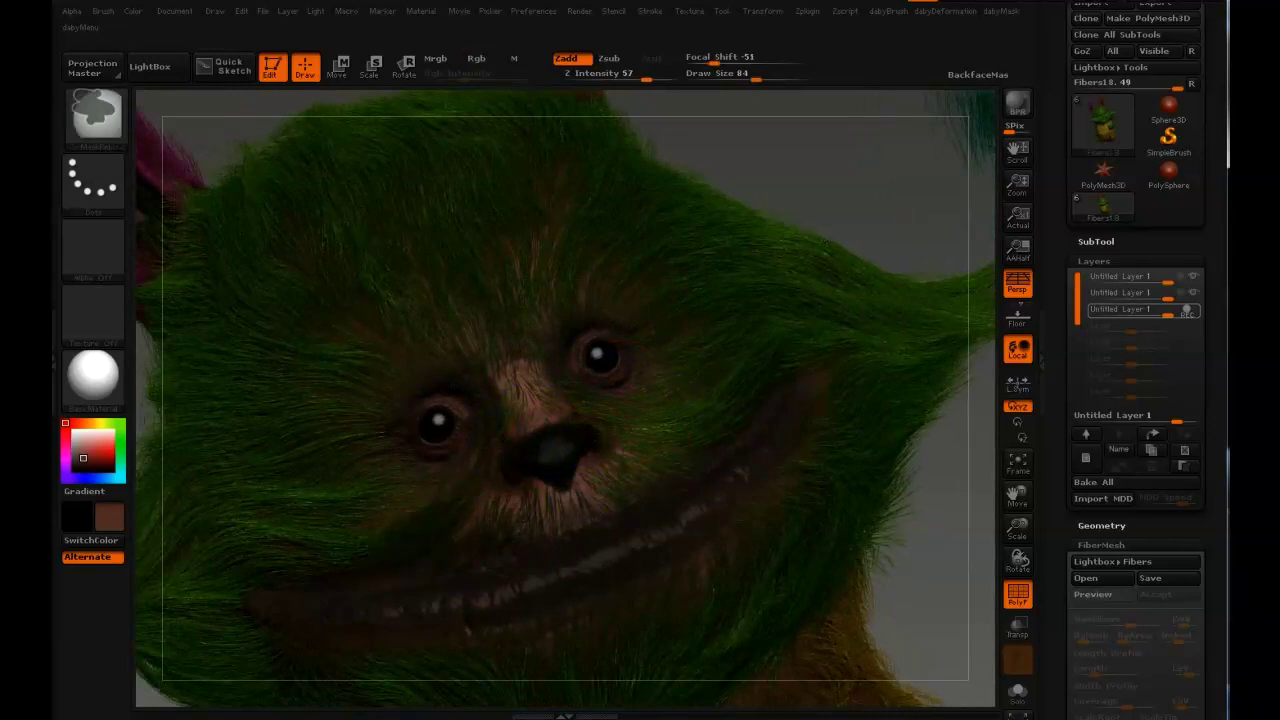
{"action": "left_click", "coordinate": [863, 186], "text": "ctrl"}
{"action": "key", "text": "s"}
{"action": "mouse_move", "coordinate": [460, 528]}
{"action": "left_mouse_down"}
{"action": "mouse_move", "coordinate": [497, 551]}
{"action": "mouse_move", "coordinate": [494, 481]}
{"action": "left_mouse_up"}
{"action": "key", "text": "s"}
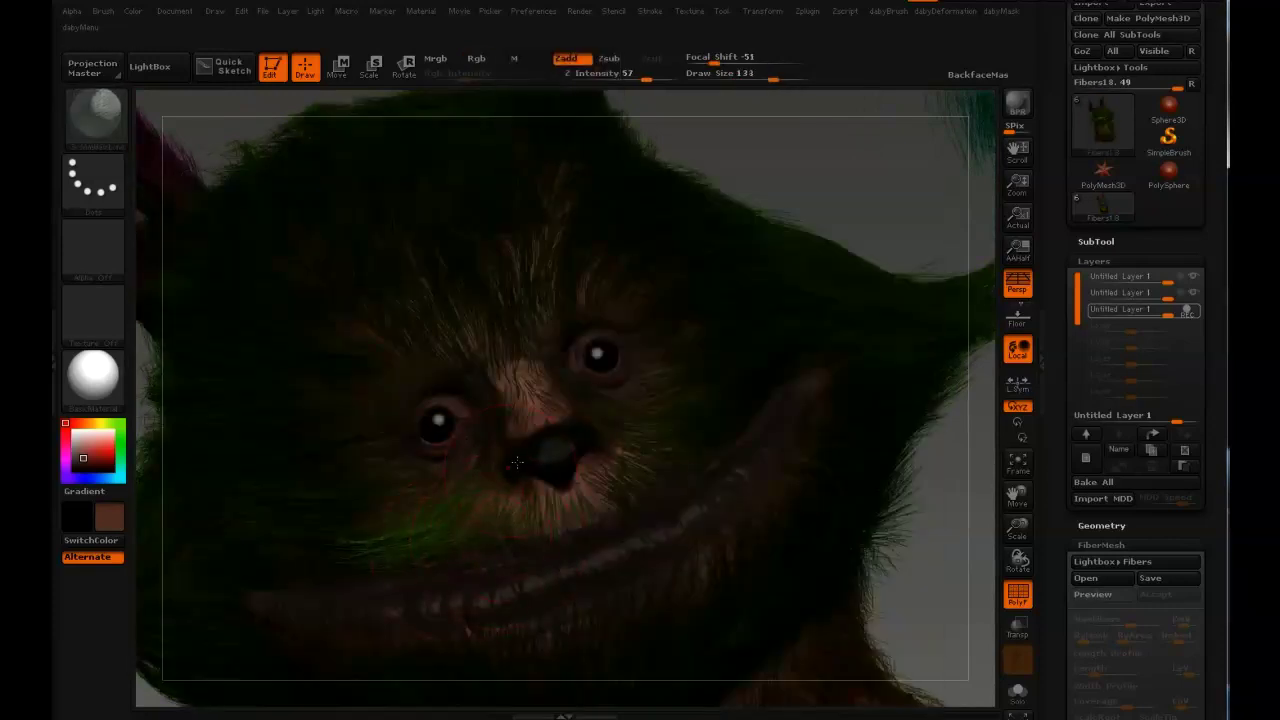
Hide the top layer, resume recording on the lowest layer and groom the hairs beside the nose, with the draw size around 90
{"action": "left_click", "coordinate": [1120, 276]}
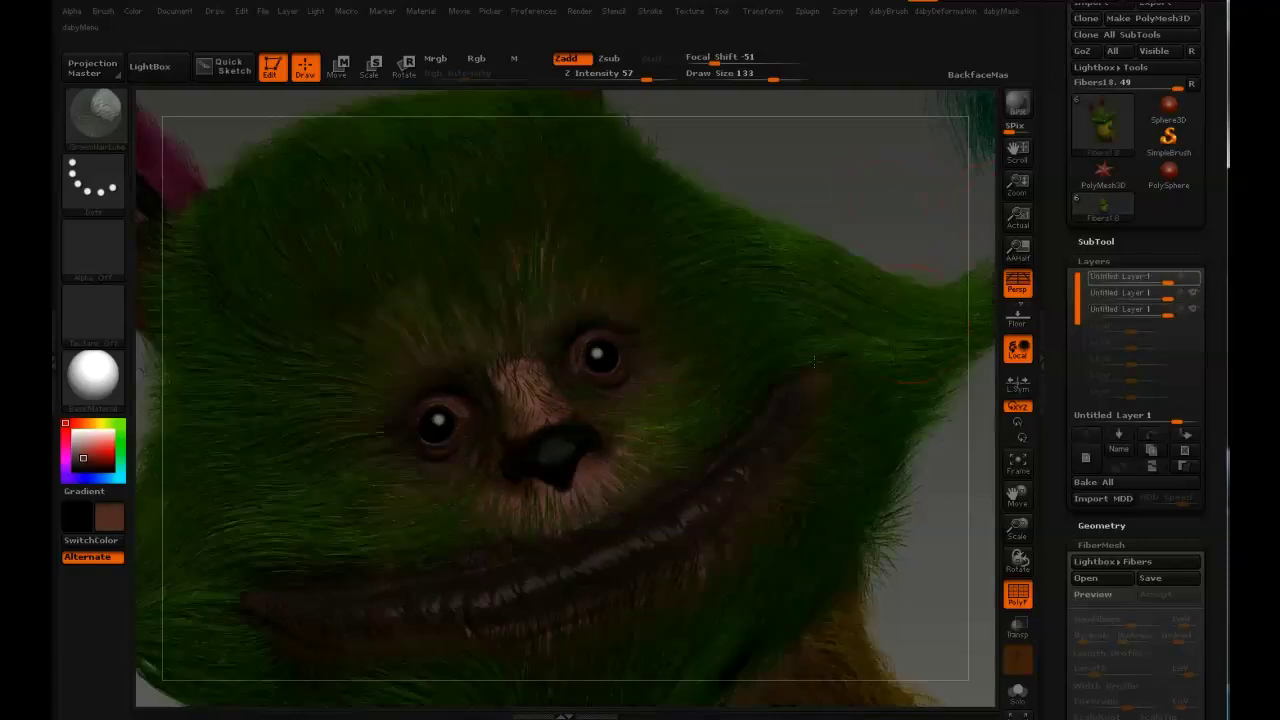
{"action": "left_click", "coordinate": [634, 455]}
{"action": "left_click", "coordinate": [1120, 309]}
{"action": "key", "text": "s"}
{"action": "left_click_drag", "start_coordinate": [626, 455], "coordinate": [614, 456]}
{"action": "key", "text": "s"}
{"action": "key", "text": "s"}
{"action": "key", "text": "bracketleft"}
{"action": "key", "text": "bracketright"}
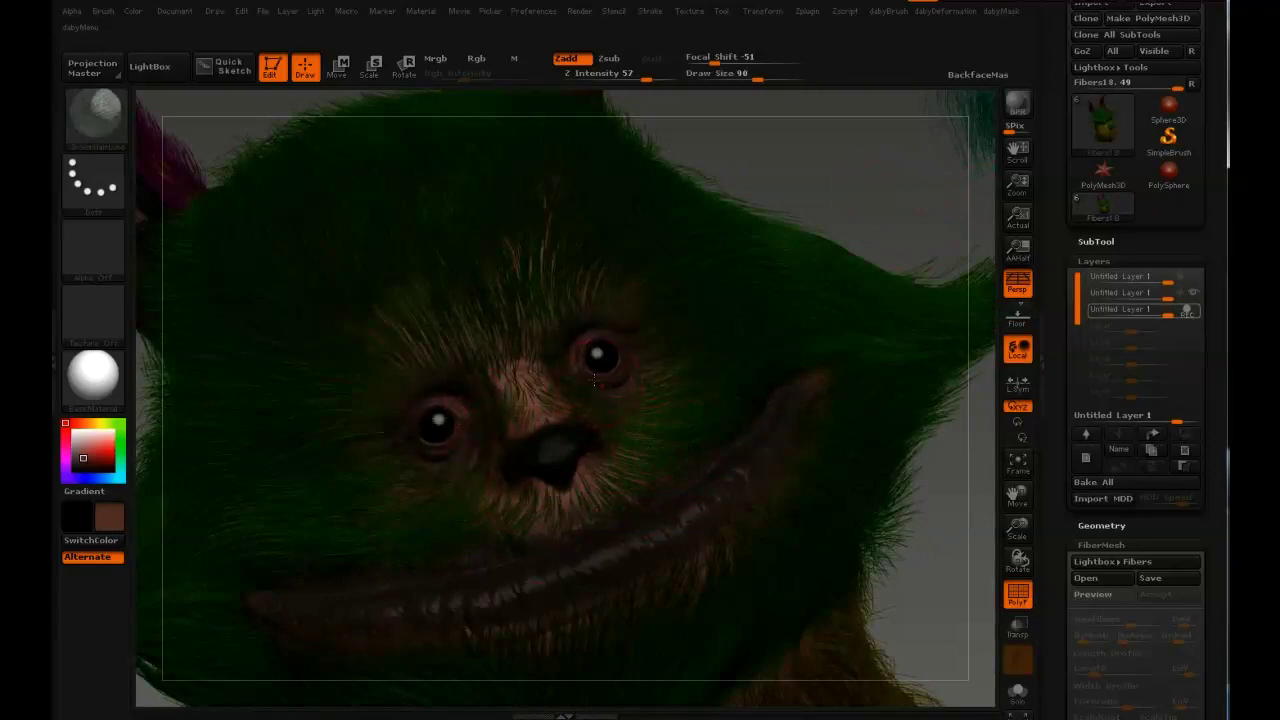
Reduce the draw size to 42 and mask a small group of hairs beneath the eye
{"action": "key", "text": "bracketleft"}
{"action": "key", "text": "bracketleft"}
{"action": "key", "text": "bracketleft"}
{"action": "key", "text": "b"}
{"action": "key", "text": "c"}
{"action": "key", "text": "m"}
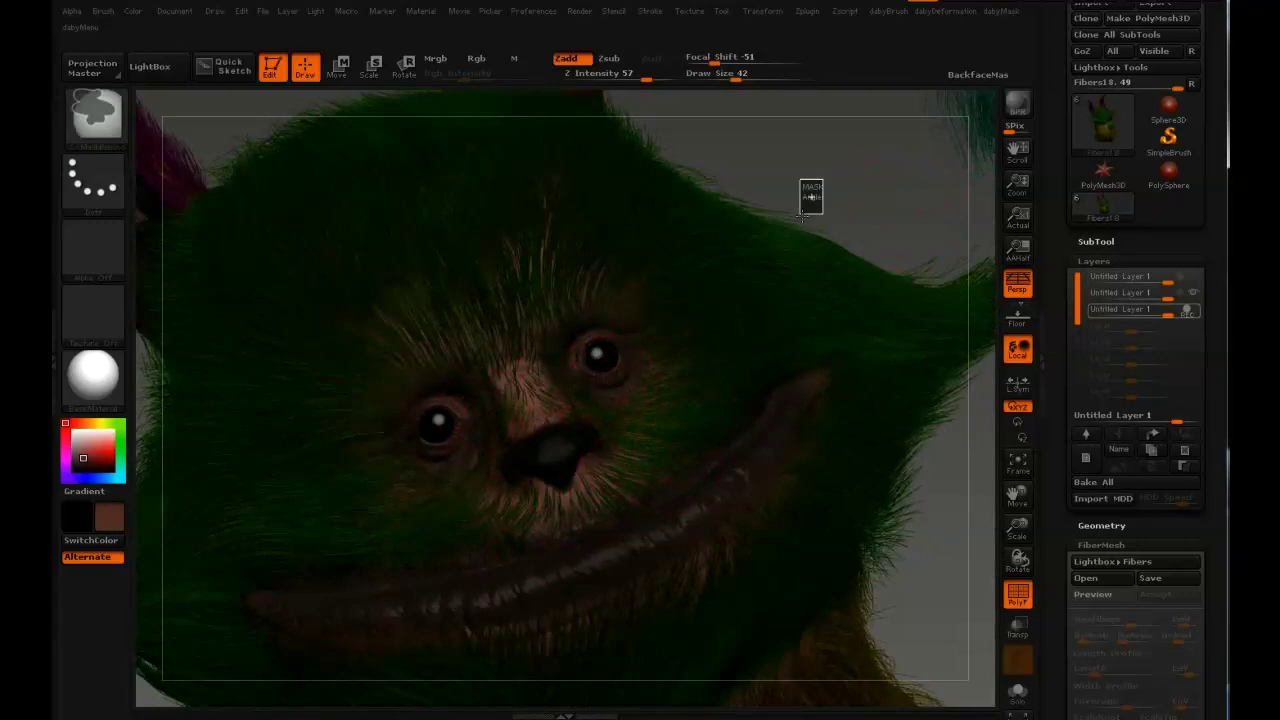
Groom the unmasked hairs beneath the eye at draw size 256, then clear the mask
{"action": "key", "text": "b"}
{"action": "key", "text": "s"}
{"action": "key", "text": "m"}
{"action": "key", "text": "bracketright"}
{"action": "key", "text": "bracketright"}
{"action": "key", "text": "bracketright"}
{"action": "key", "text": "bracketright"}
{"action": "key", "text": "bracketright"}
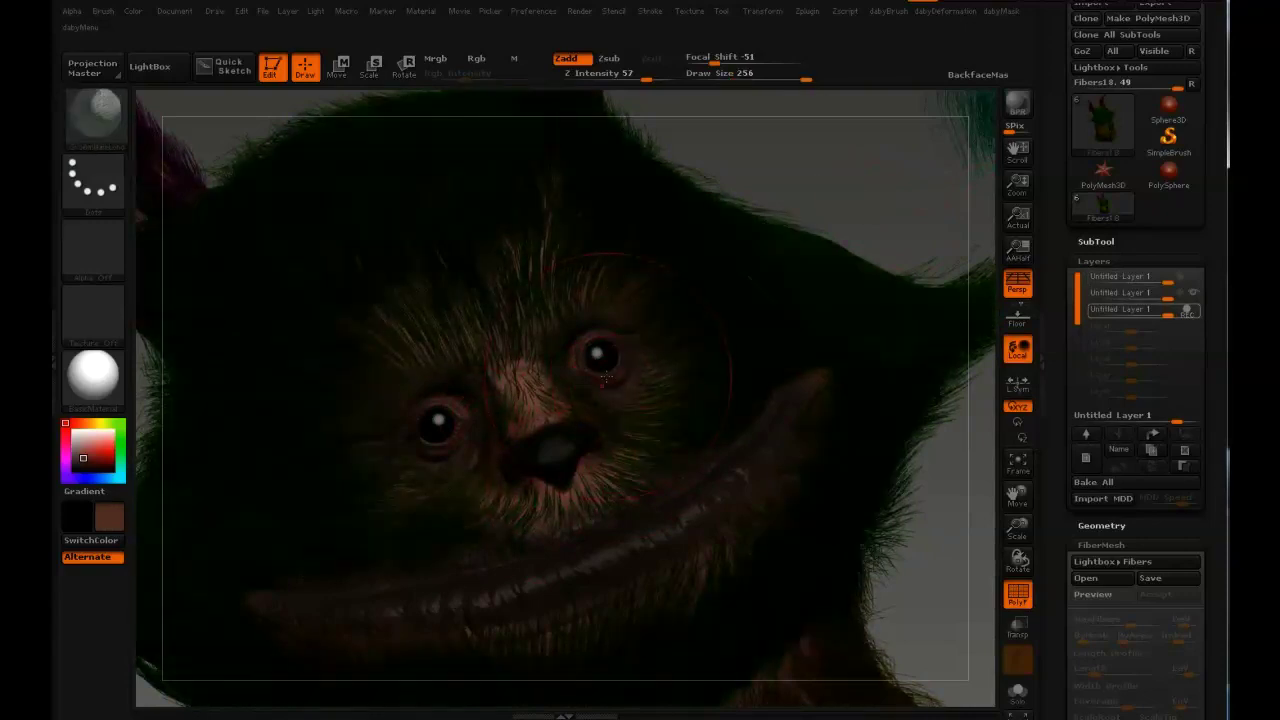
{"action": "left_click", "coordinate": [815, 212], "text": "ctrl"}
{"action": "left_click", "coordinate": [829, 209], "text": "ctrl"}
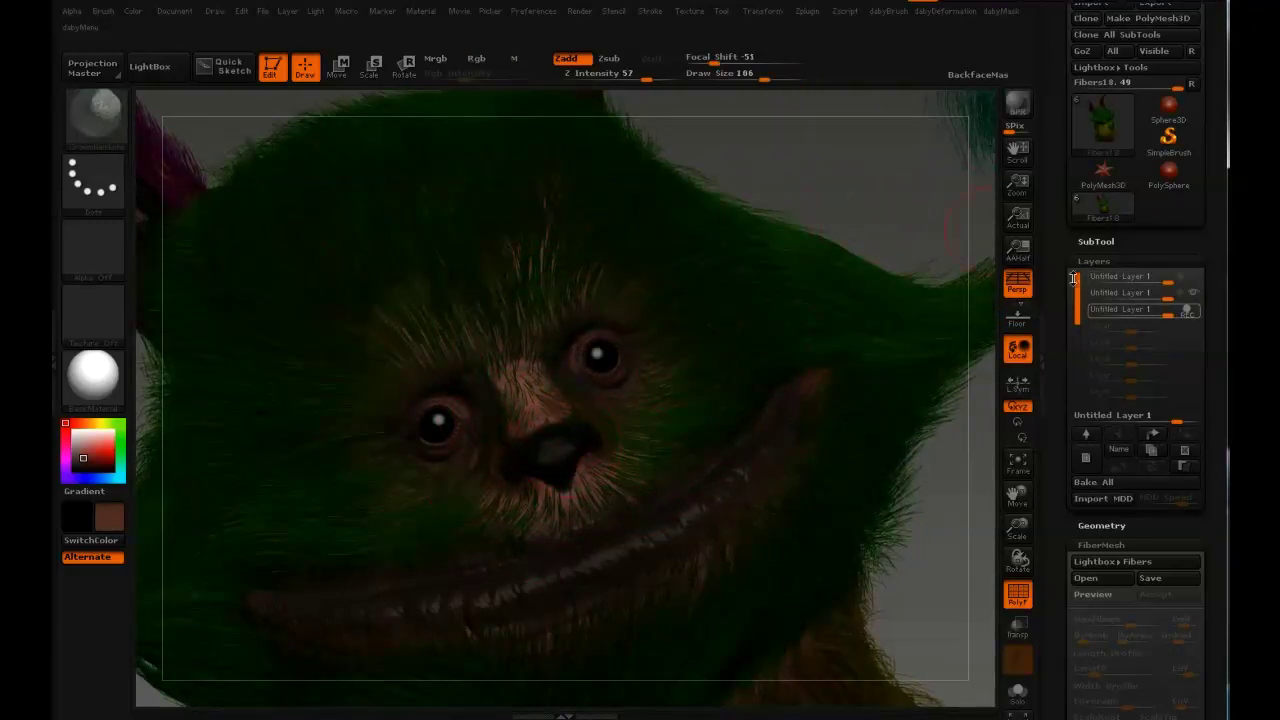
Show the top layer again and rename it as clumping
{"action": "mouse_move", "coordinate": [1180, 280]}
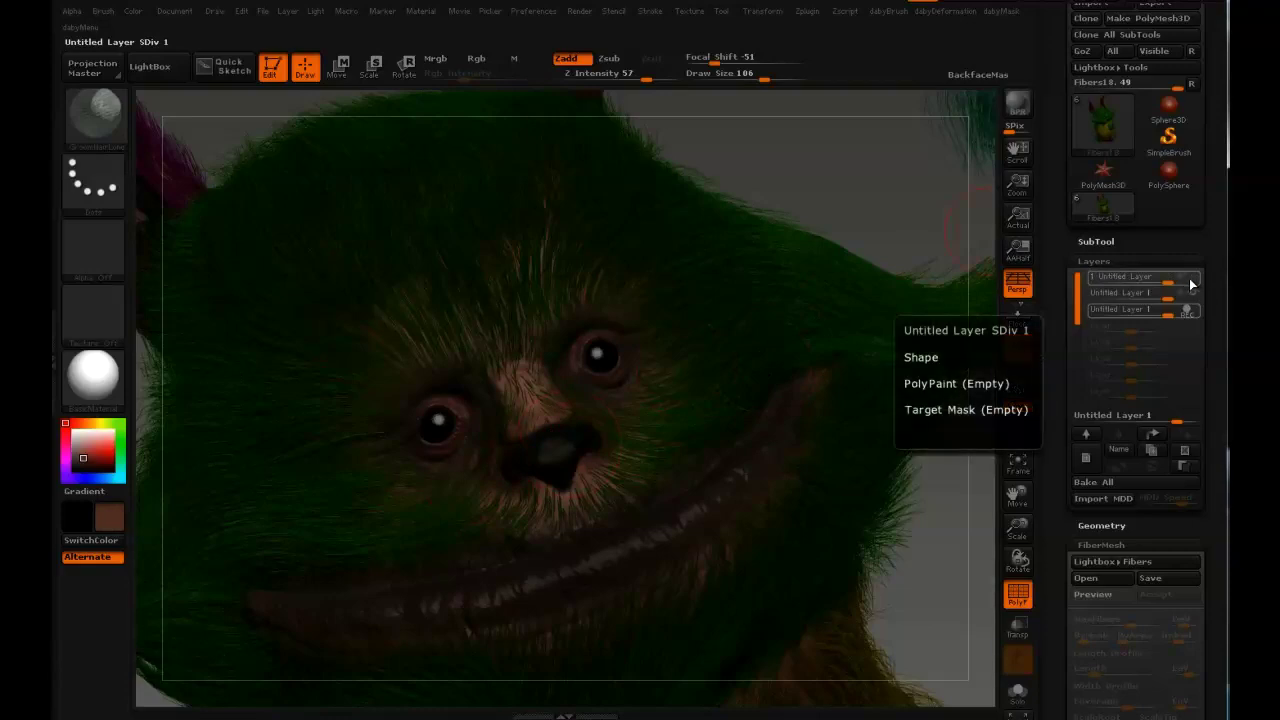
{"action": "left_click", "coordinate": [1118, 448]}
{"action": "type", "text": "clumping"}
{"action": "key", "text": "Return"}
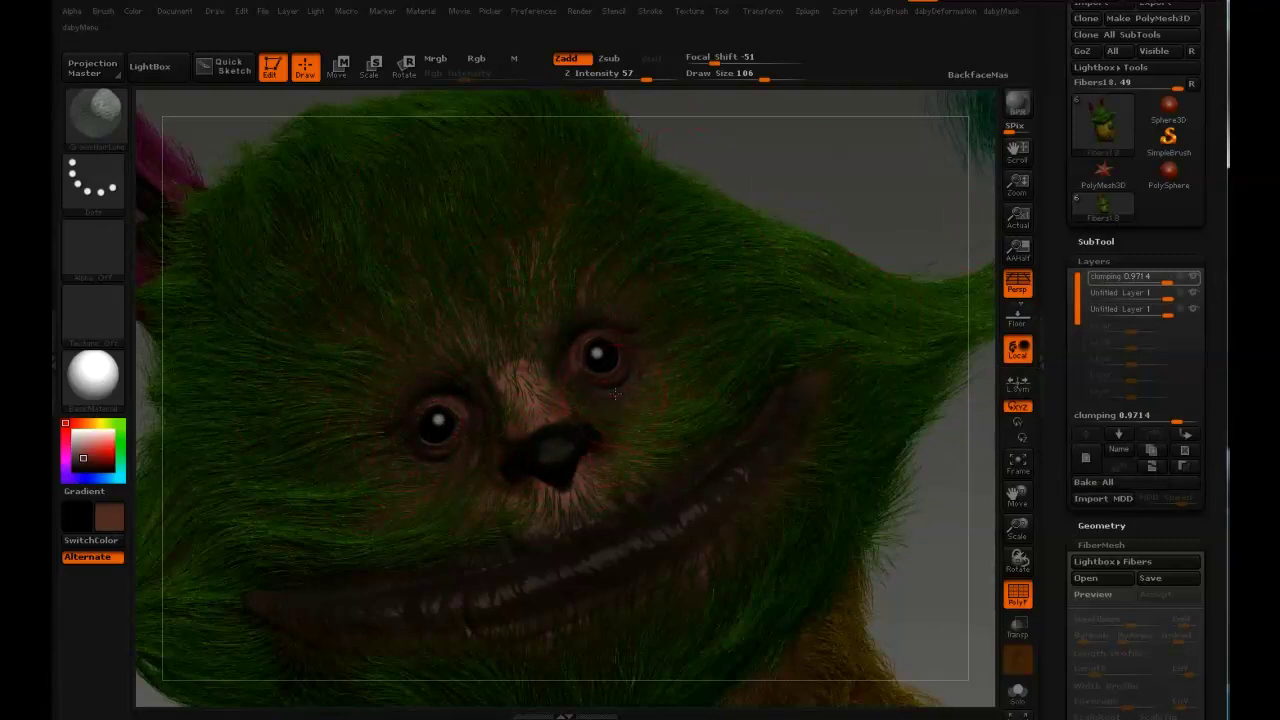
Record on the lowest layer, groom the cheek hairs at draw size 168, reduce the draw size to 101 and undo the last stroke
{"action": "left_click", "coordinate": [650, 395]}
{"action": "left_click", "coordinate": [1146, 291]}
{"action": "left_click", "coordinate": [1140, 309]}
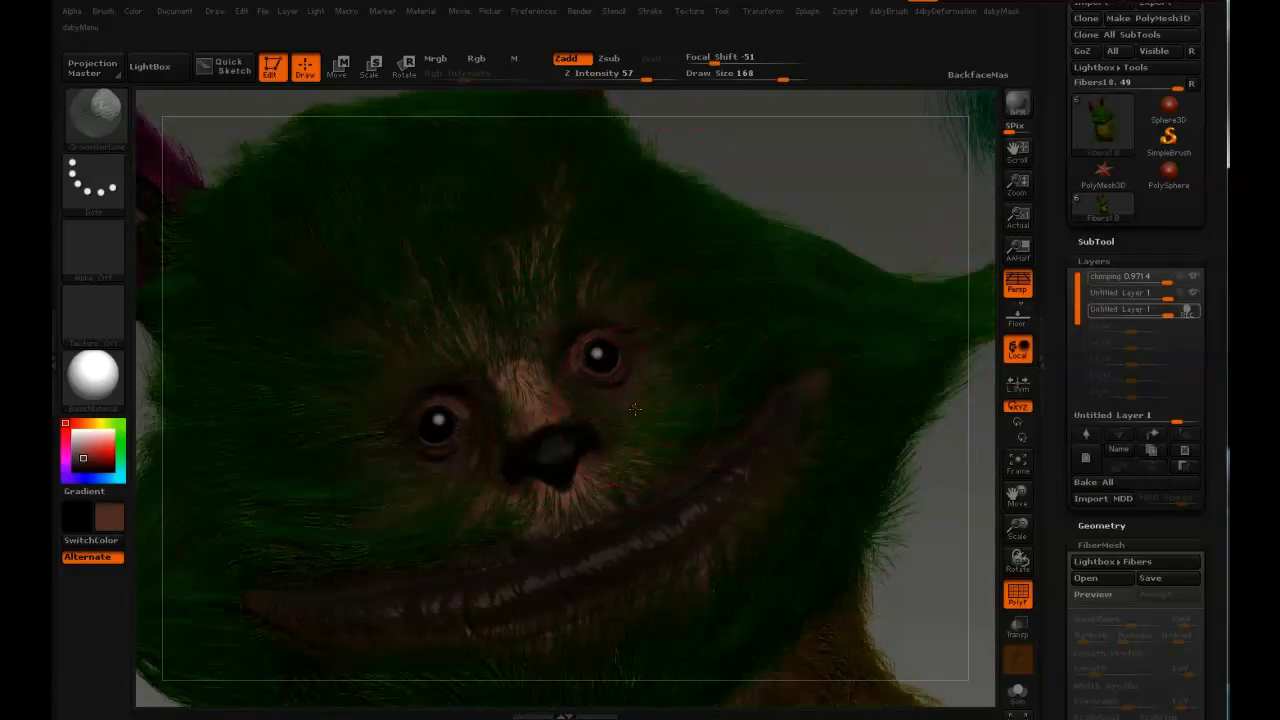
{"action": "left_click_drag", "start_coordinate": [809, 329], "coordinate": [712, 433]}
{"action": "key", "text": "s"}
{"action": "left_click_drag", "start_coordinate": [760, 371], "coordinate": [778, 371]}
{"action": "key", "text": "ctrl+z"}
Switch to the clumping layer, turn off PolyFrame and render a preview of the fur
{"action": "left_click", "coordinate": [1197, 281]}
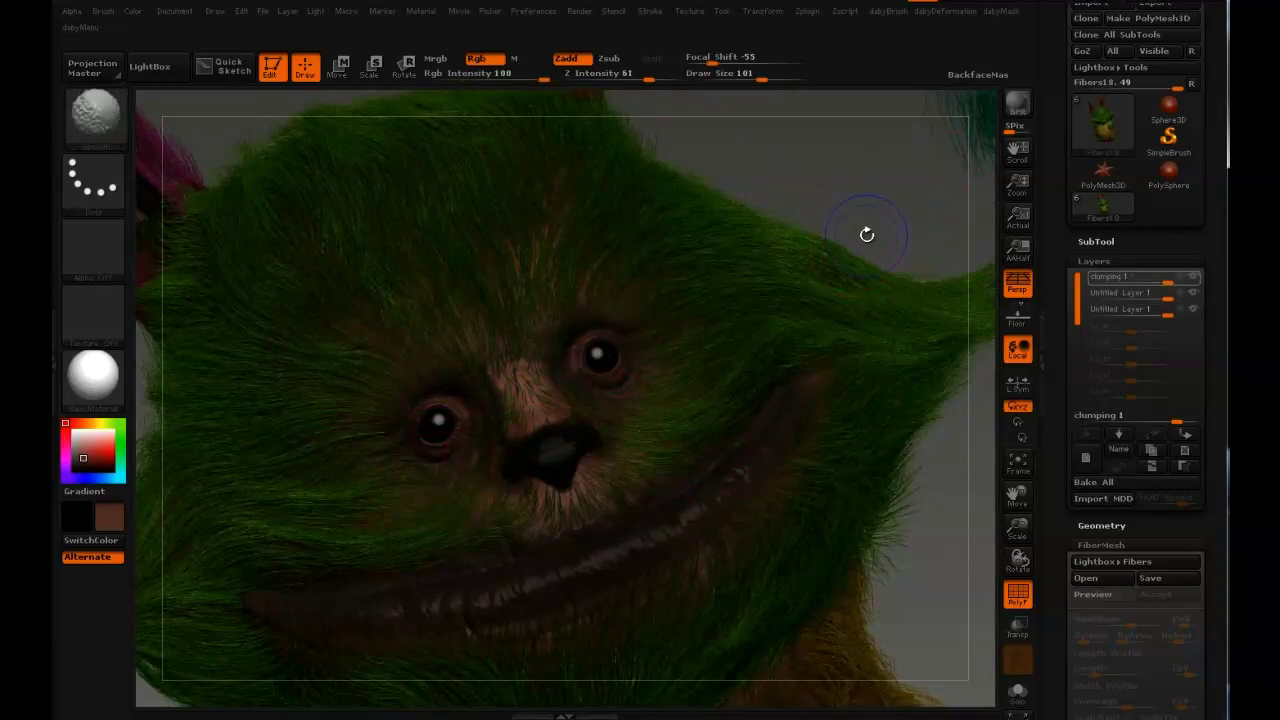
{"action": "key", "text": "shift+f"}
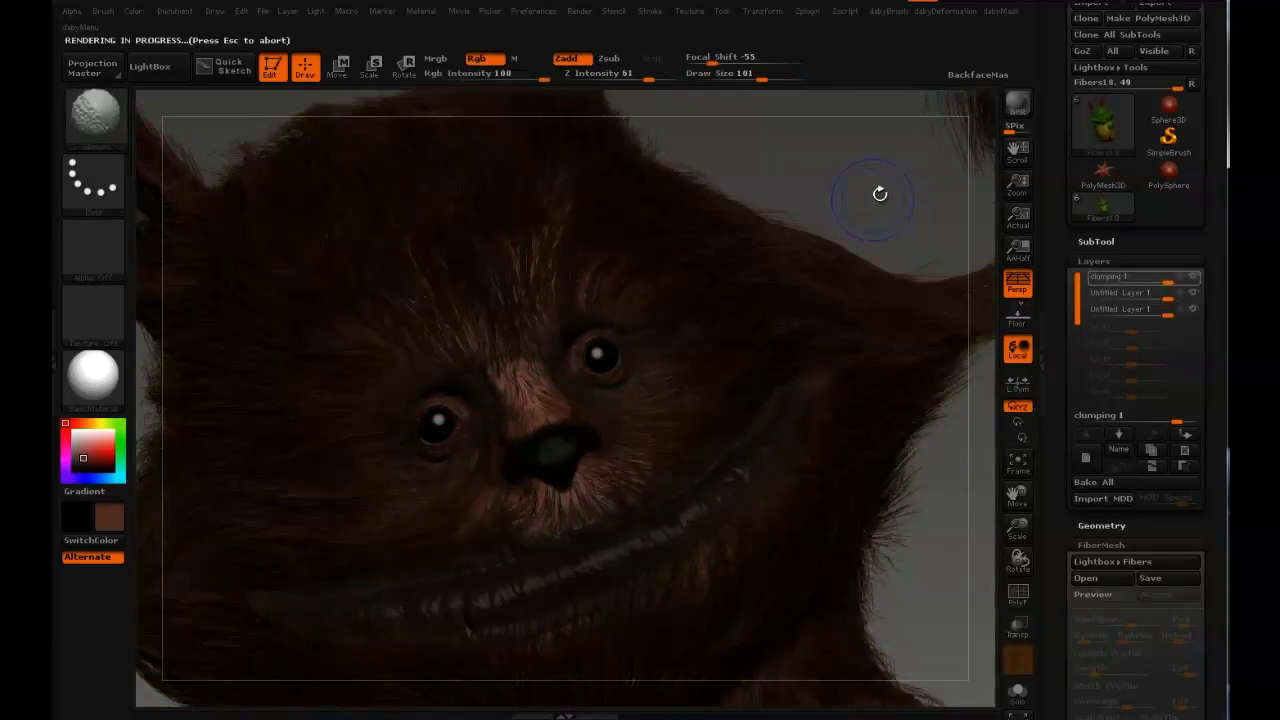
{"action": "key", "text": "shift"}
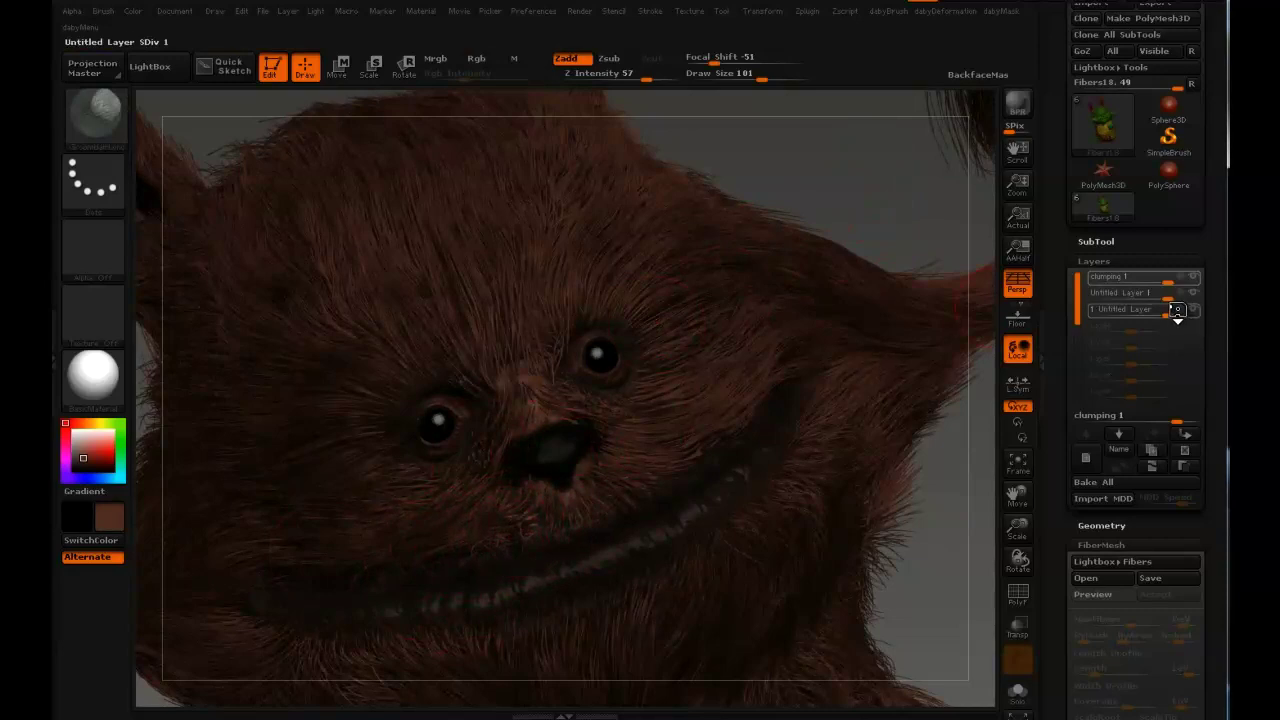
Record on the lowest layer, smooth the upper lip hairs below the nose at draw size 143, and turn PolyFrame back on
{"action": "left_click", "coordinate": [1160, 309]}
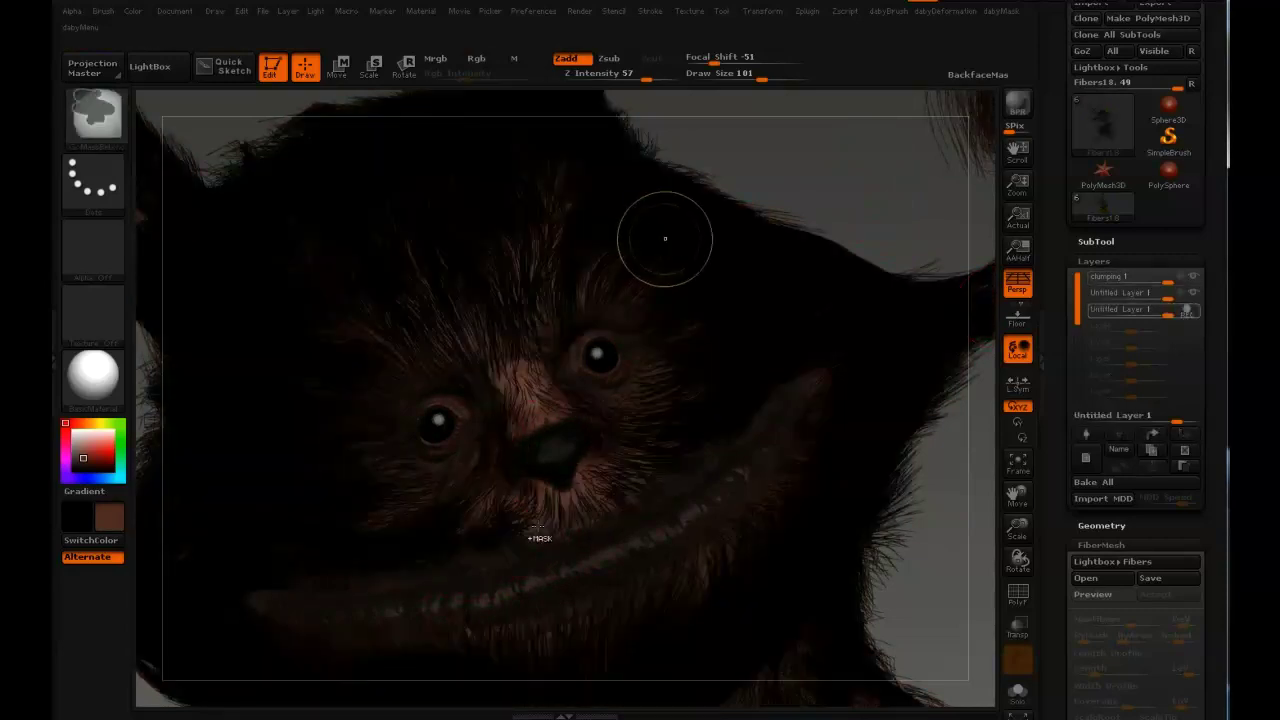
{"action": "left_click", "coordinate": [476, 58]}
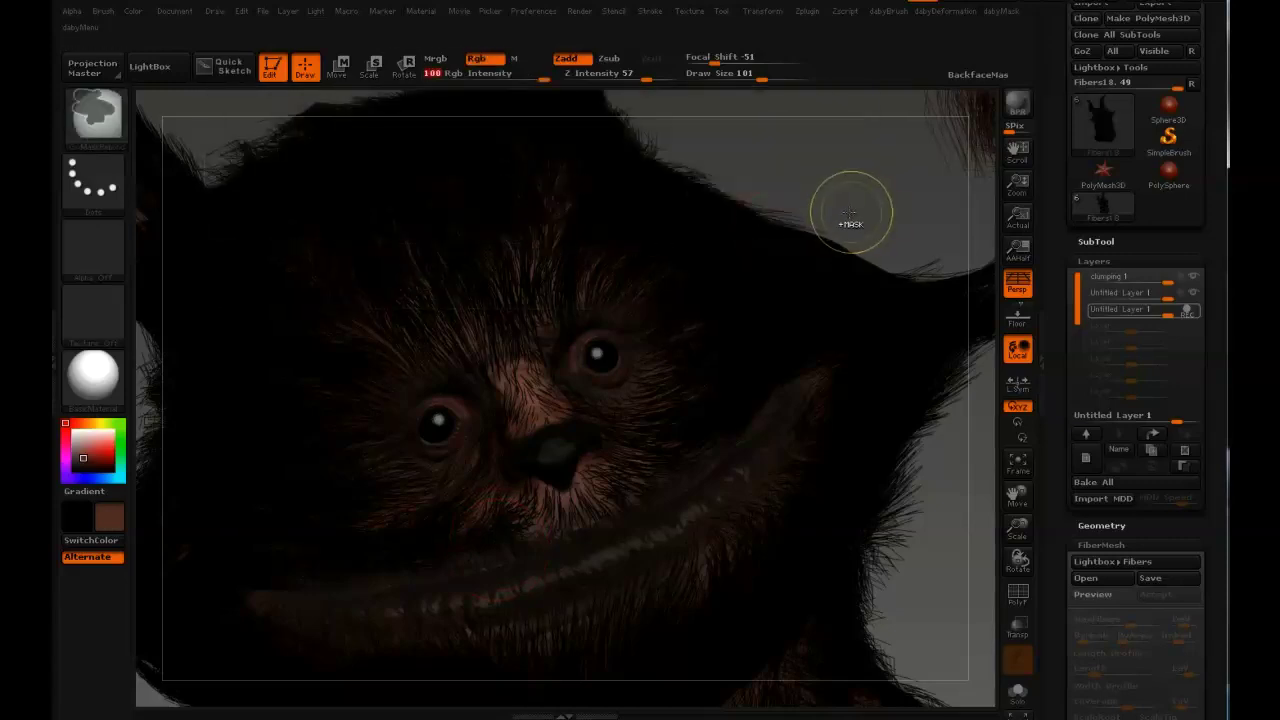
{"action": "key", "text": "s"}
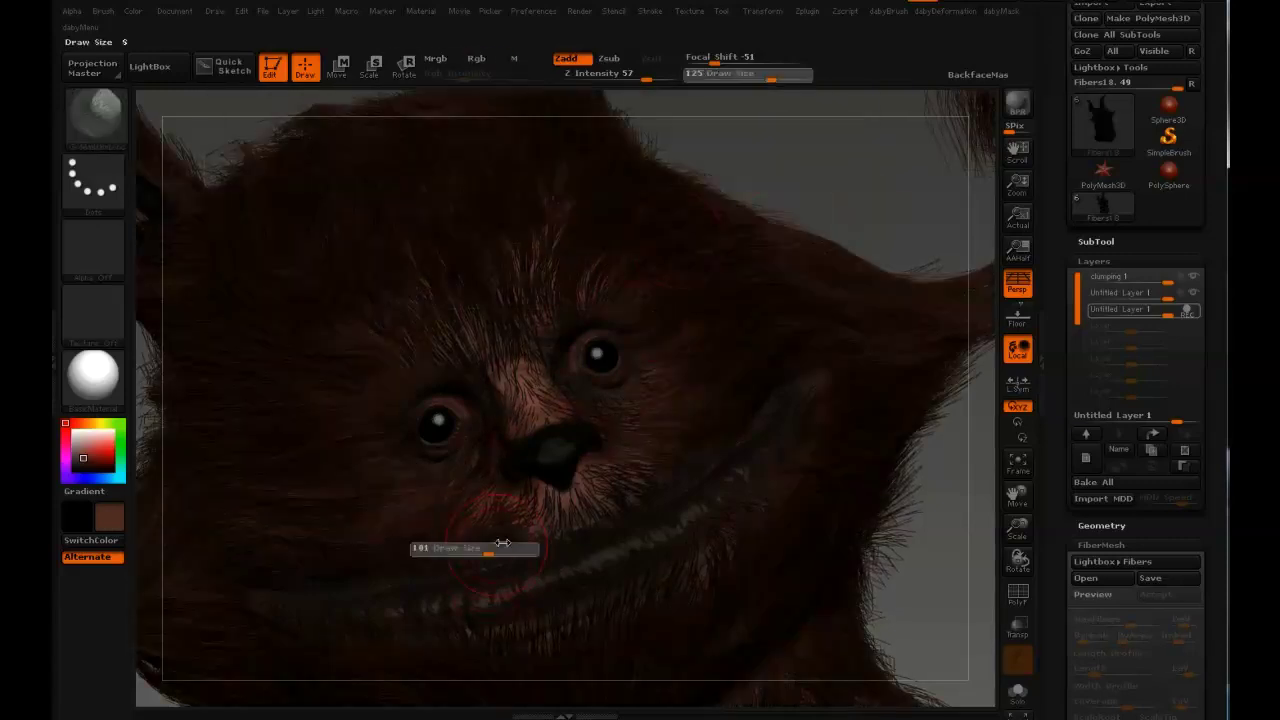
{"action": "key", "text": "shift"}
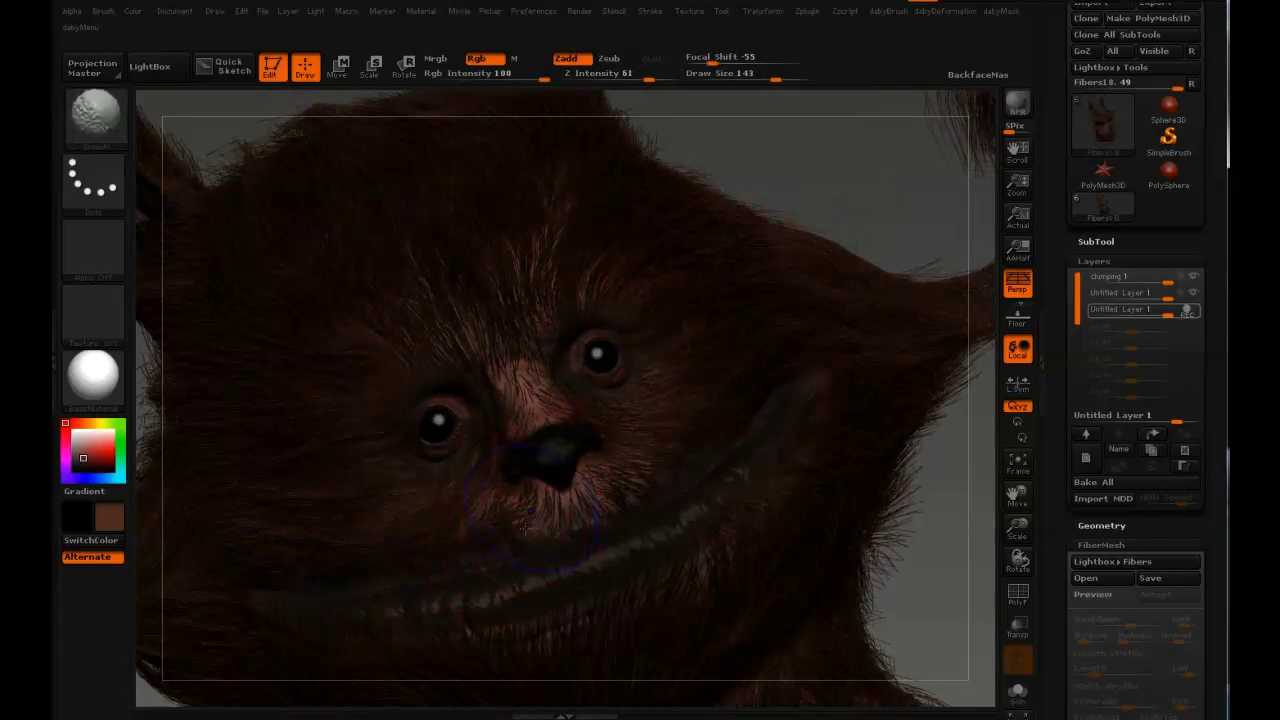
{"action": "key", "text": "shift+f"}
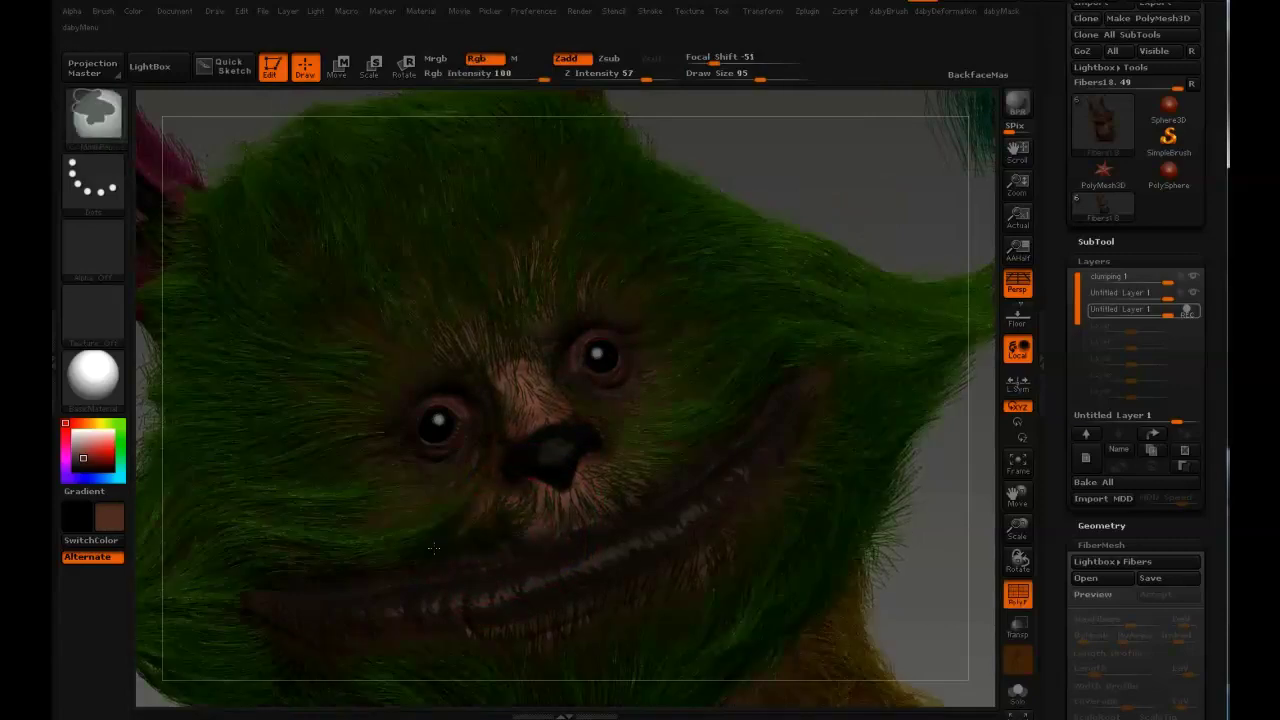
Isolate the upper lip hairs with an inverted mask, hide the clumping layer and groom them on the lowest layer at draw size 108
{"action": "left_click", "coordinate": [835, 188], "text": "ctrl"}
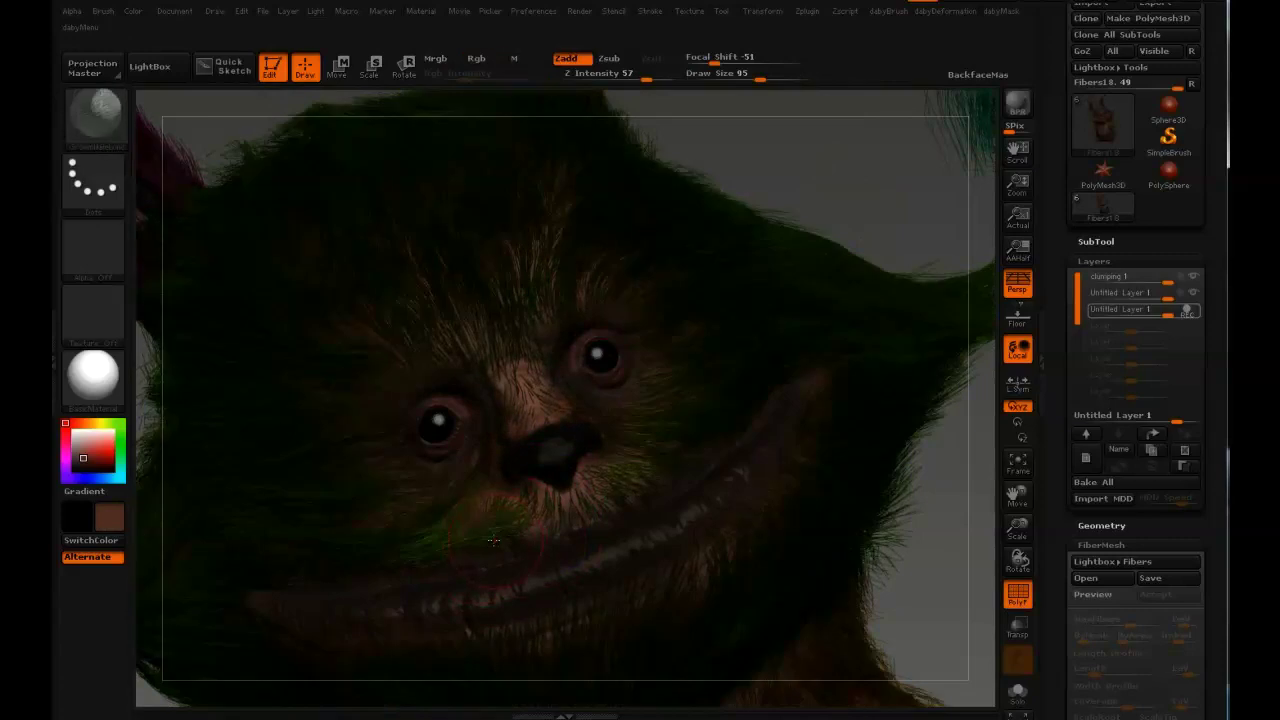
{"action": "left_click", "coordinate": [1200, 277]}
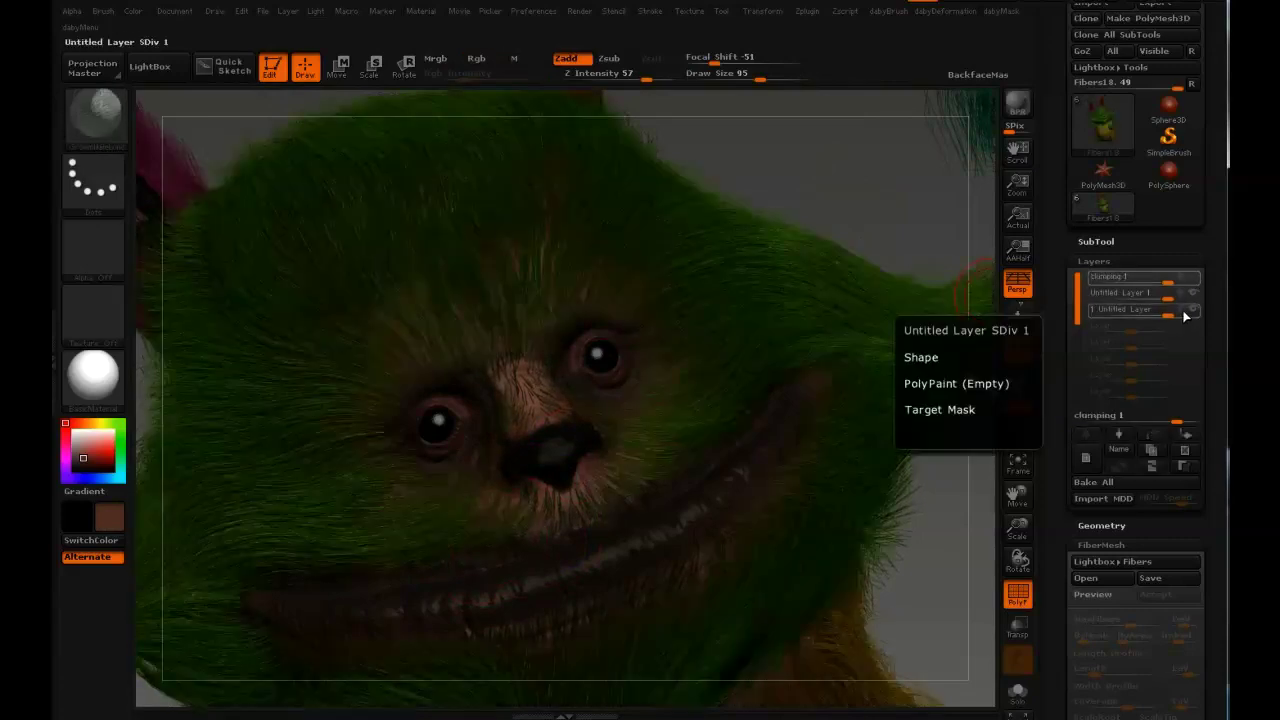
{"action": "left_click", "coordinate": [1185, 316]}
{"action": "key", "text": "s"}
{"action": "mouse_move", "coordinate": [470, 540]}
{"action": "left_mouse_down"}
{"action": "mouse_move", "coordinate": [504, 540]}
{"action": "mouse_move", "coordinate": [485, 538]}
{"action": "left_mouse_up"}
{"action": "key", "text": "s"}
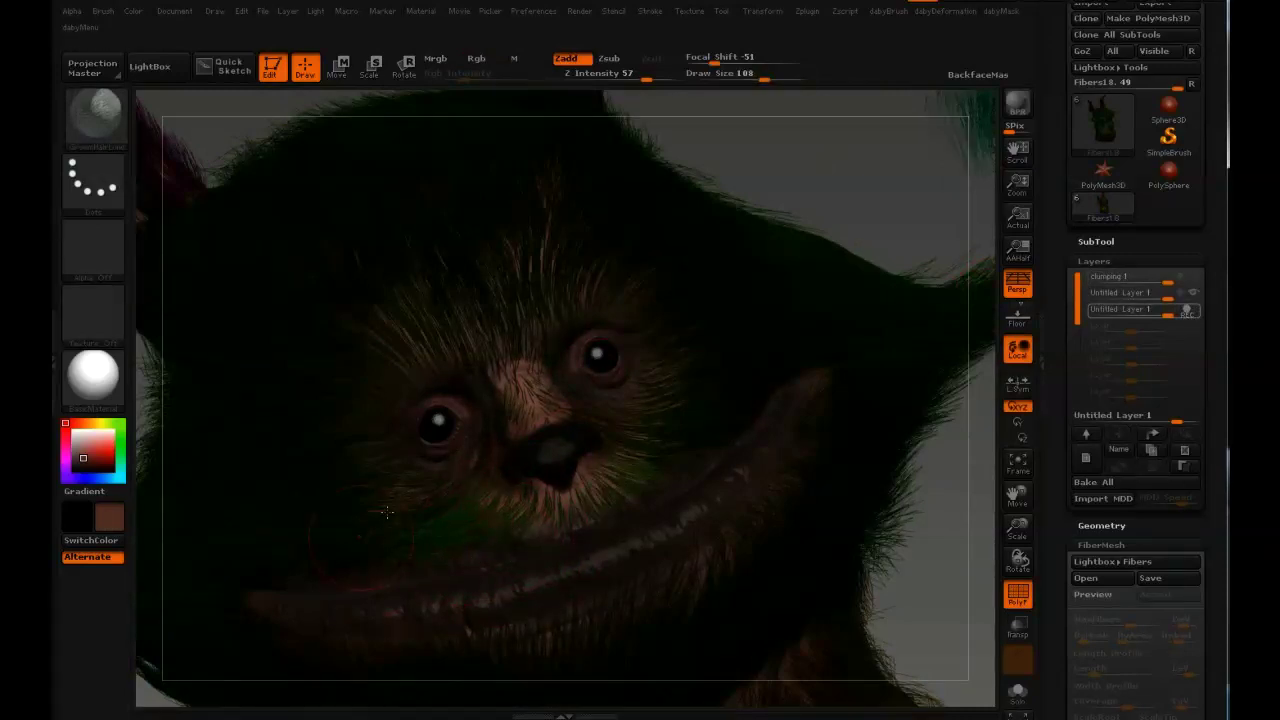
Show the clumping layer, refine the upper lip hairs on the lowest layer at draw sizes 70 and 74, then clear the mask
{"action": "left_click", "coordinate": [1193, 276]}
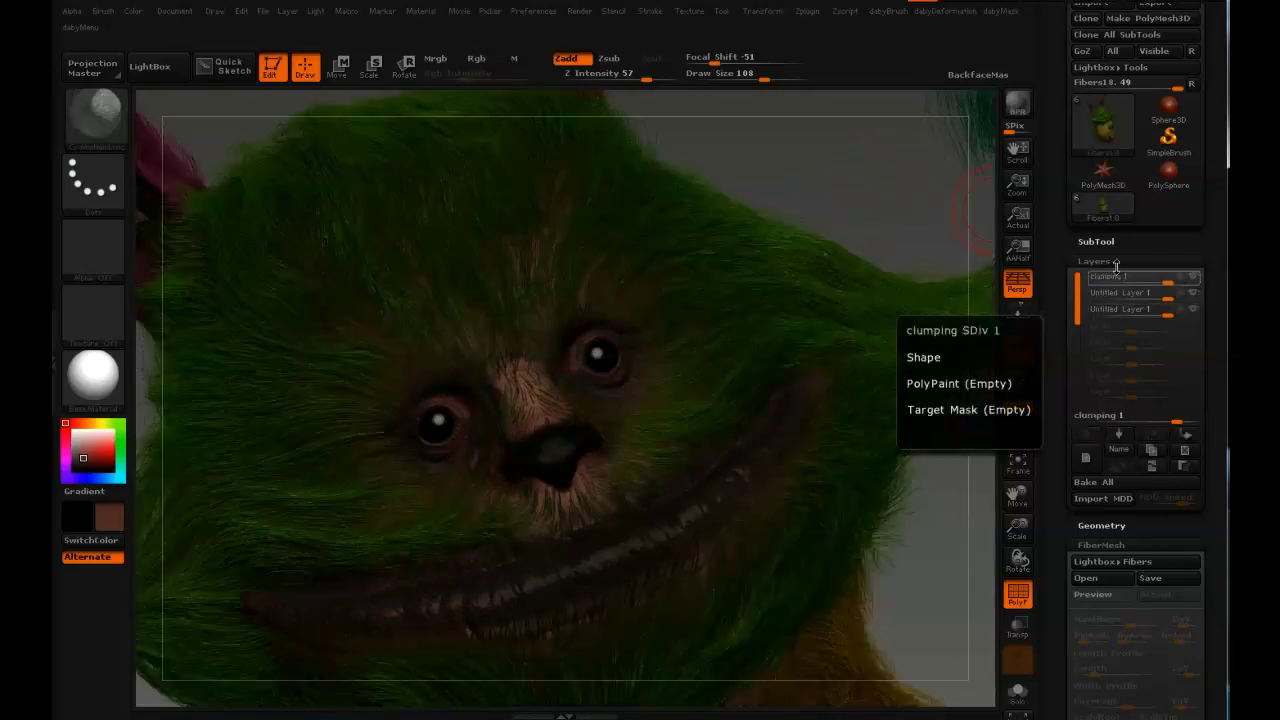
{"action": "left_click", "coordinate": [1175, 309]}
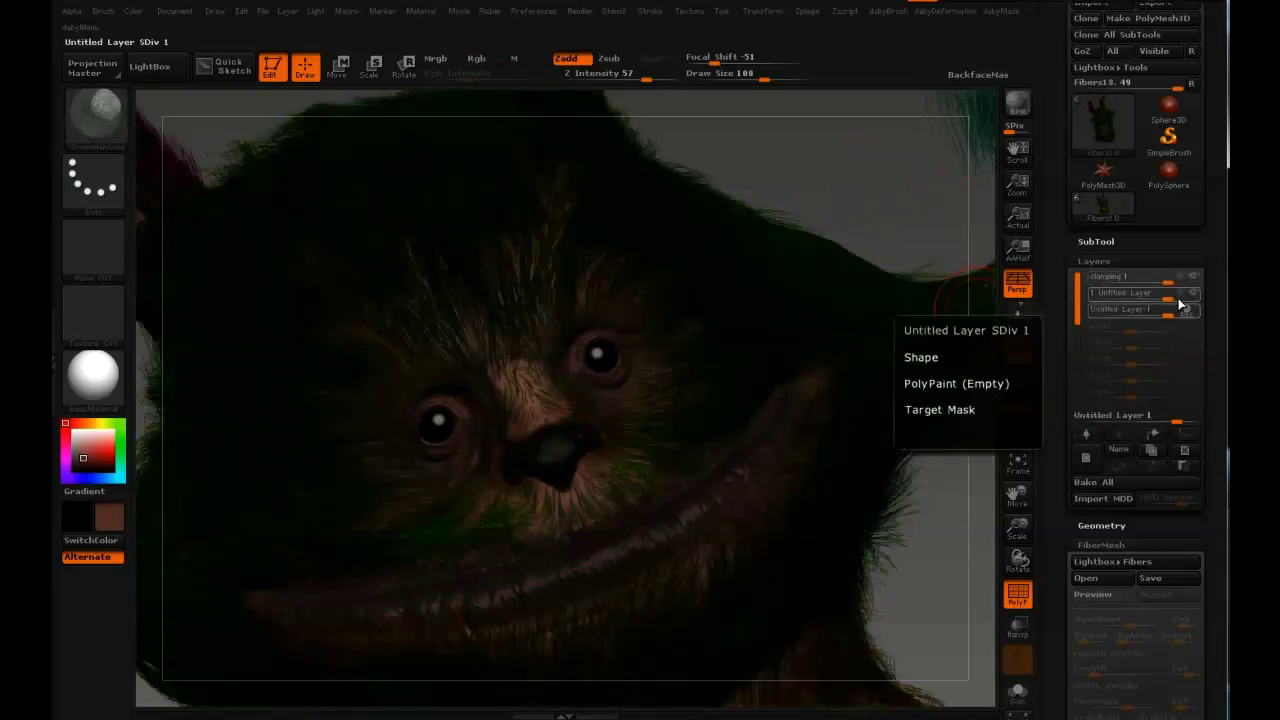
{"action": "key", "text": "s"}
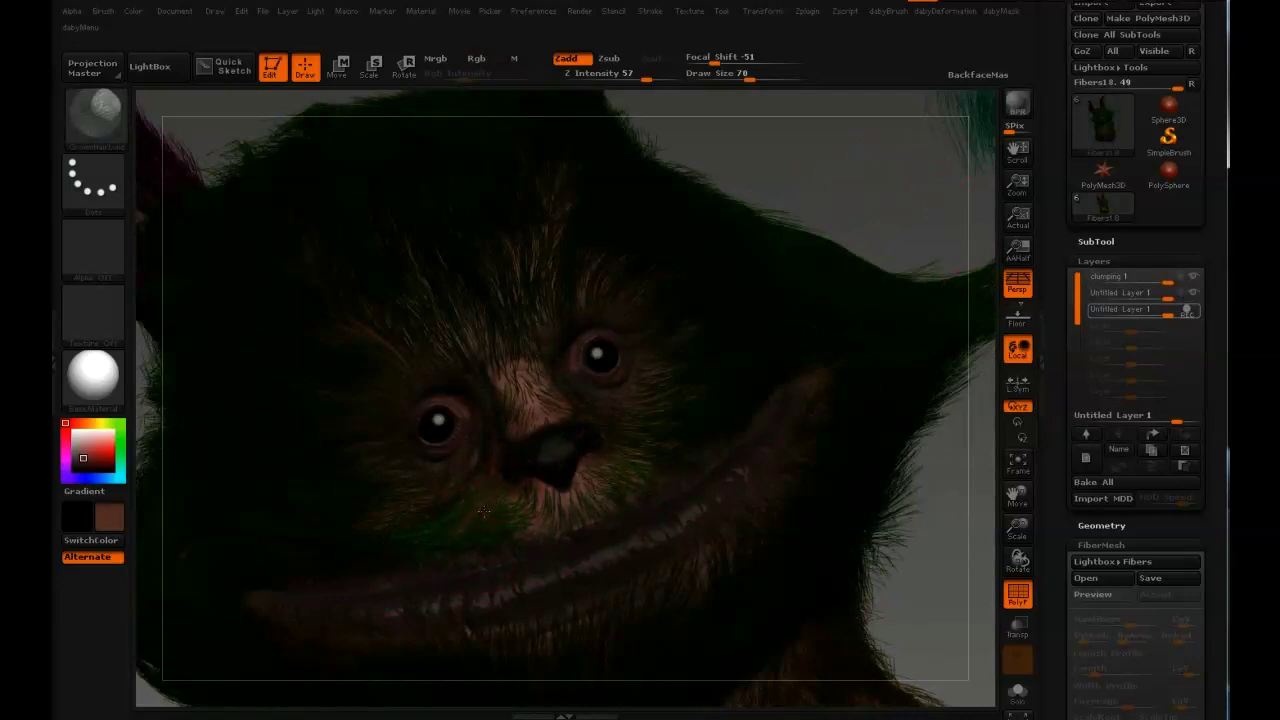
{"action": "key", "text": "s"}
{"action": "mouse_move", "coordinate": [487, 535]}
{"action": "left_mouse_down"}
{"action": "mouse_move", "coordinate": [498, 535]}
{"action": "mouse_move", "coordinate": [463, 536]}
{"action": "left_mouse_up"}
{"action": "key", "text": "s"}
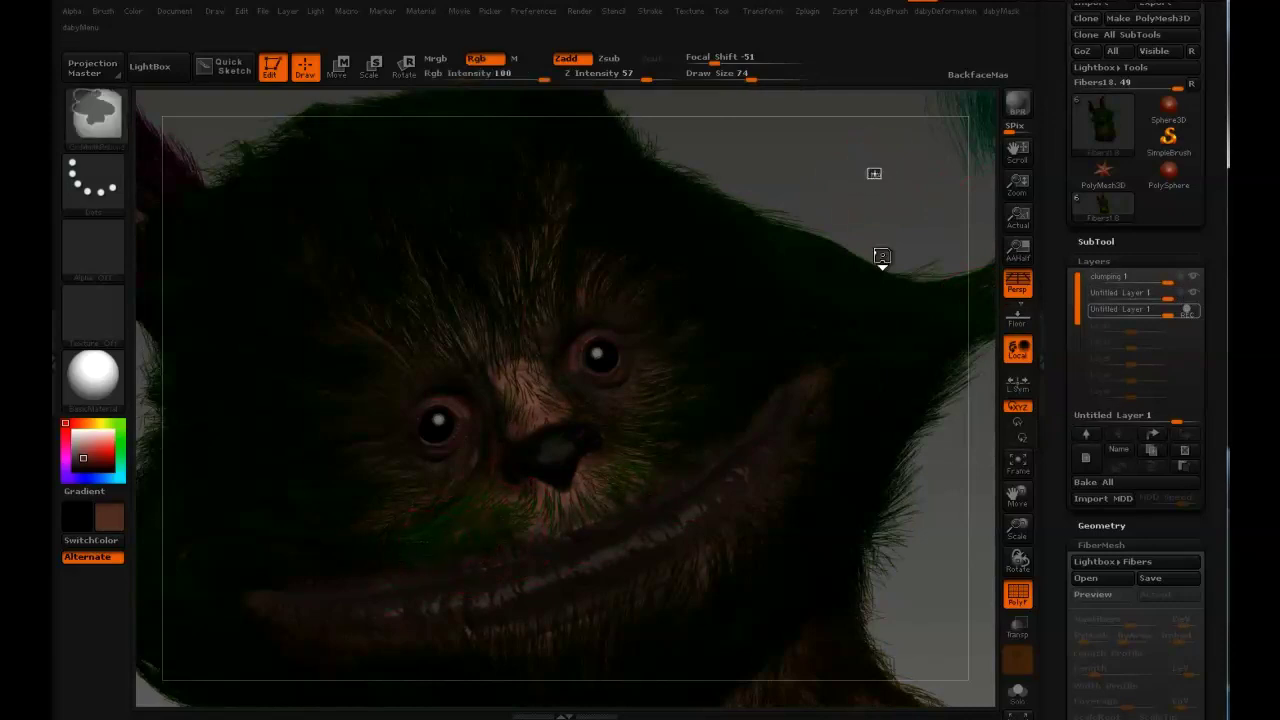
{"action": "left_click_drag", "start_coordinate": [872, 174], "coordinate": [890, 200], "text": "ctrl"}
Stop recording on the lowest layer and merge the middle untitled layer down into it
{"action": "left_click", "coordinate": [1194, 312]}
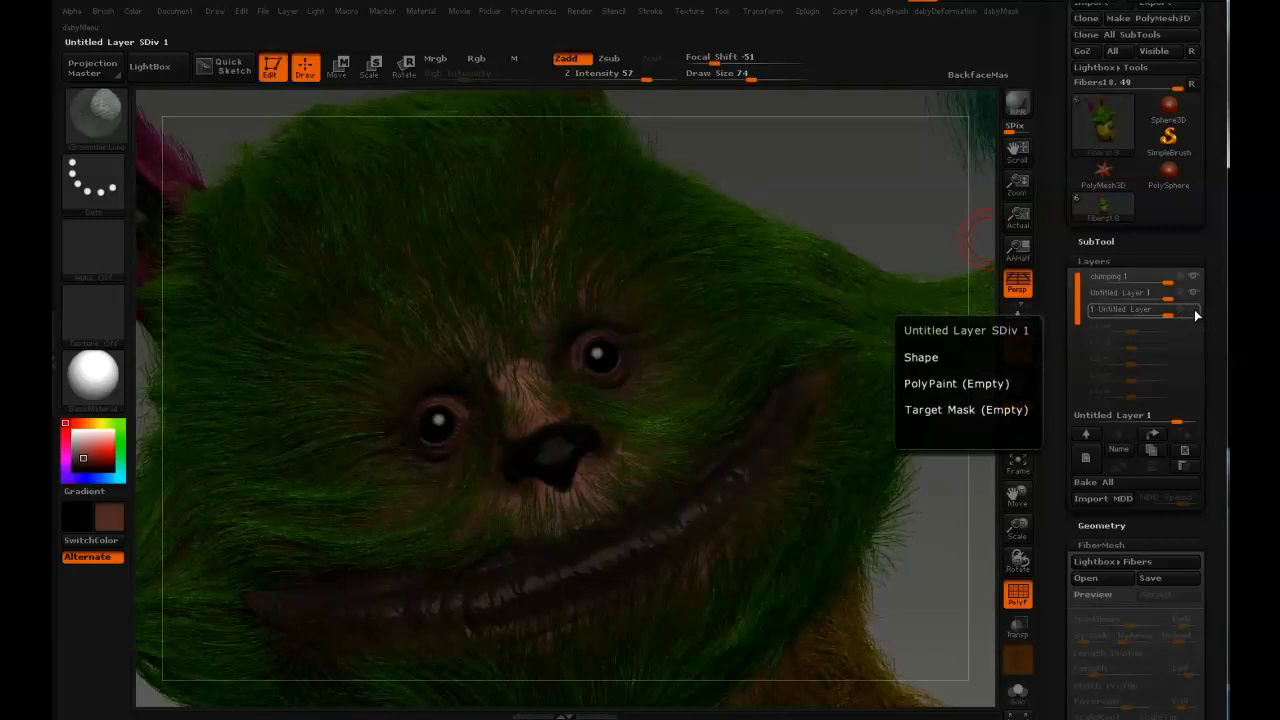
{"action": "left_click_drag", "start_coordinate": [1195, 311], "coordinate": [1167, 296]}
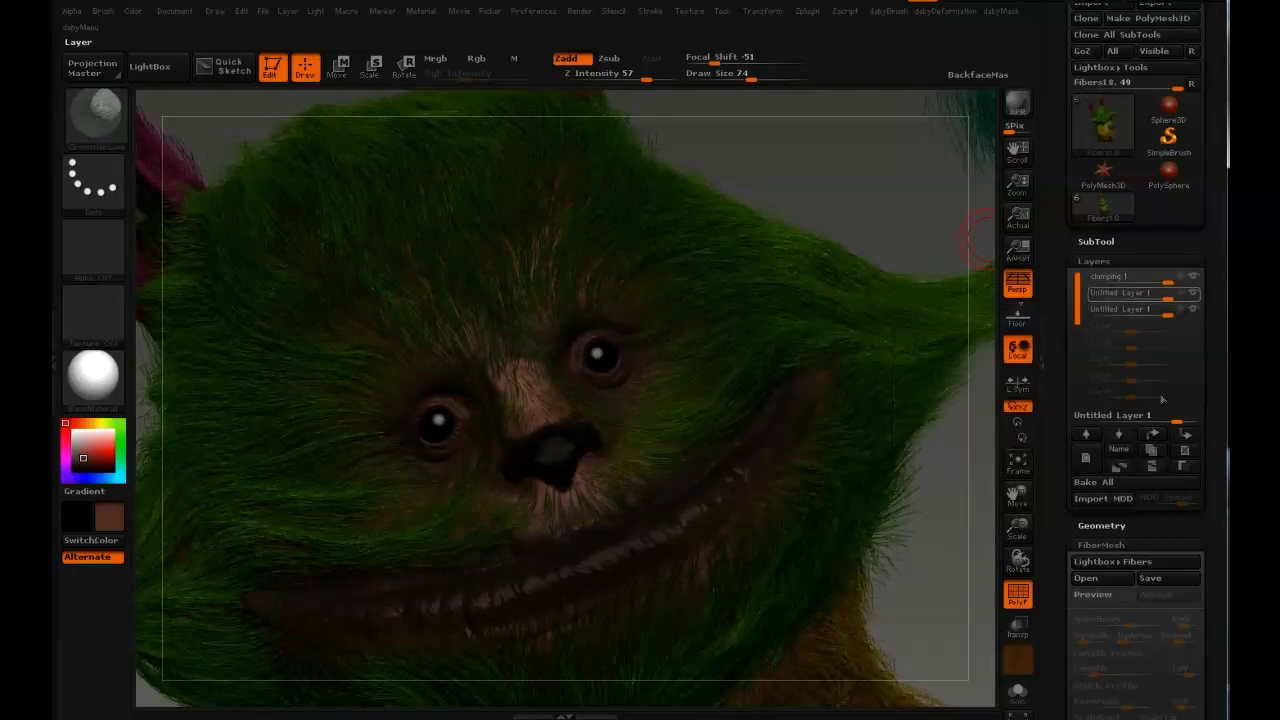
{"action": "left_click", "coordinate": [1156, 466]}
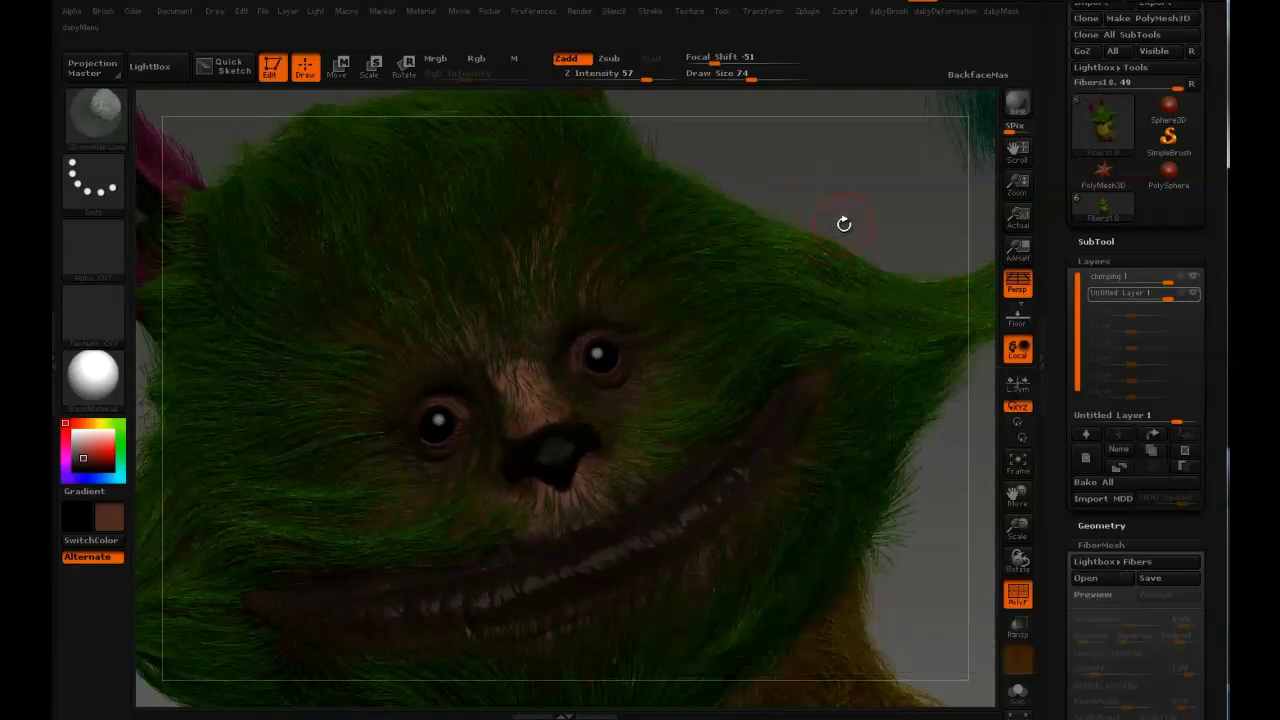
Frame the whole creature, turn off PolyFrame, set the draw size to 101 and render a preview
{"action": "key", "text": "f"}
{"action": "left_click_drag", "start_coordinate": [843, 224], "coordinate": [791, 308]}
{"action": "key", "text": "shift+f"}
{"action": "key", "text": "s"}
{"action": "left_click", "coordinate": [623, 310]}
{"action": "mouse_move", "coordinate": [719, 277]}
{"action": "left_mouse_down", "text": "alt"}
{"action": "mouse_move", "coordinate": [706, 246]}
{"action": "mouse_move", "coordinate": [716, 226]}
{"action": "left_mouse_up", "text": "alt"}
{"action": "left_click_drag", "start_coordinate": [701, 272], "coordinate": [700, 282], "text": "alt"}
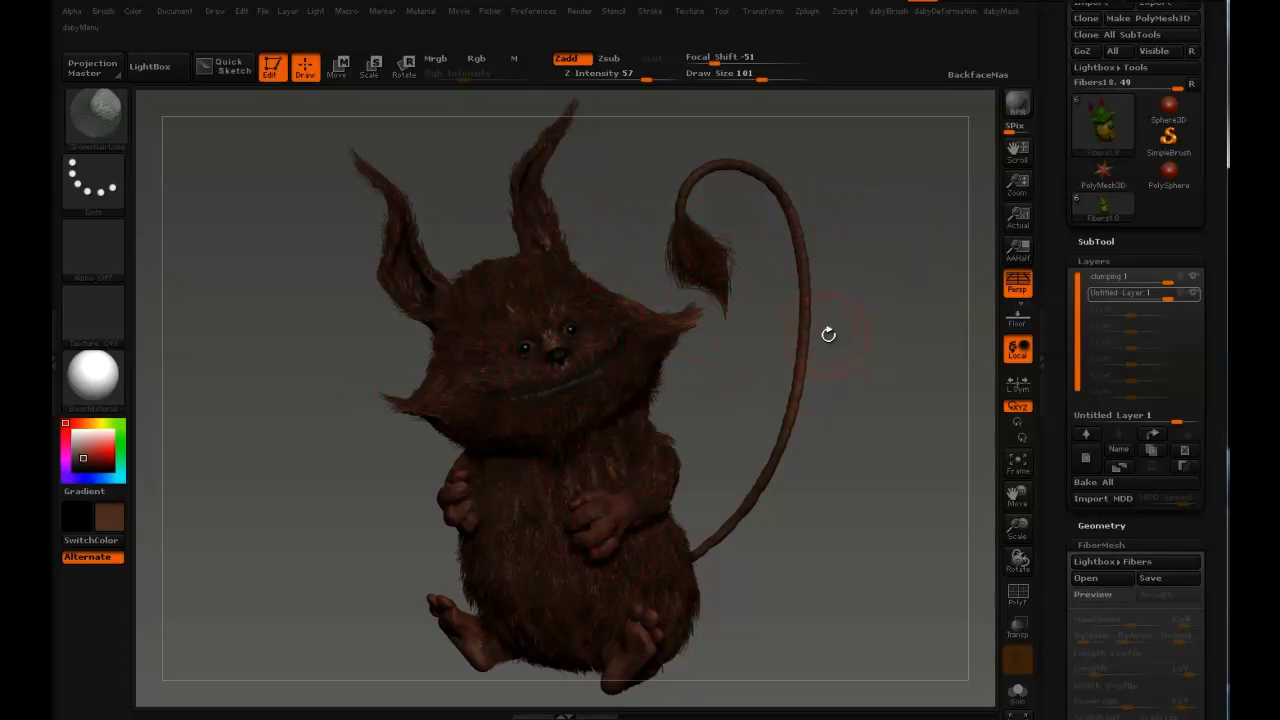
{"action": "key", "text": "shift+r"}
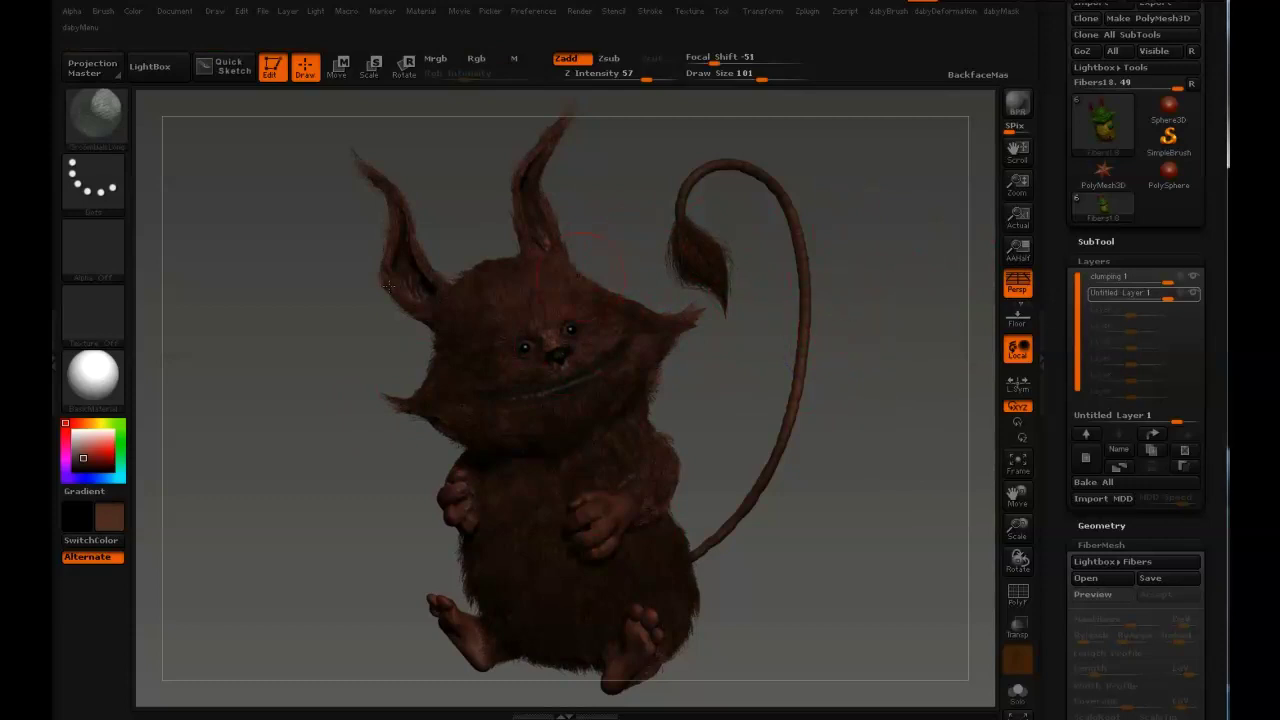
Dock the Material palette in the side tray and bring the BasicMaterial modifiers into view
{"action": "left_click", "coordinate": [55, 376]}
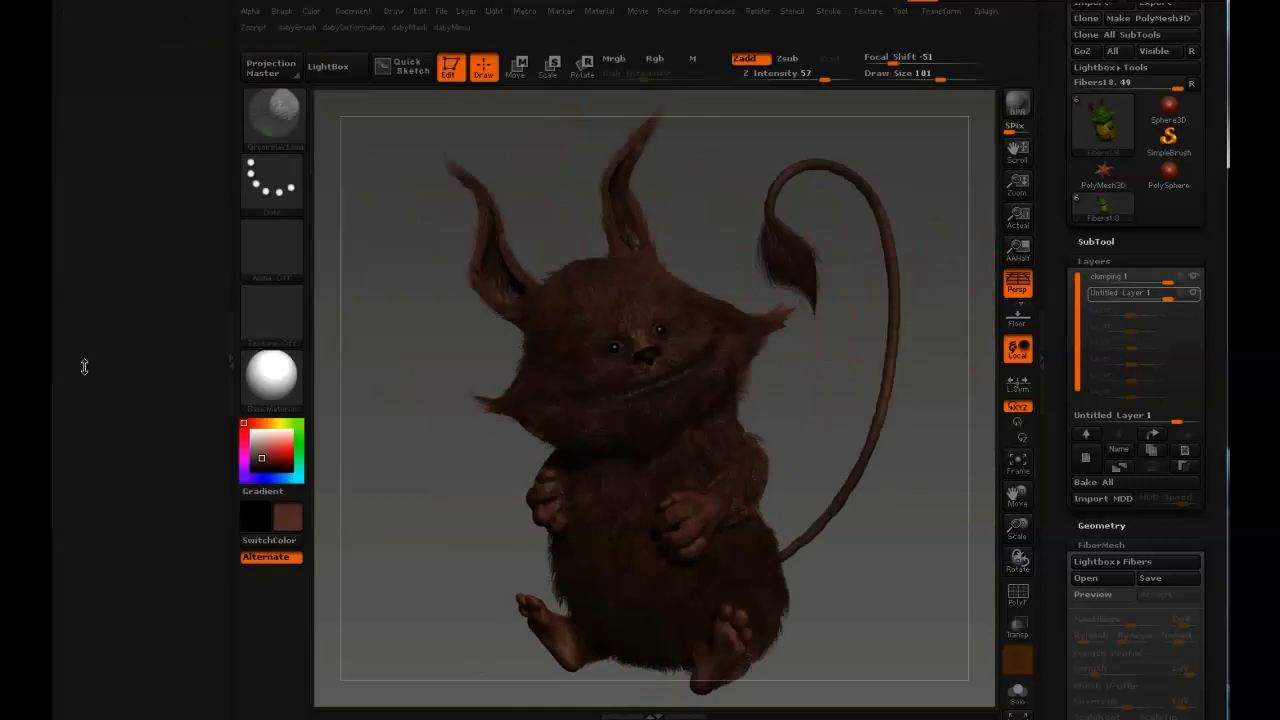
{"action": "left_click", "coordinate": [604, 13]}
{"action": "left_click_drag", "start_coordinate": [595, 33], "coordinate": [128, 124]}
{"action": "left_click_drag", "start_coordinate": [53, 231], "coordinate": [59, 342]}
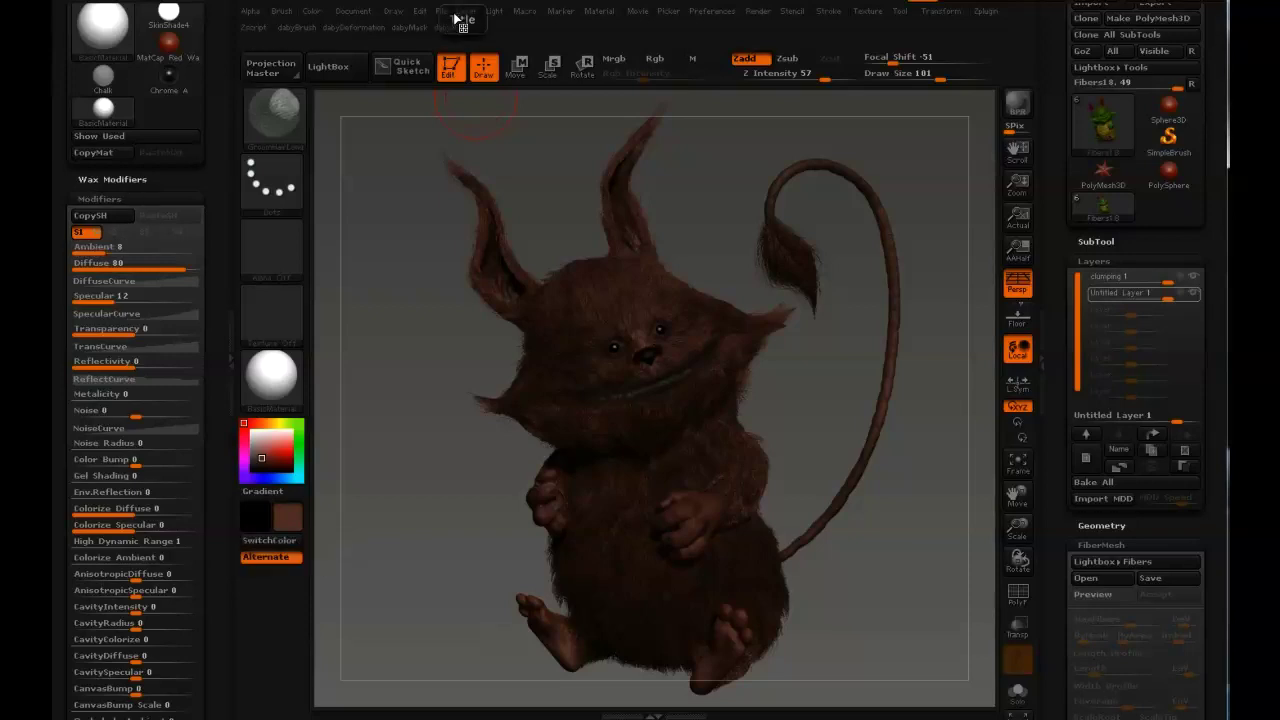
{"action": "left_click", "coordinate": [494, 12]}
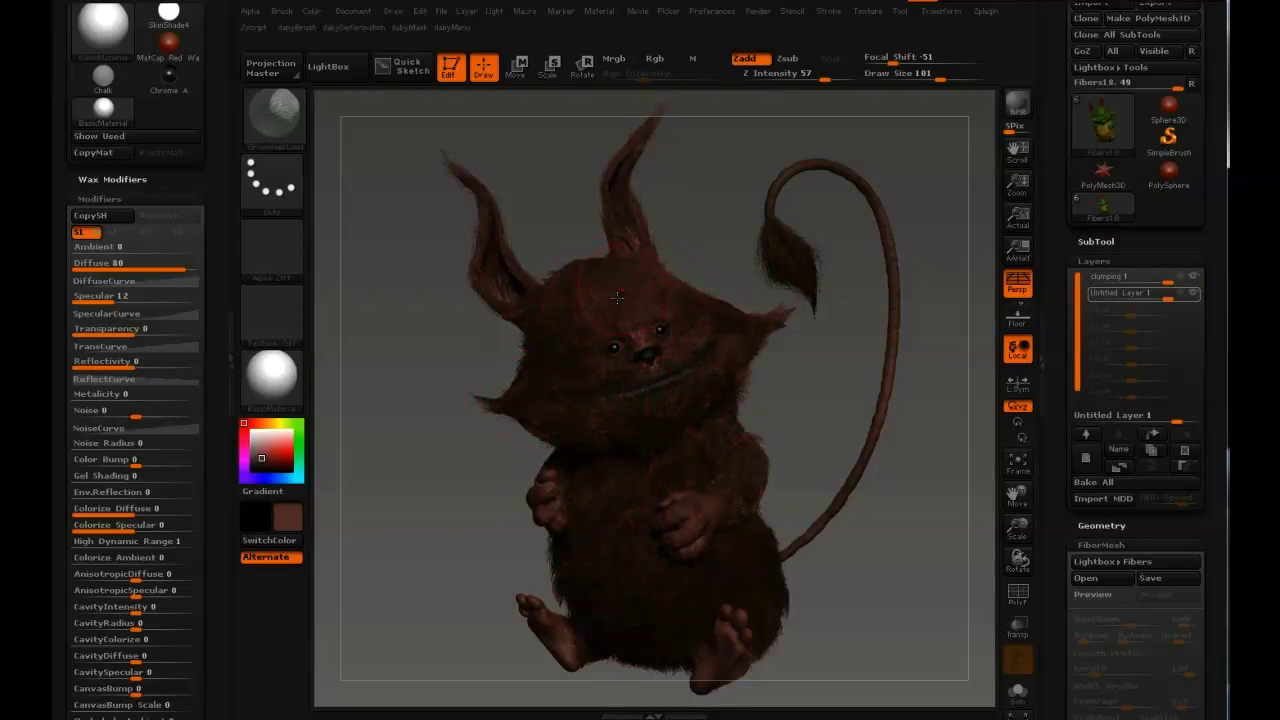
Set the draw size to 48, then reduce the BasicMaterial's Diffuse and raise its Specular to 56
{"action": "type", "text": "s48"}
{"action": "key", "text": "Return"}
{"action": "left_click_drag", "start_coordinate": [186, 263], "coordinate": [162, 296]}
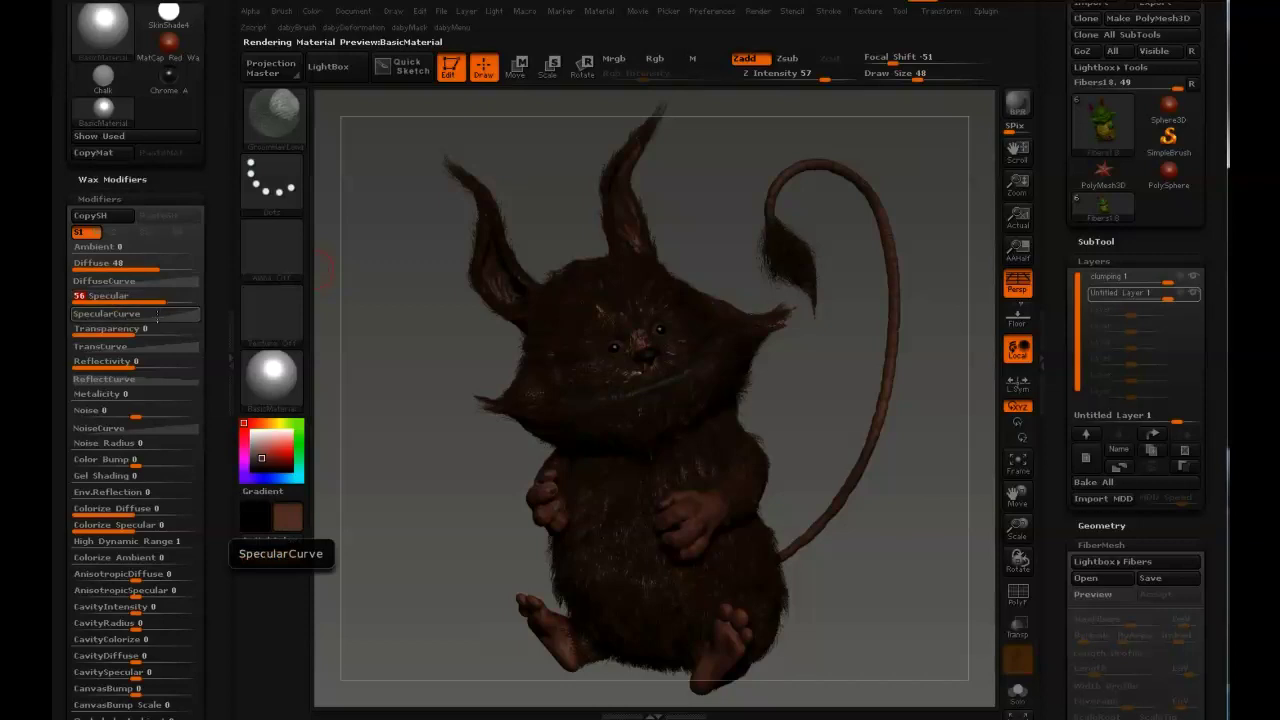
Adjust the material's specular curve, set Specular to 60 and render a preview
{"action": "left_click", "coordinate": [158, 314]}
{"action": "left_click_drag", "start_coordinate": [182, 368], "coordinate": [160, 368]}
{"action": "left_click", "coordinate": [168, 297]}
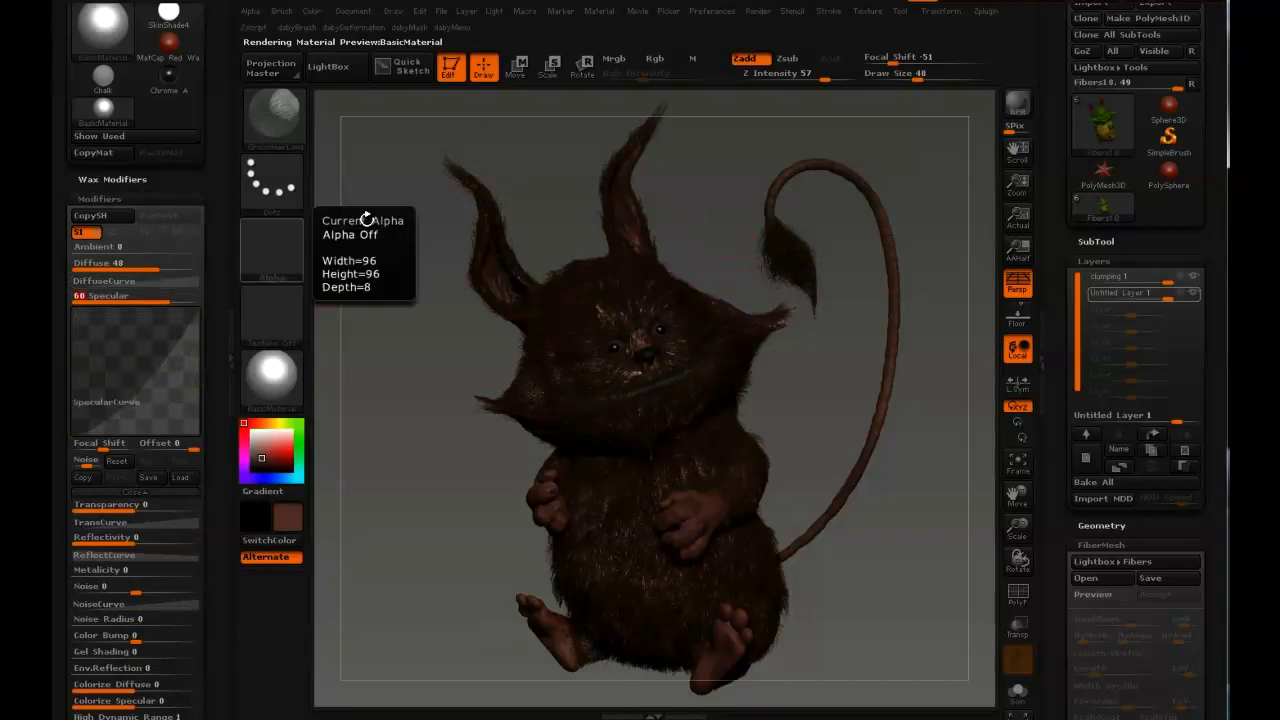
{"action": "key", "text": "shift+r"}
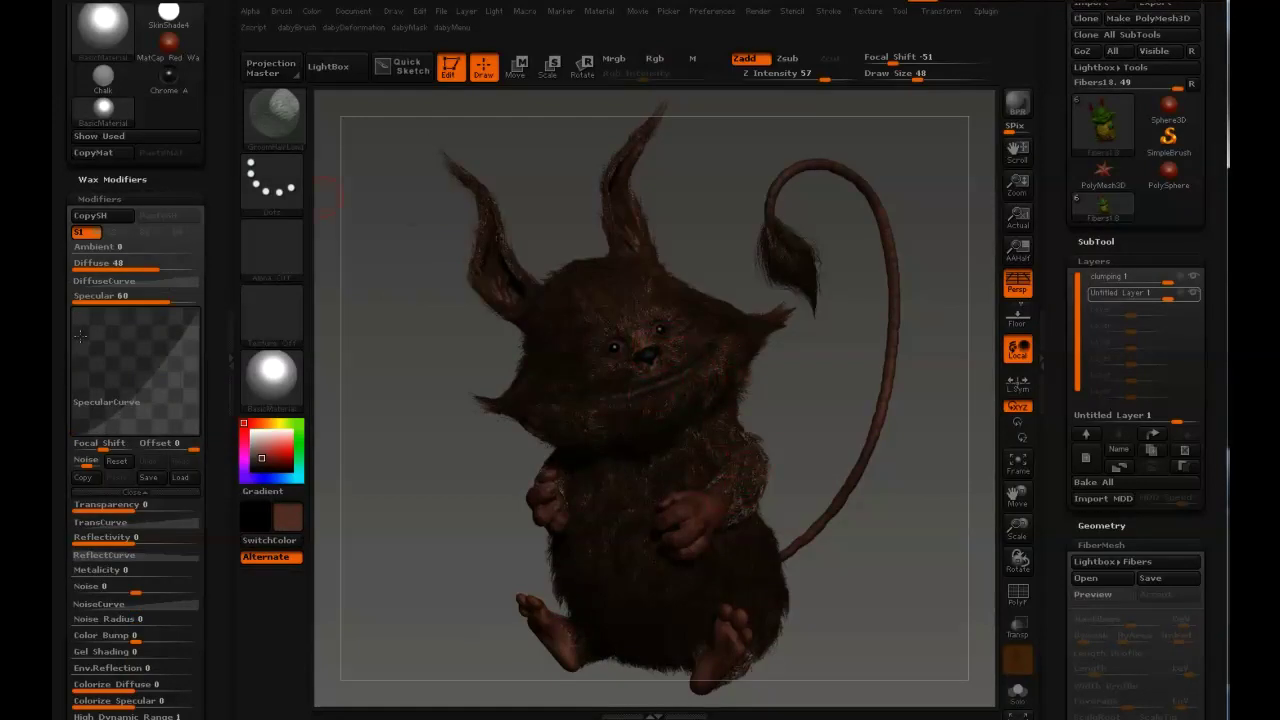
Set the material's Metalicity to 100 and render the creature again
{"action": "left_click_drag", "start_coordinate": [60, 337], "coordinate": [64, 289]}
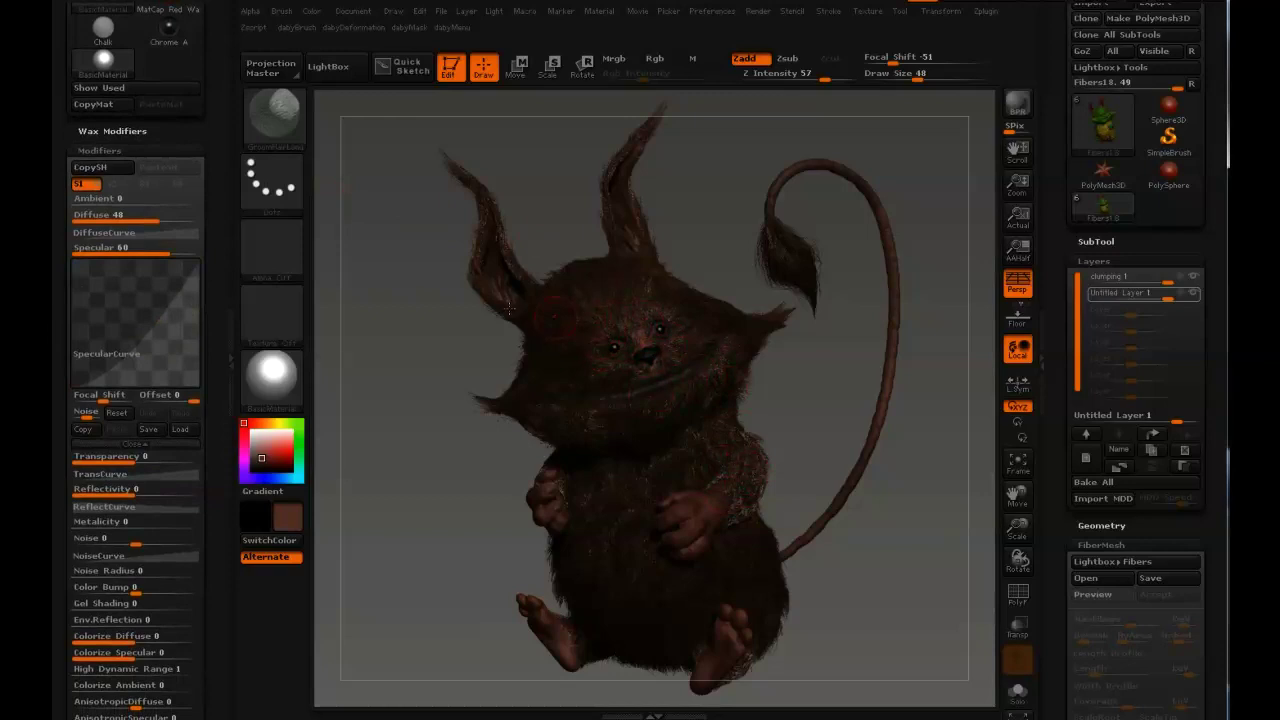
{"action": "left_click_drag", "start_coordinate": [56, 429], "coordinate": [54, 347]}
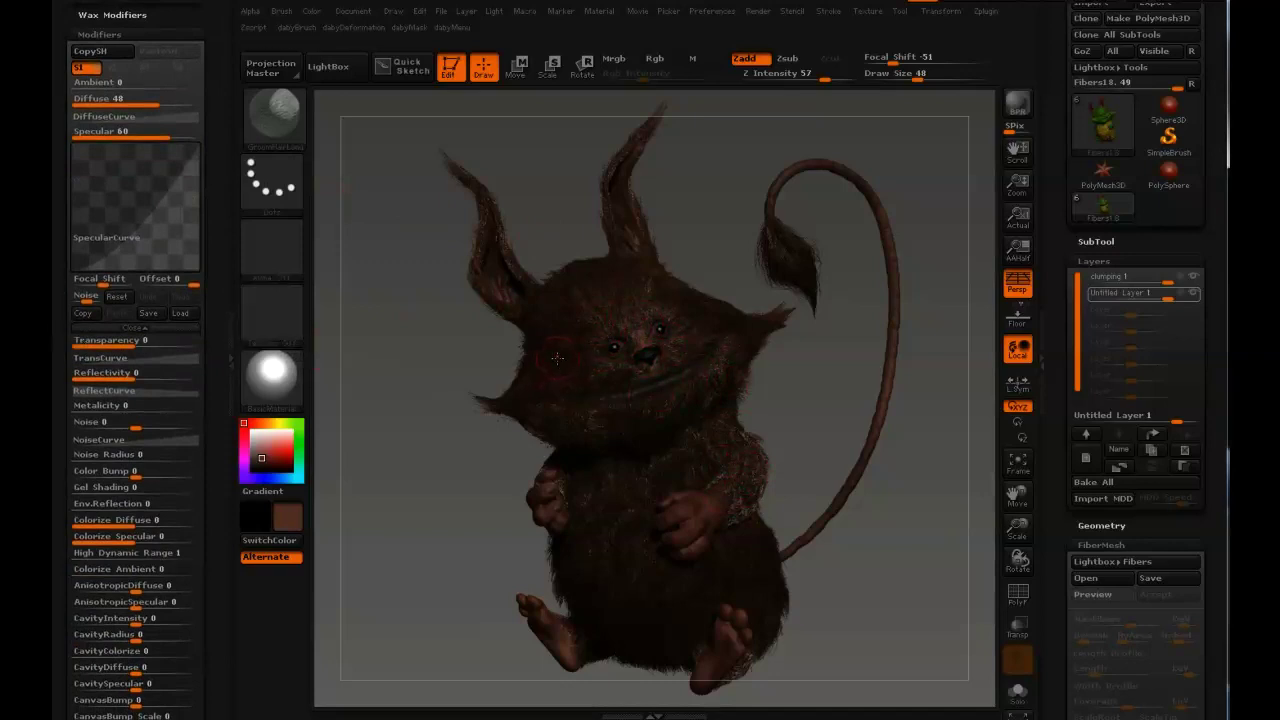
{"action": "left_click_drag", "start_coordinate": [58, 395], "coordinate": [62, 302]}
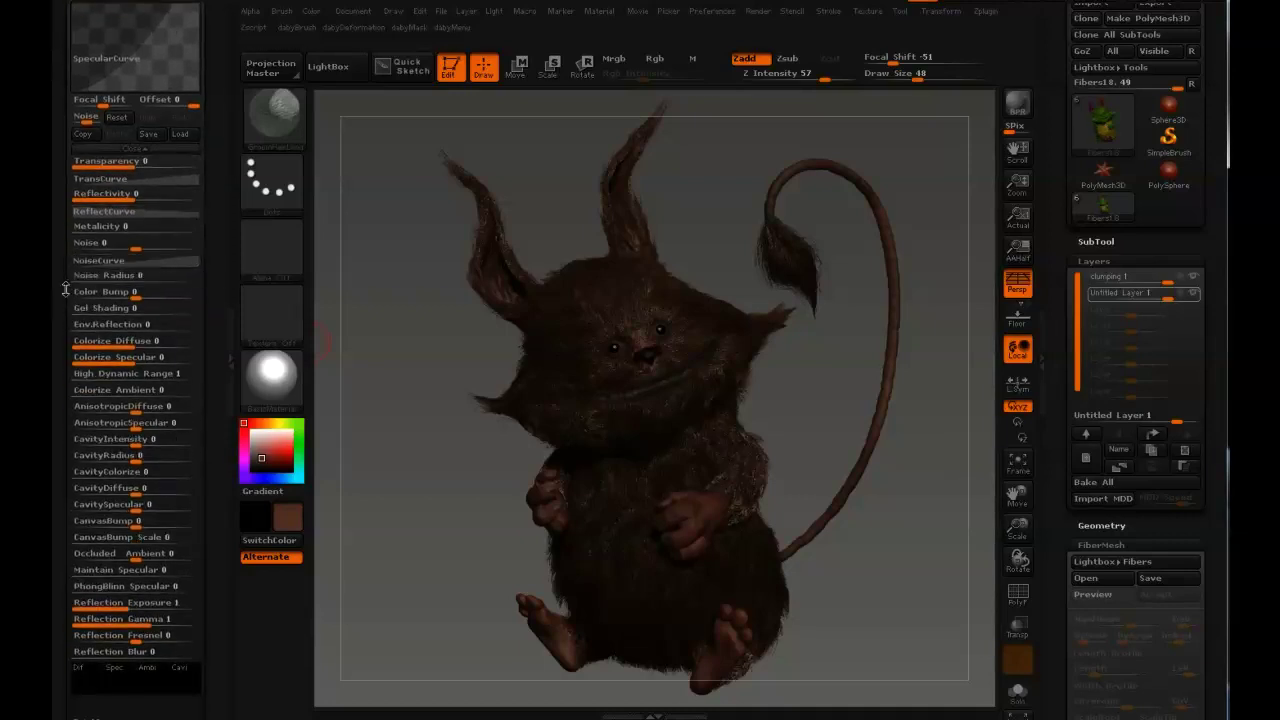
{"action": "left_click_drag", "start_coordinate": [64, 300], "coordinate": [64, 274]}
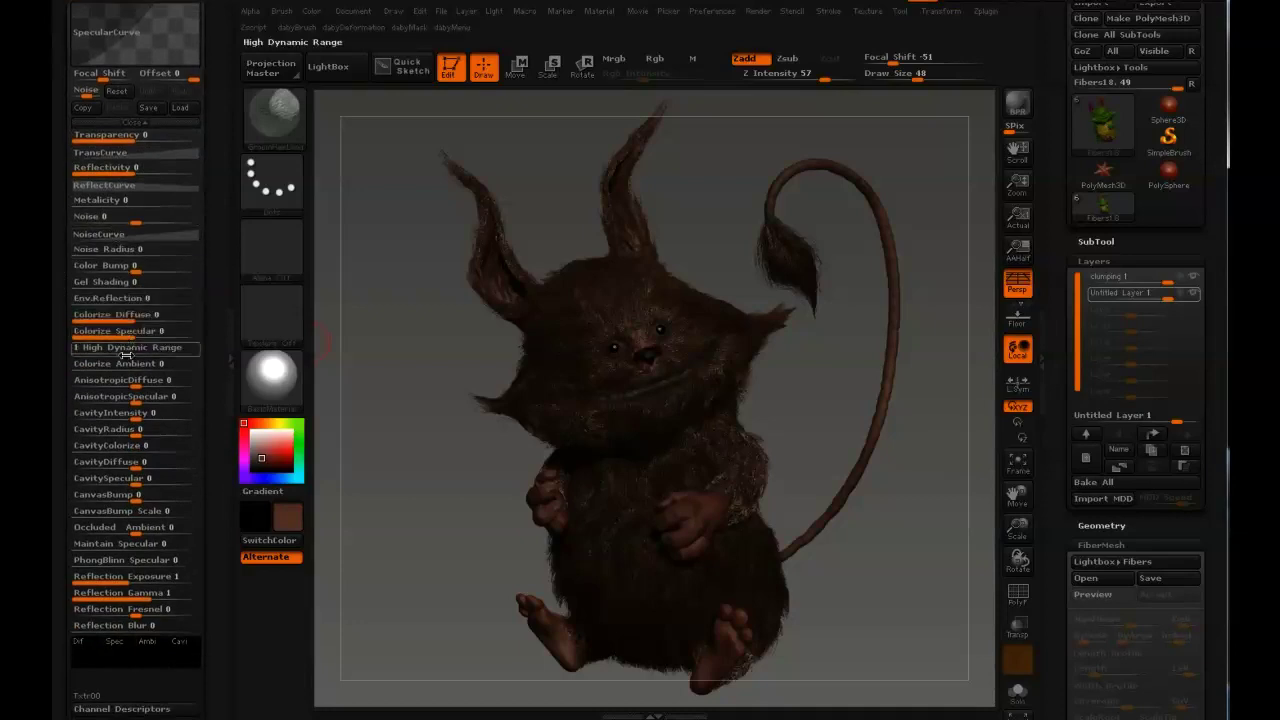
{"action": "left_click_drag", "start_coordinate": [108, 200], "coordinate": [200, 201]}
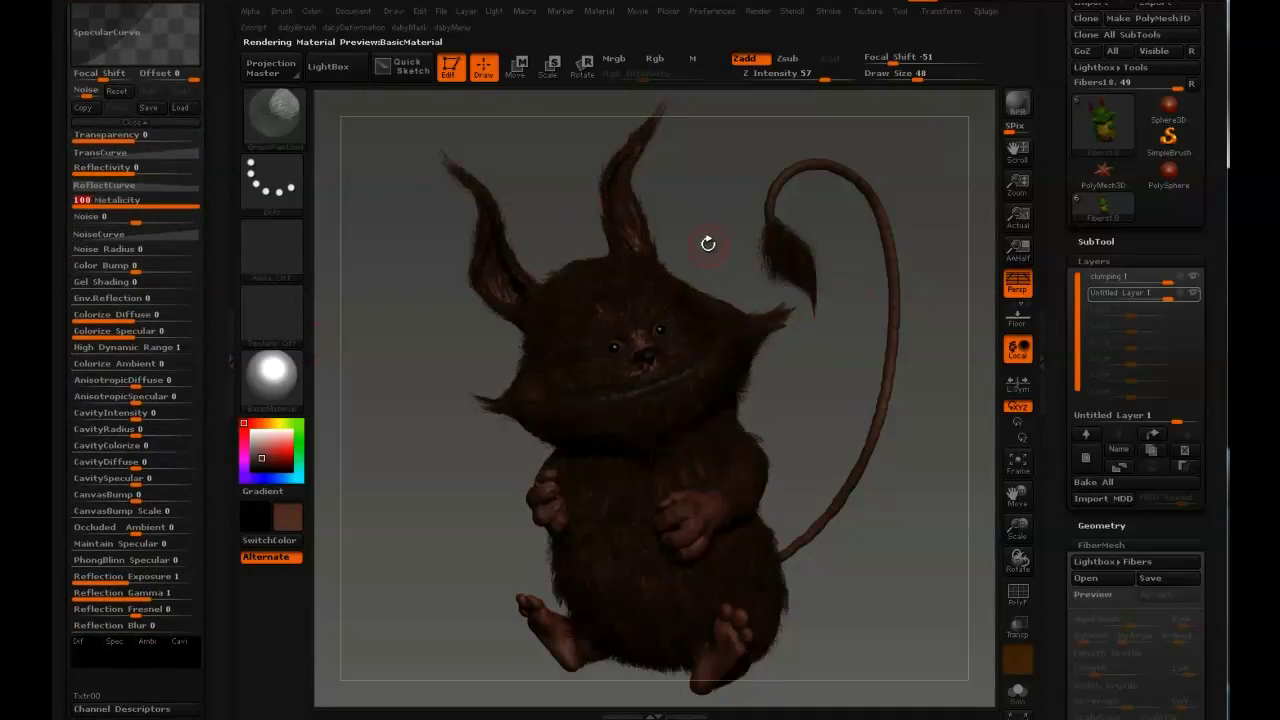
{"action": "key", "text": "shift+r"}
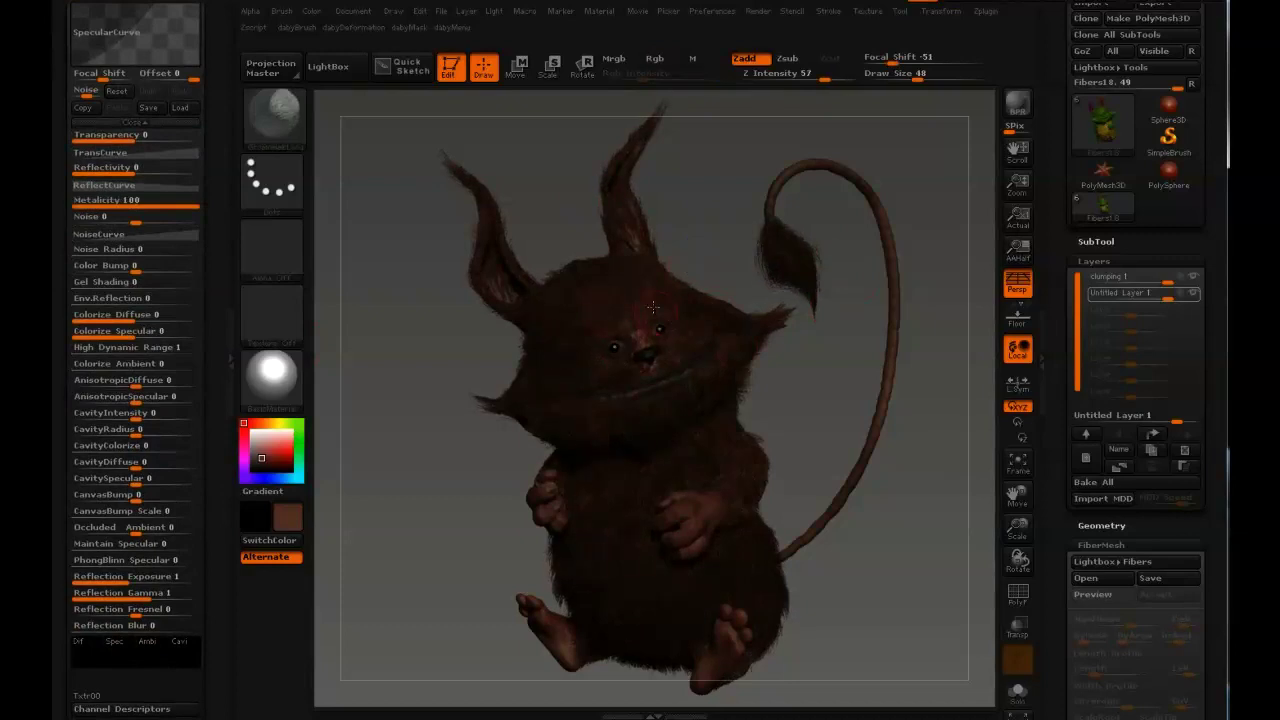
Raise the material's Specular to 80, set the fibers' BPR root anisotropy to -77 and render
{"action": "left_click_drag", "start_coordinate": [54, 251], "coordinate": [64, 321]}
{"action": "left_click_drag", "start_coordinate": [166, 272], "coordinate": [182, 270]}
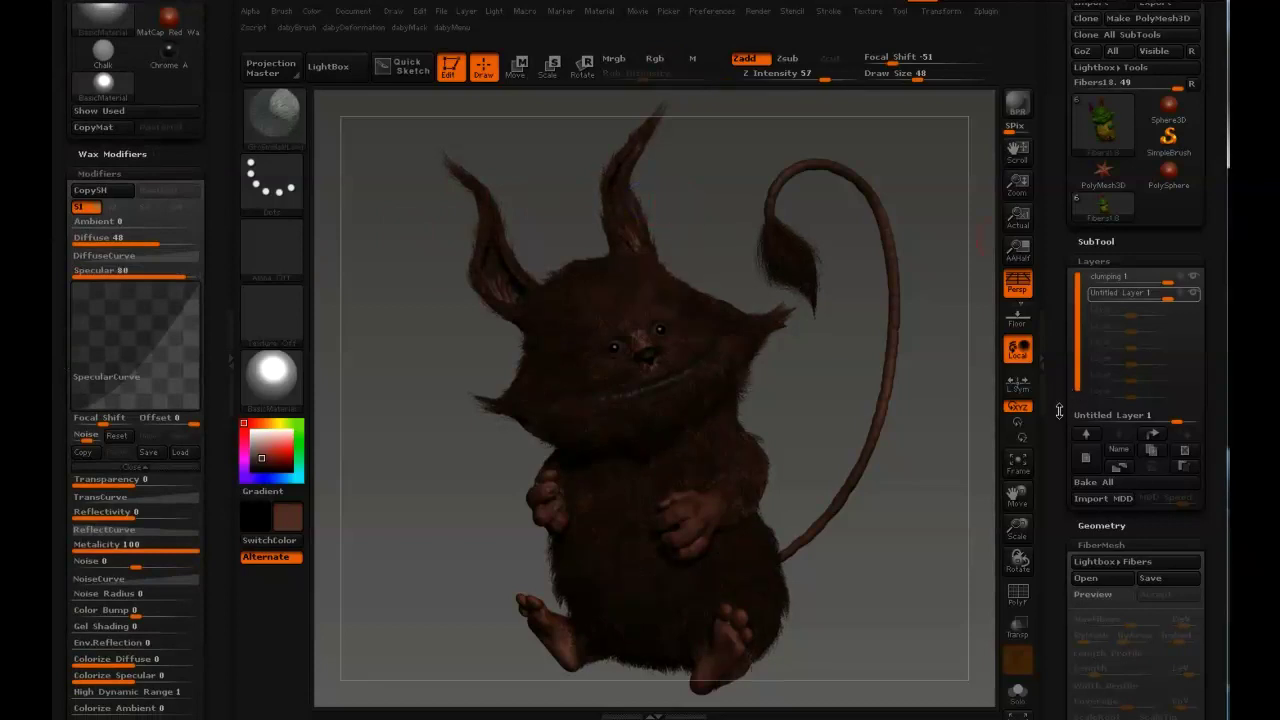
{"action": "left_click_drag", "start_coordinate": [1060, 434], "coordinate": [1085, 256]}
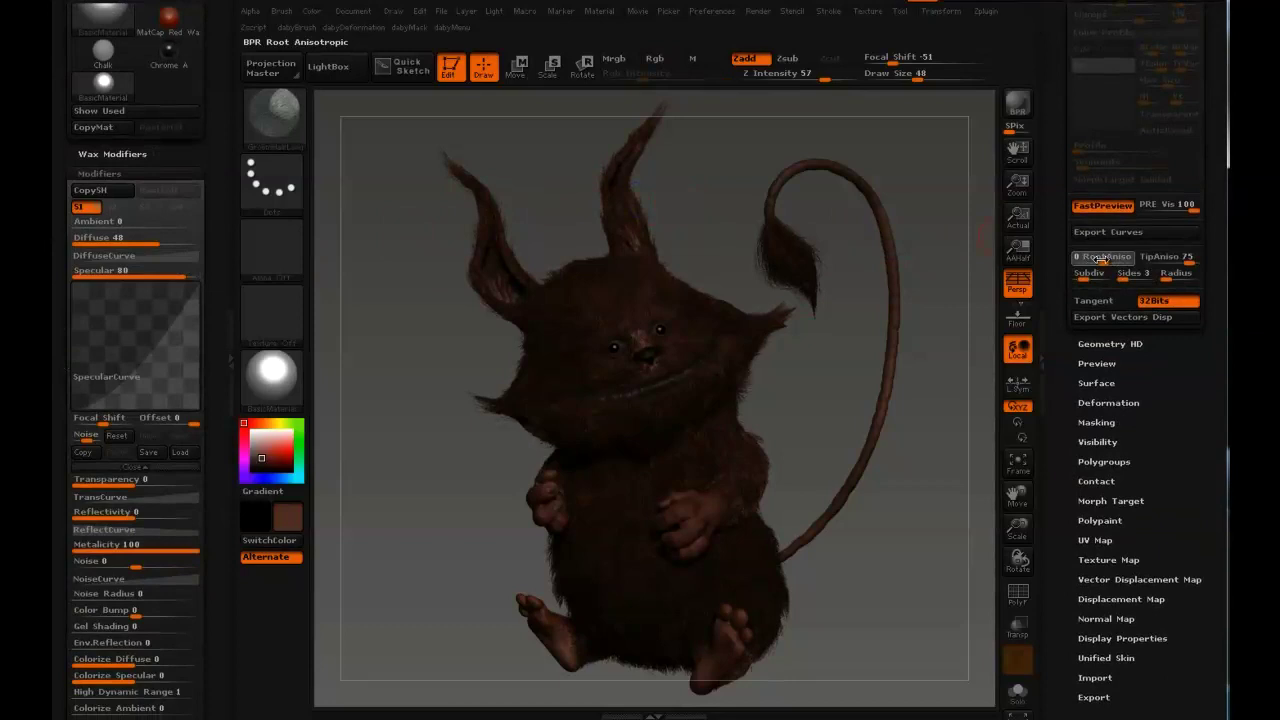
{"action": "left_click_drag", "start_coordinate": [1100, 258], "coordinate": [1097, 258]}
{"action": "left_click_drag", "start_coordinate": [1080, 258], "coordinate": [937, 273]}
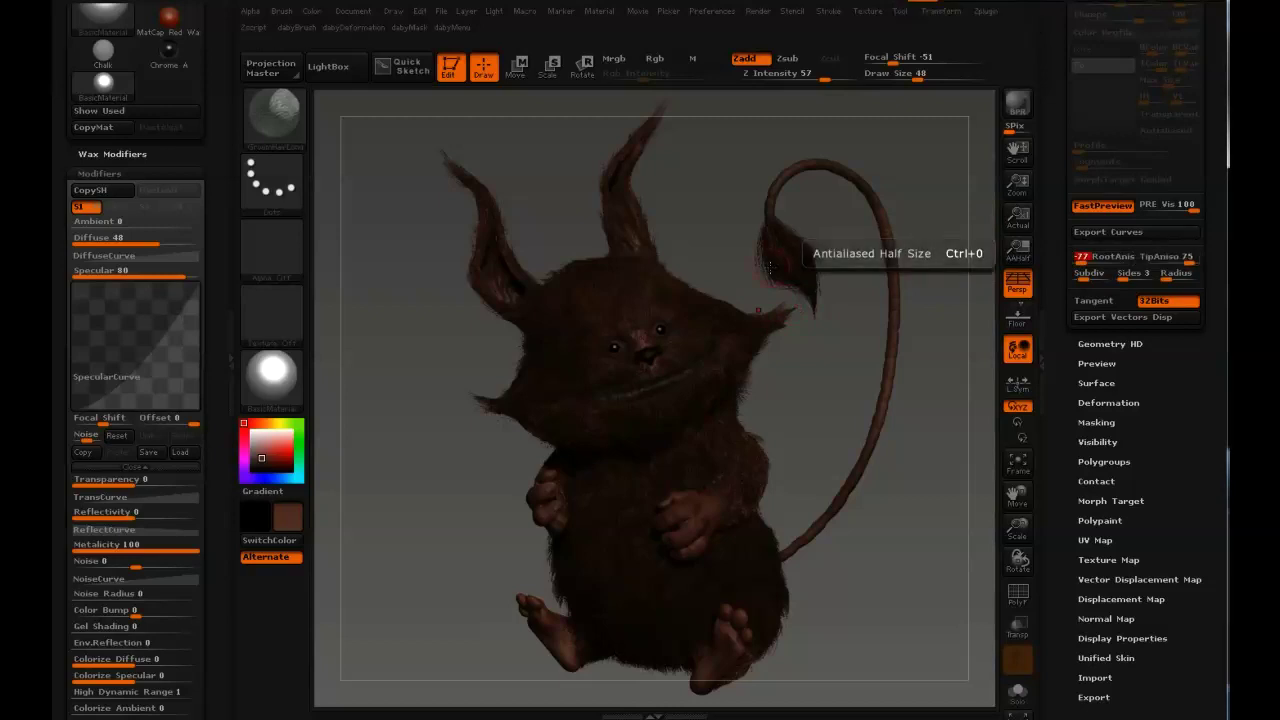
{"action": "key", "text": "shift+r"}
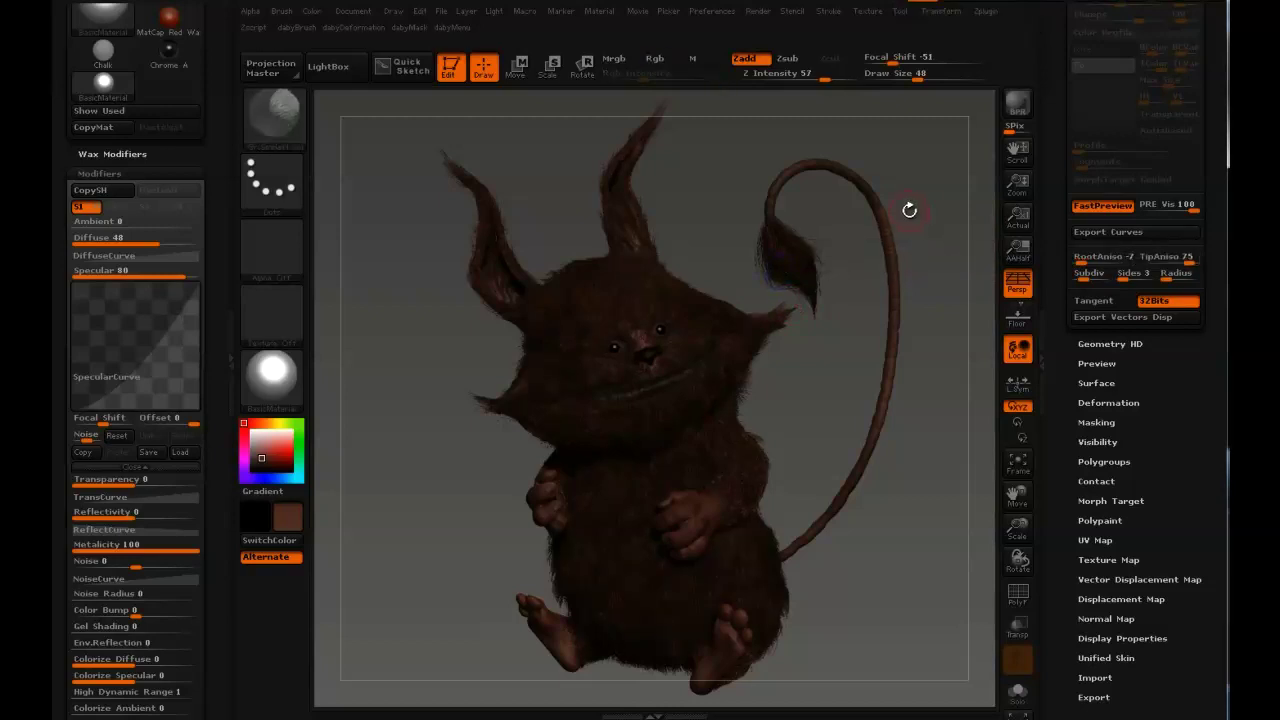
Change the fibers' BPR root anisotropy to -84 and render the result
{"action": "left_click", "coordinate": [1084, 258]}
{"action": "left_click", "coordinate": [1103, 259]}
{"action": "left_click_drag", "start_coordinate": [1124, 258], "coordinate": [1130, 257]}
{"action": "key", "text": "shift+r"}
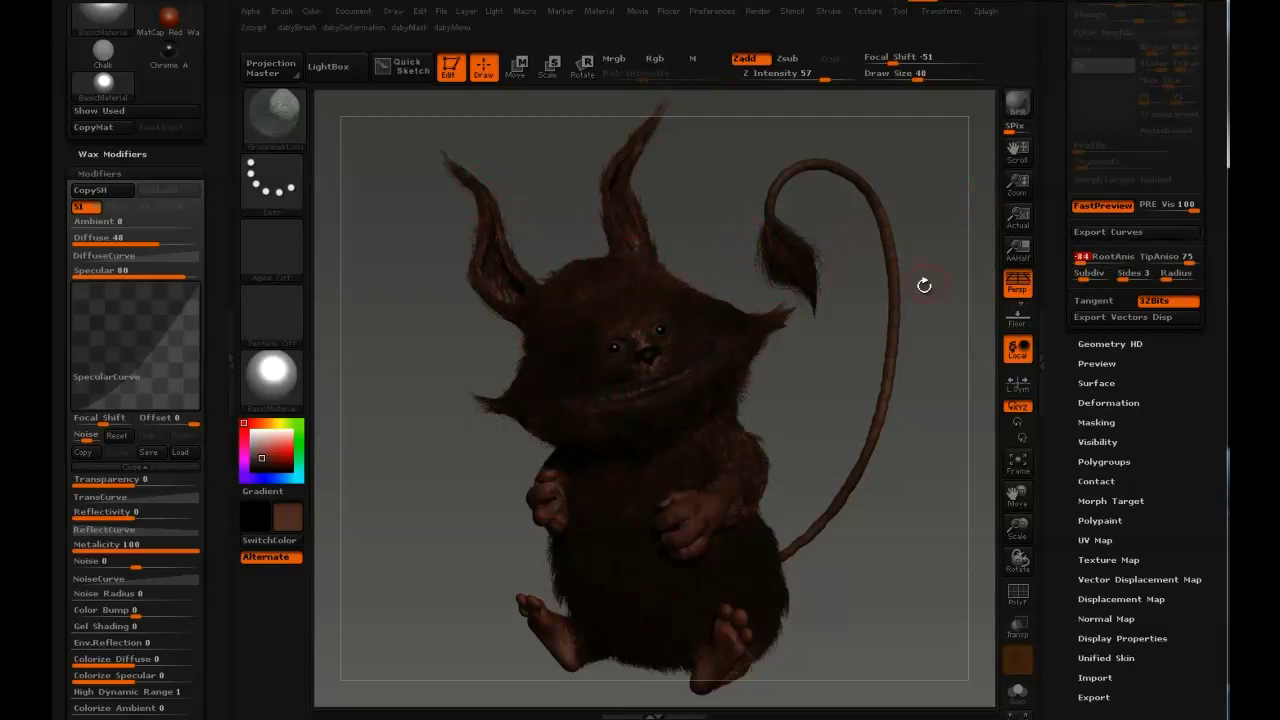
{"action": "key", "text": "shift+r"}
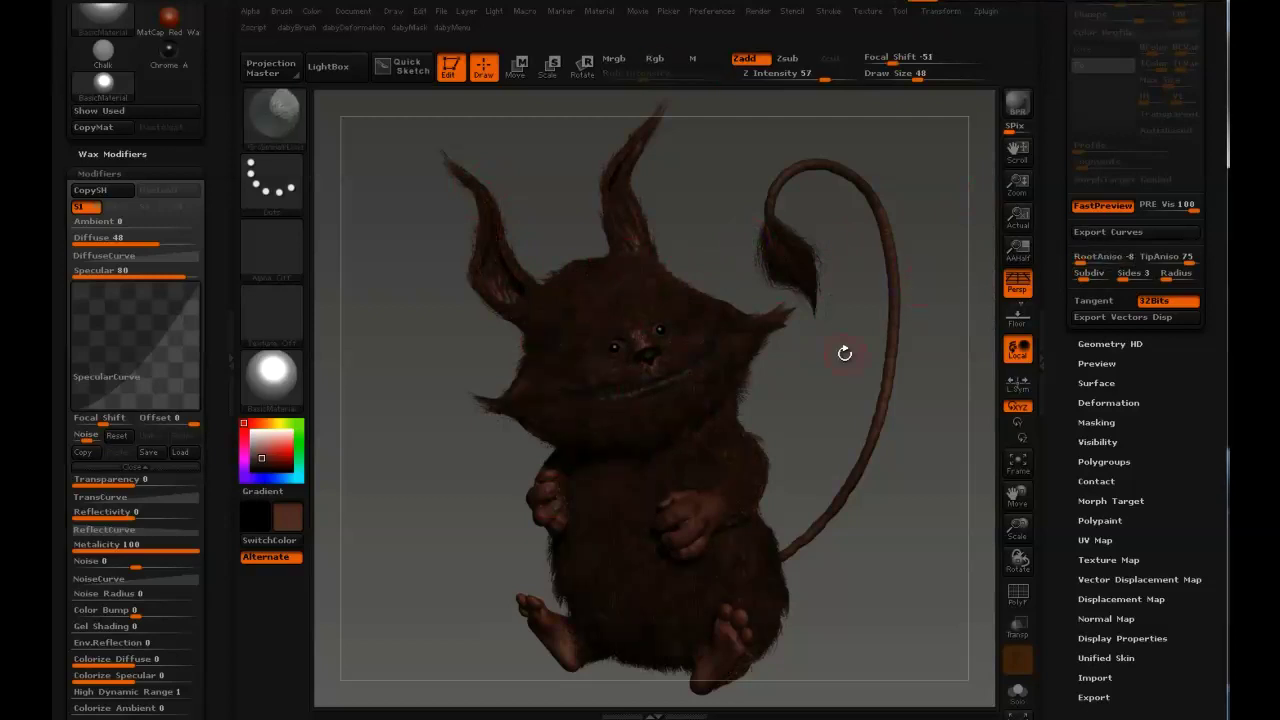
Turn the creature slightly and set the material's Diffuse to 58 after trying 30 in a render
{"action": "left_click_drag", "start_coordinate": [835, 274], "coordinate": [852, 240]}
{"action": "key", "text": "F10"}
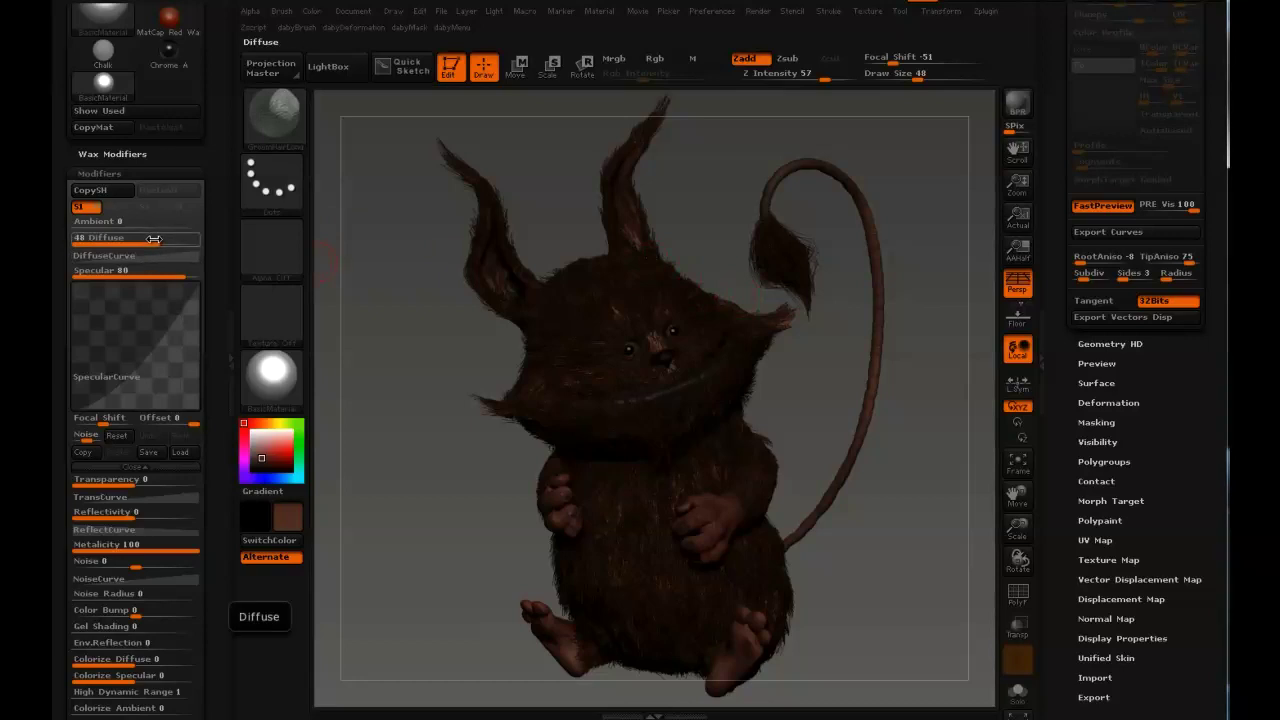
{"action": "left_click_drag", "start_coordinate": [148, 240], "coordinate": [130, 240]}
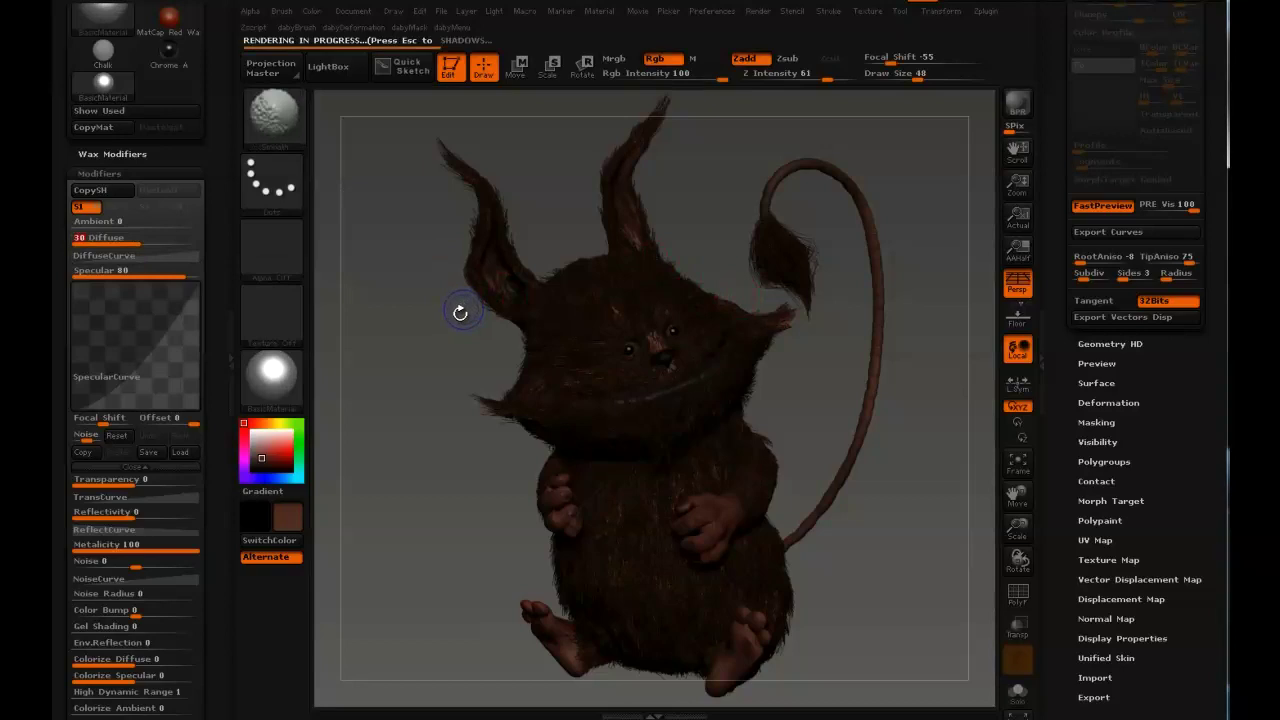
{"action": "left_click_drag", "start_coordinate": [141, 240], "coordinate": [170, 240]}
Bring the render settings into the side tray, set the BPR shadow GStrength to 0.8882 and render the creature from a new angle
{"action": "left_click_drag", "start_coordinate": [1055, 179], "coordinate": [866, 317]}
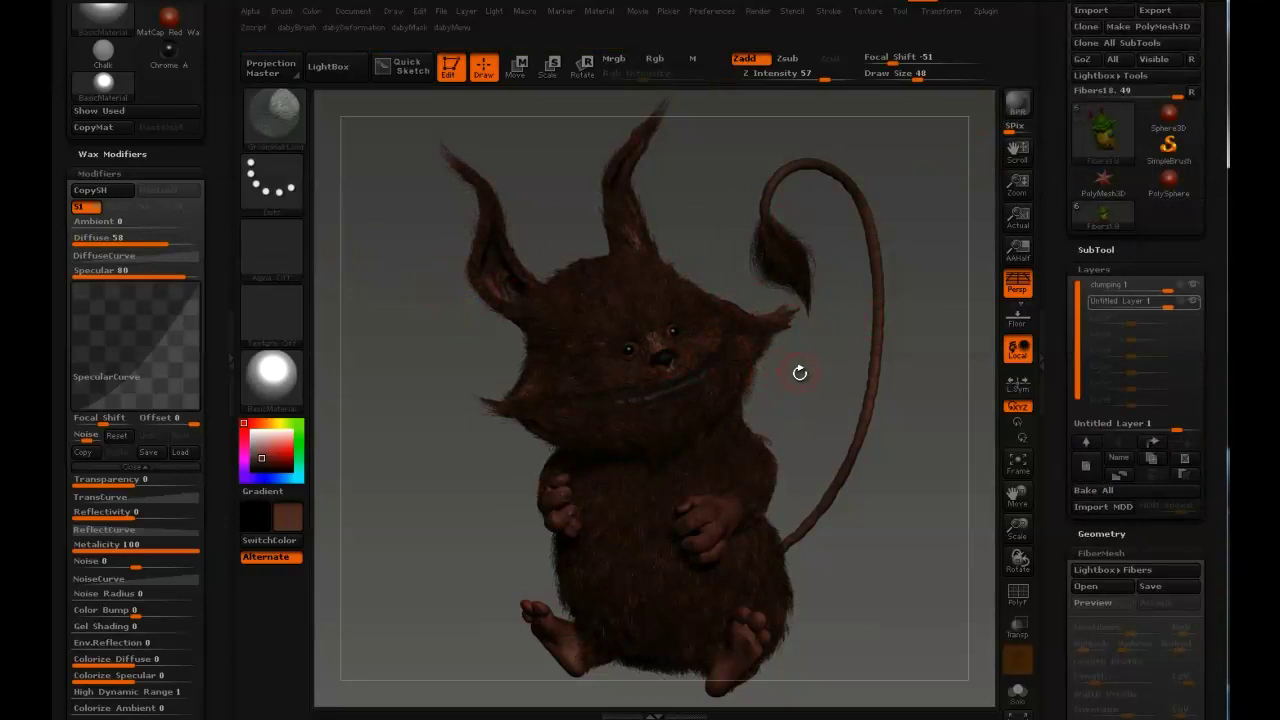
{"action": "left_click_drag", "start_coordinate": [814, 378], "coordinate": [844, 318]}
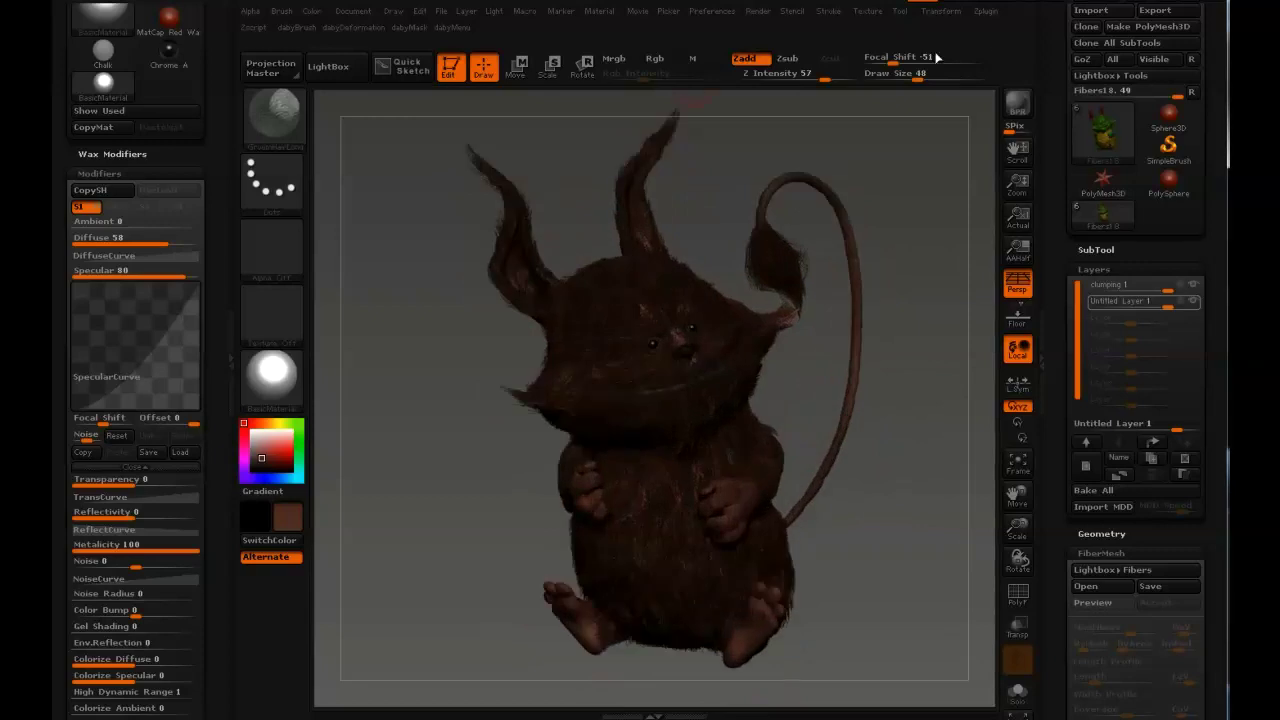
{"action": "left_click", "coordinate": [746, 12]}
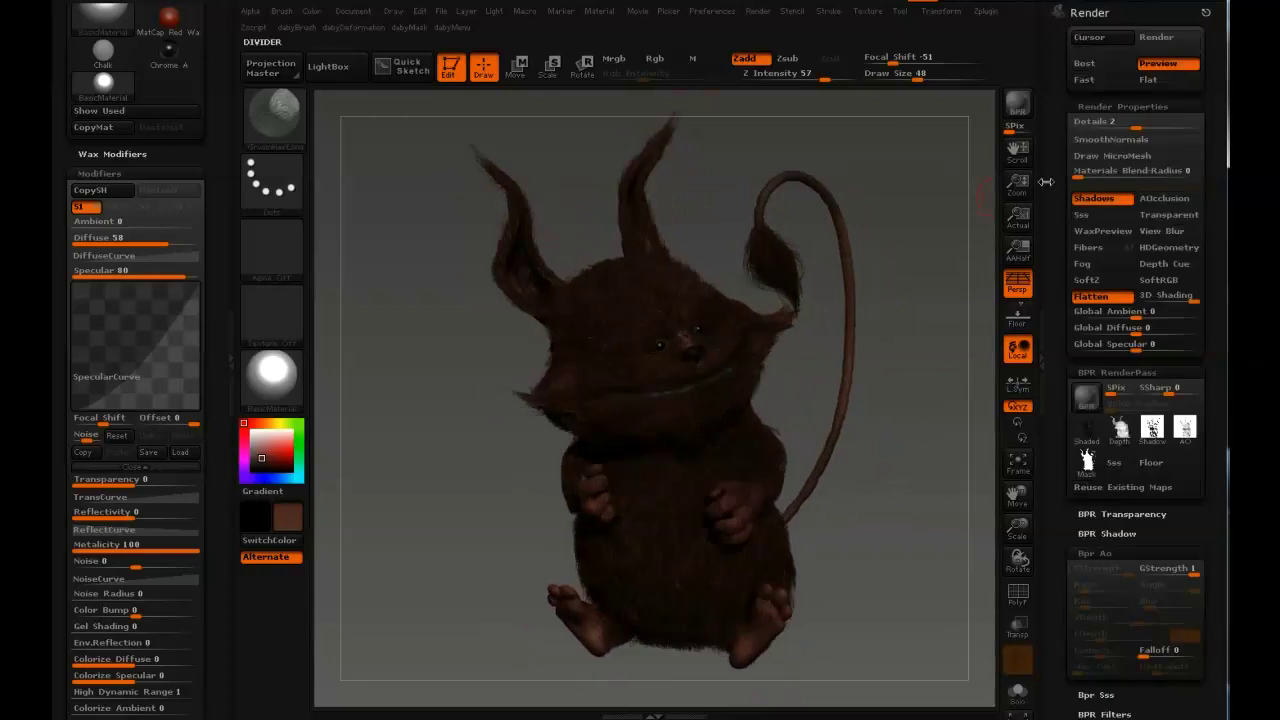
{"action": "left_click", "coordinate": [758, 12]}
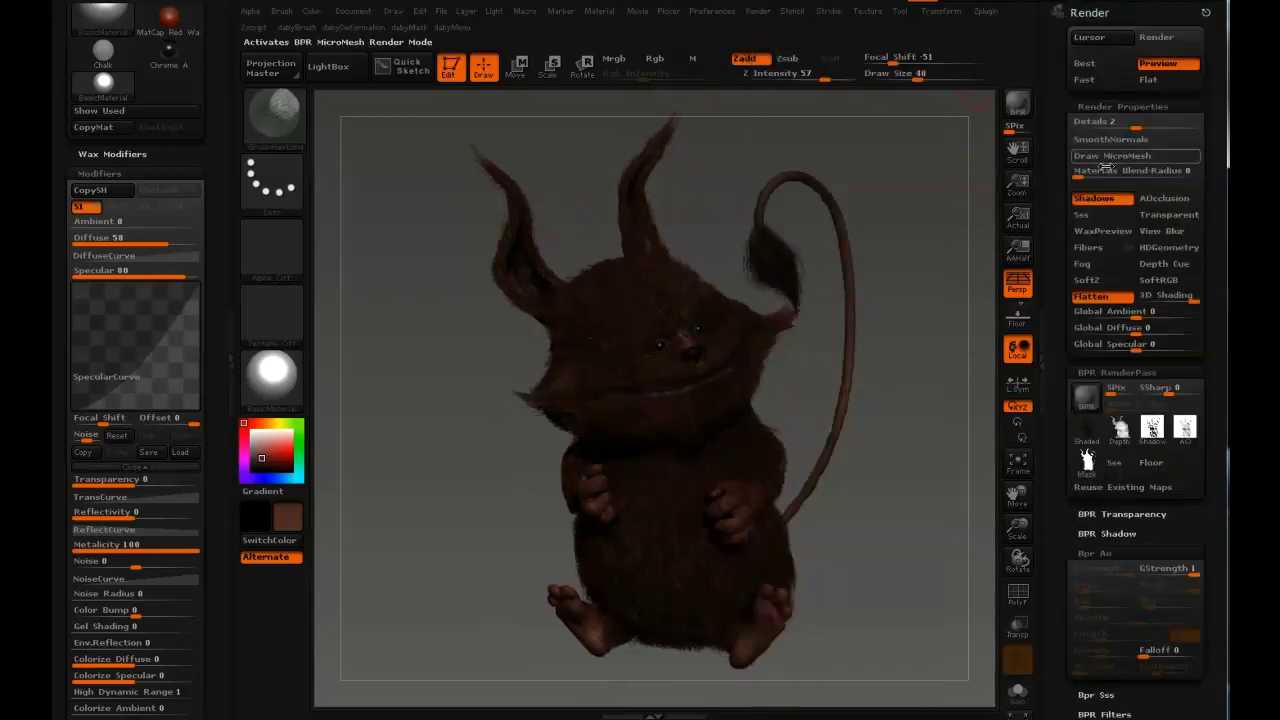
{"action": "left_click_drag", "start_coordinate": [1063, 247], "coordinate": [1059, 146]}
{"action": "left_click_drag", "start_coordinate": [1056, 297], "coordinate": [1060, 269]}
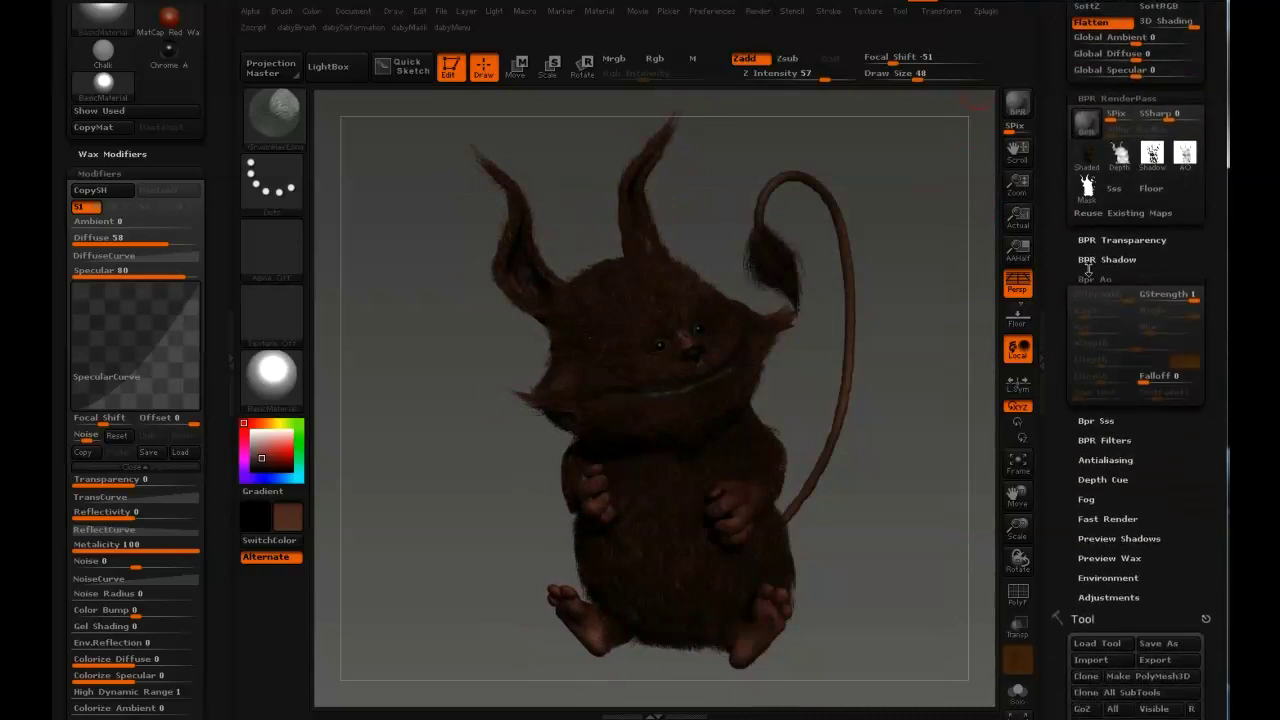
{"action": "left_click", "coordinate": [1106, 262]}
{"action": "left_click_drag", "start_coordinate": [1179, 280], "coordinate": [1188, 281]}
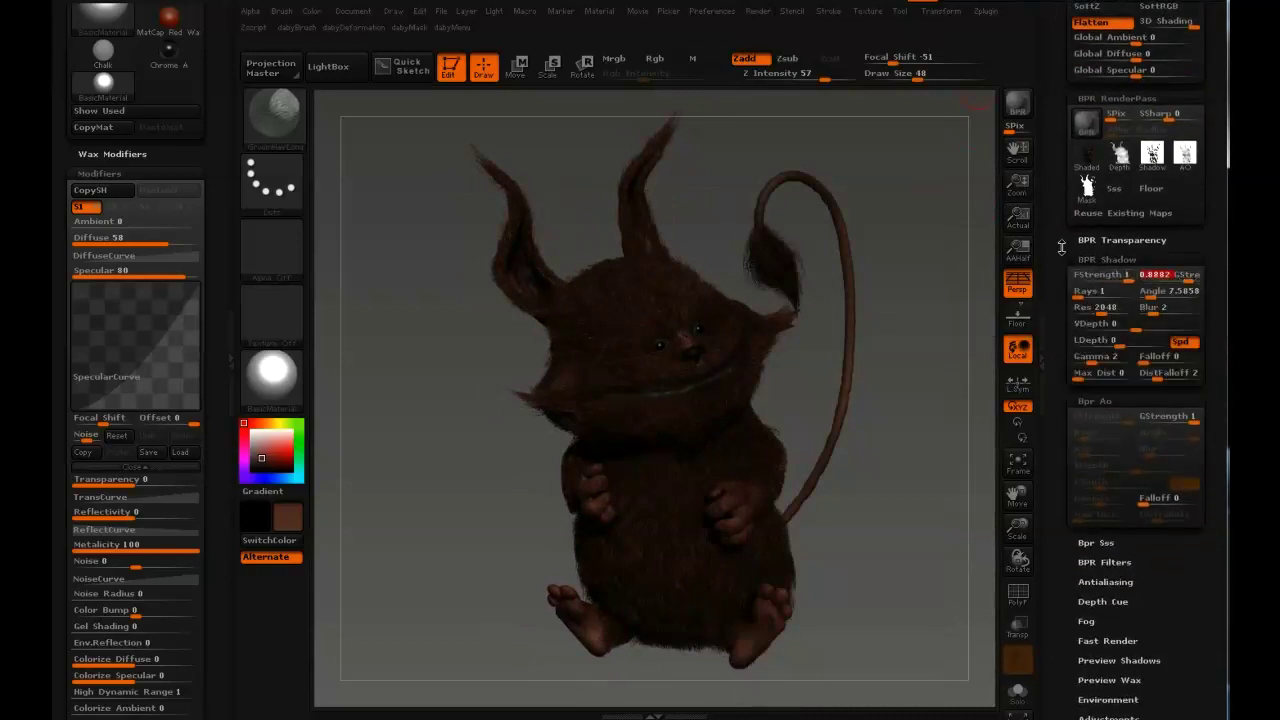
{"action": "key", "text": "shift"}
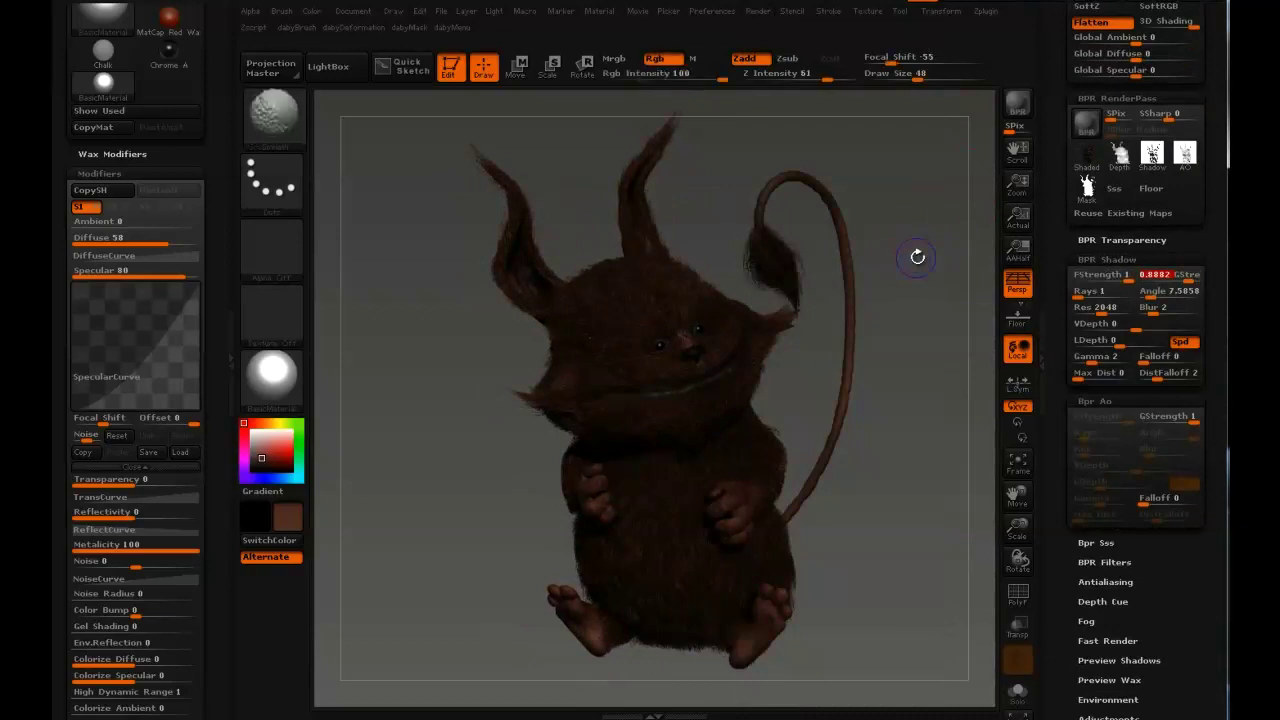
{"action": "key", "text": "shift+r"}
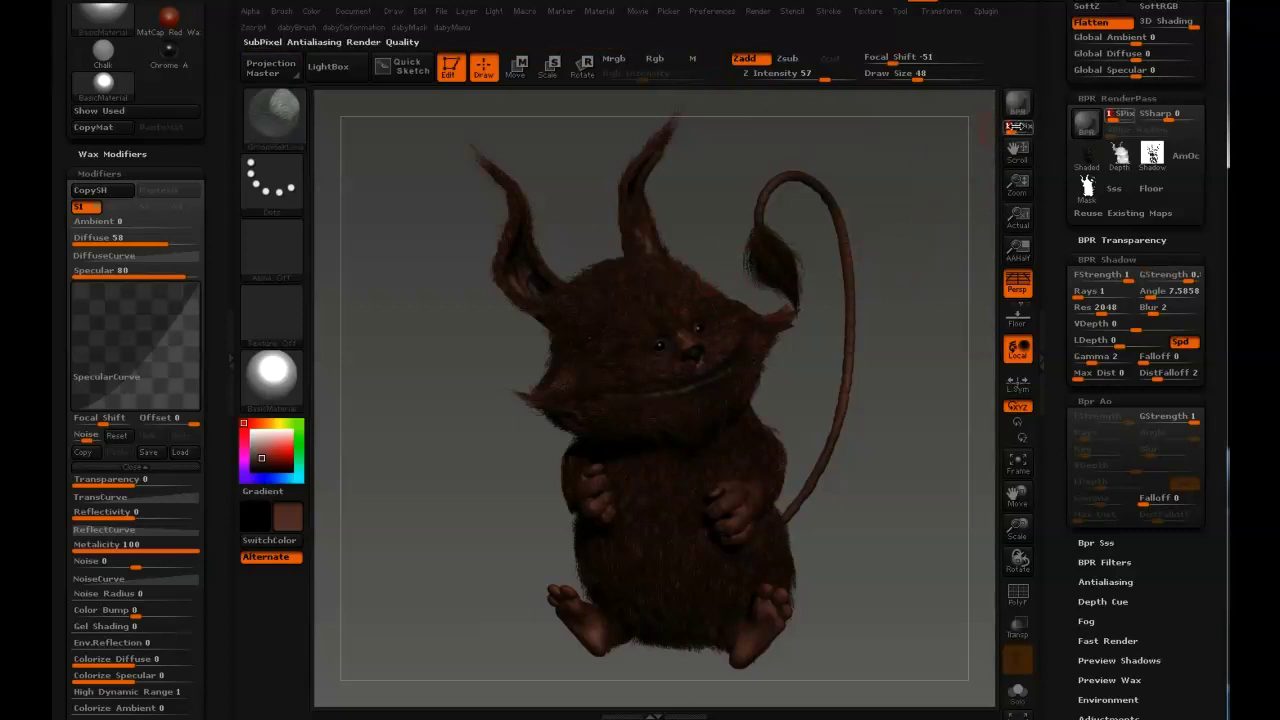
{"action": "key", "text": "shift+r"}
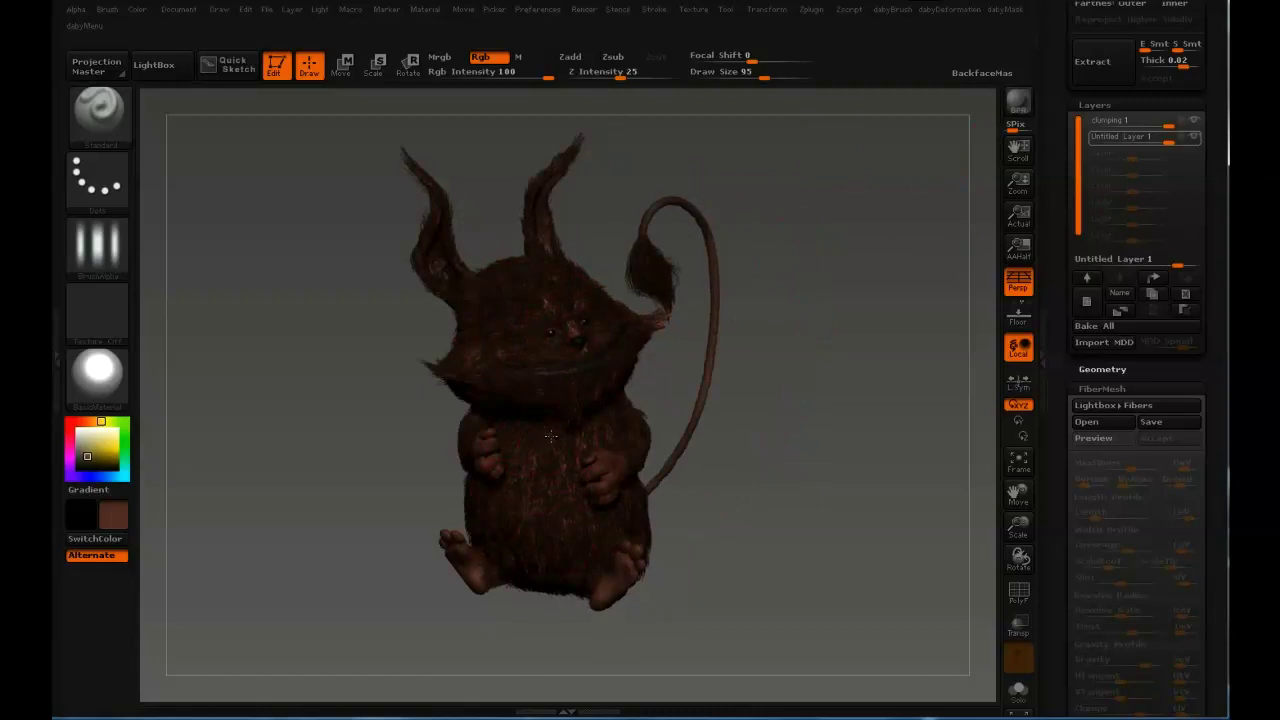
Turn the creature to a new angle and choose the GroomColorize brush
{"action": "left_click_drag", "start_coordinate": [855, 248], "coordinate": [693, 320]}
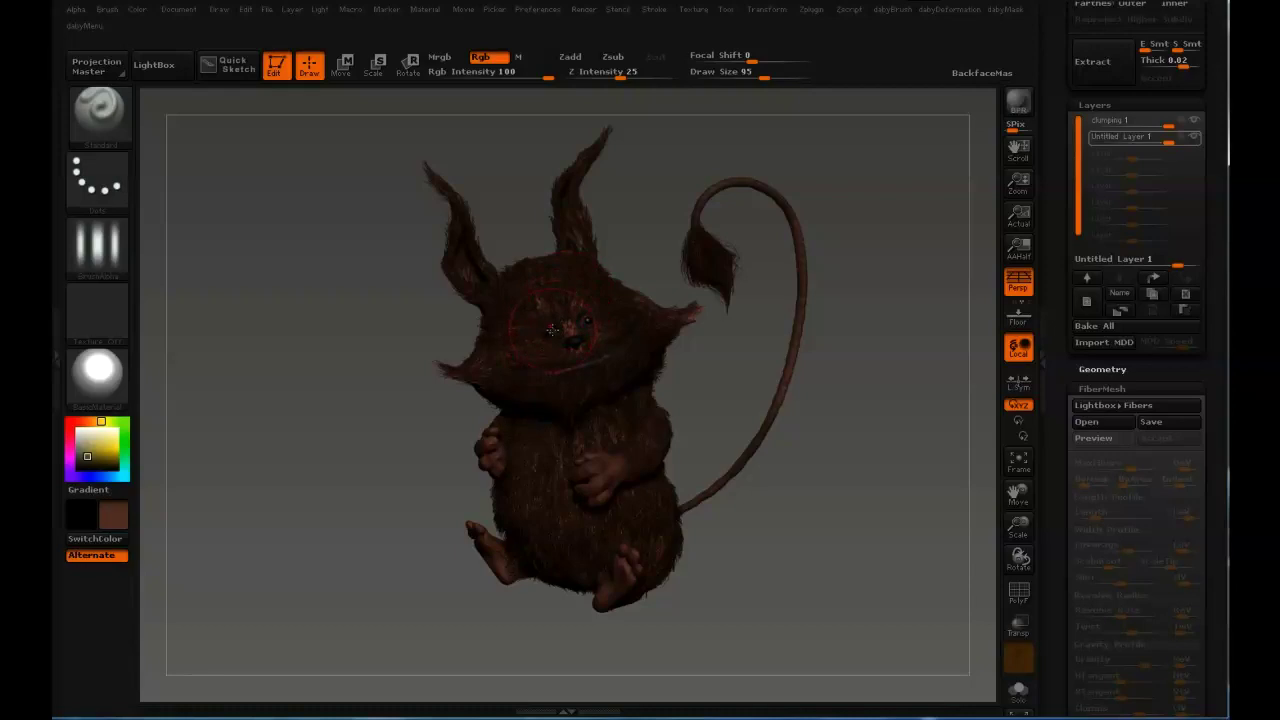
{"action": "key", "text": "b"}
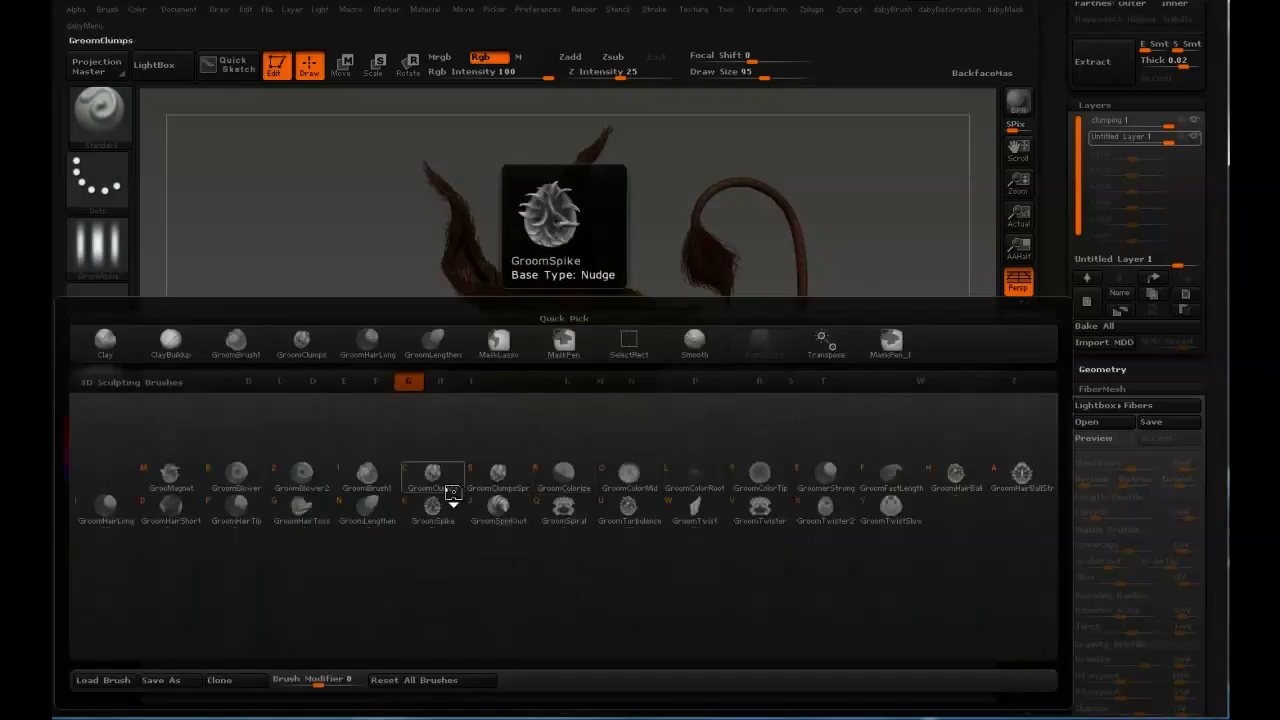
{"action": "left_click", "coordinate": [569, 482]}
{"action": "key", "text": "b"}
{"action": "left_click", "coordinate": [635, 453]}
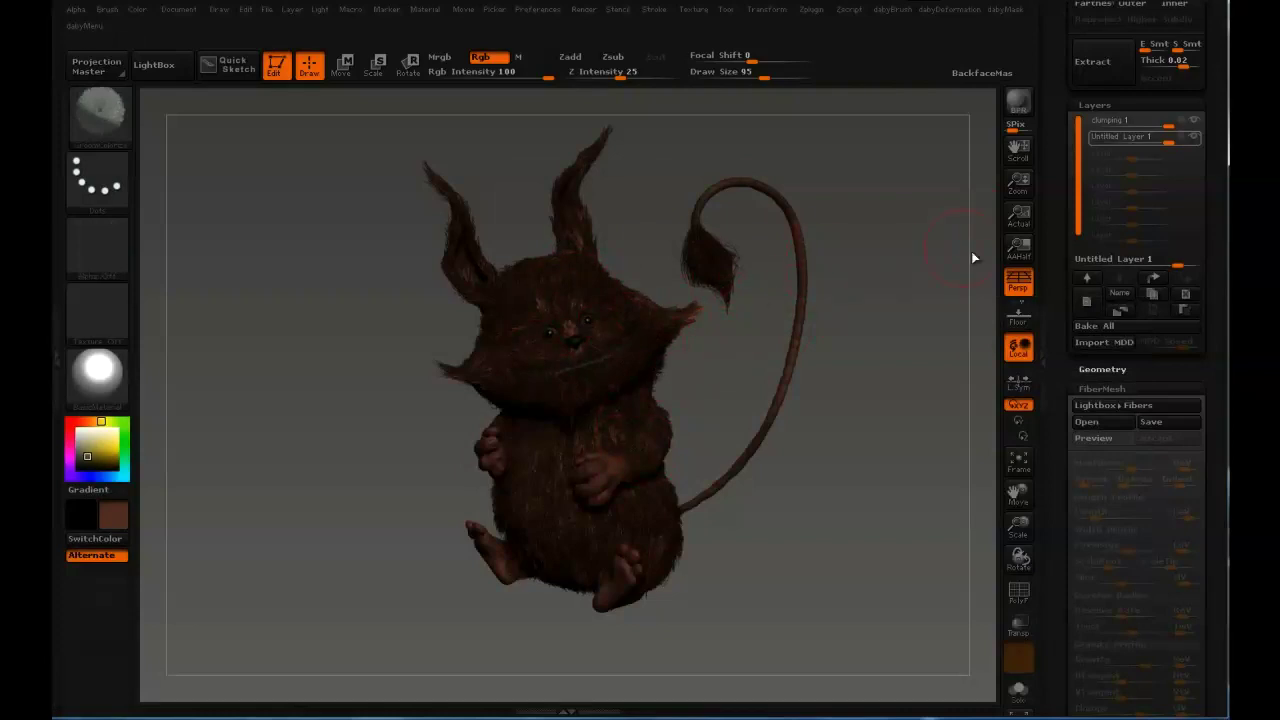
Add a new layer to the fibers, clear their mask and set the draw size to 110
{"action": "left_click", "coordinate": [1087, 306]}
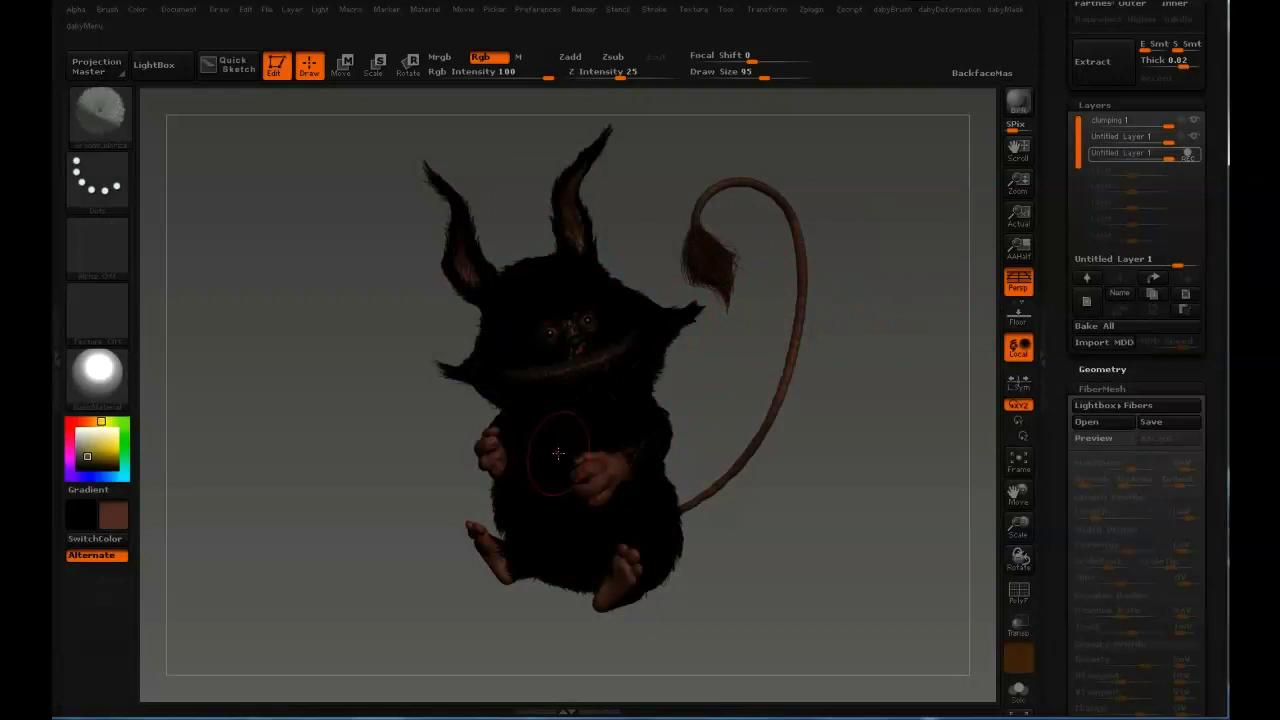
{"action": "key", "text": "ctrl"}
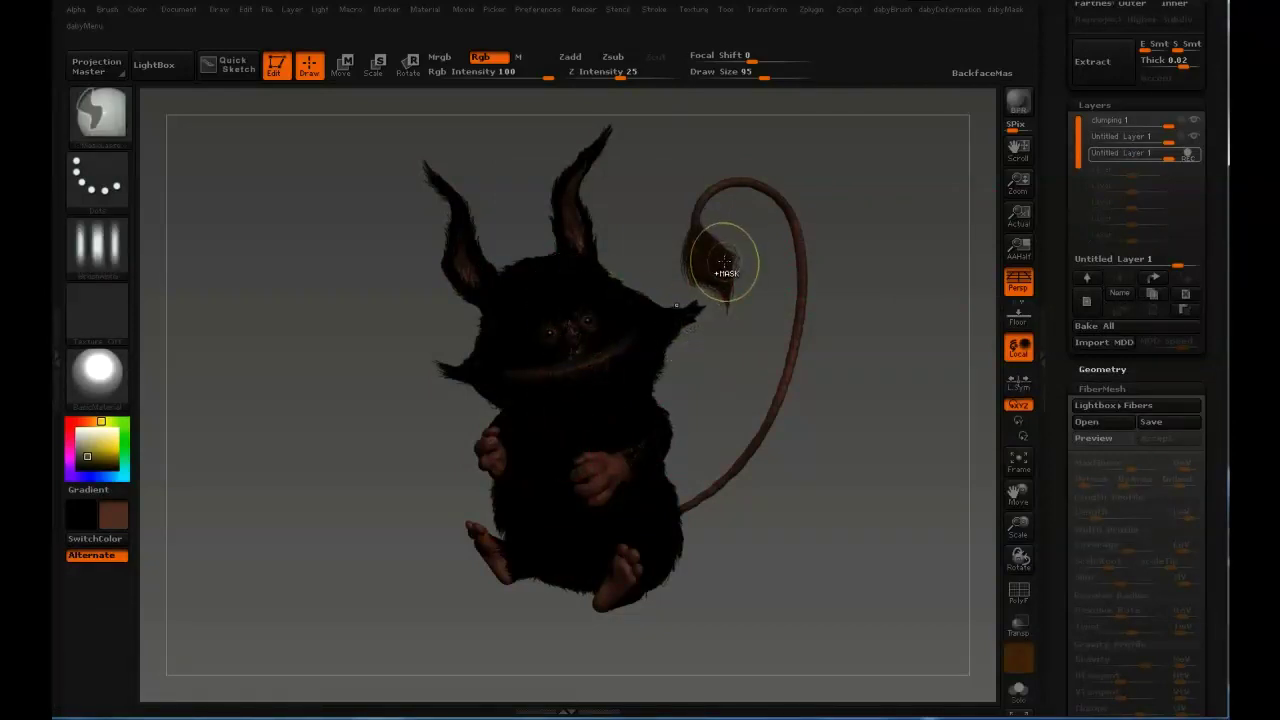
{"action": "key", "text": "ctrl+shift+a"}
{"action": "key", "text": "bracketright"}
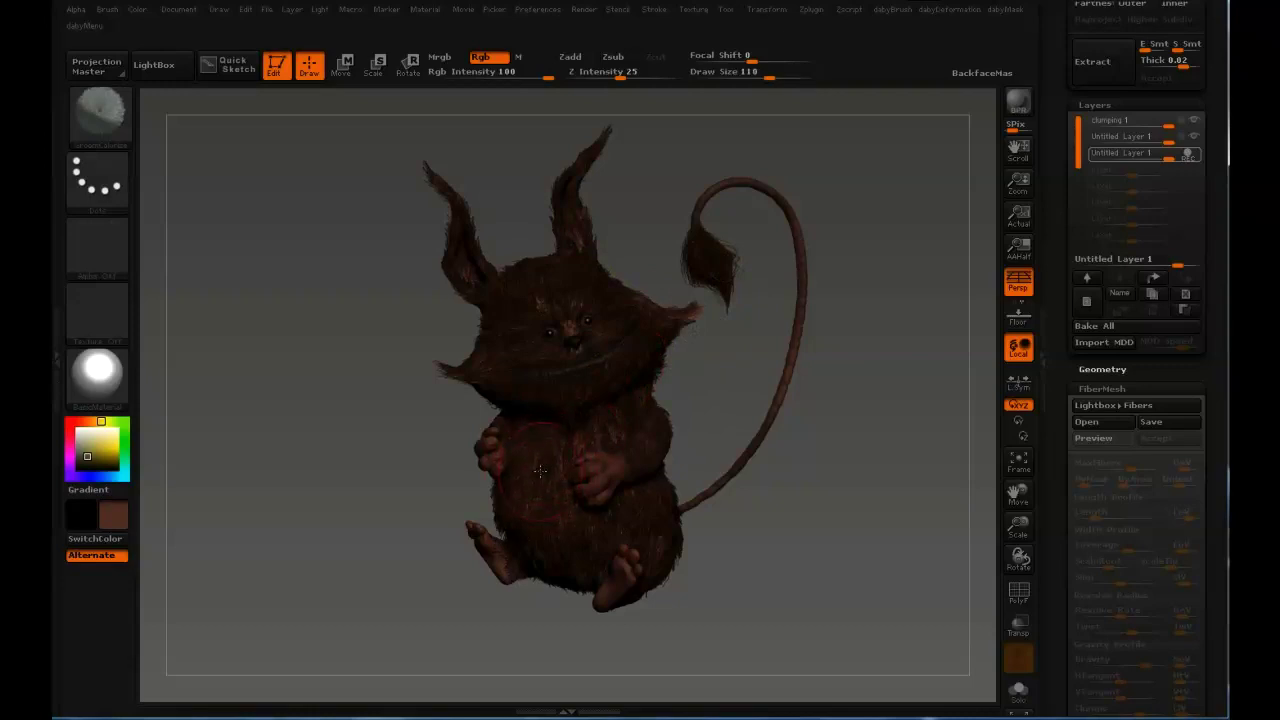
Colorize a patch of fur on the belly, switching the paint color to grey, and turn off the fibers' FastPreview
{"action": "left_click_drag", "start_coordinate": [541, 464], "coordinate": [539, 487]}
{"action": "left_click", "coordinate": [105, 457]}
{"action": "left_click_drag", "start_coordinate": [105, 457], "coordinate": [77, 447]}
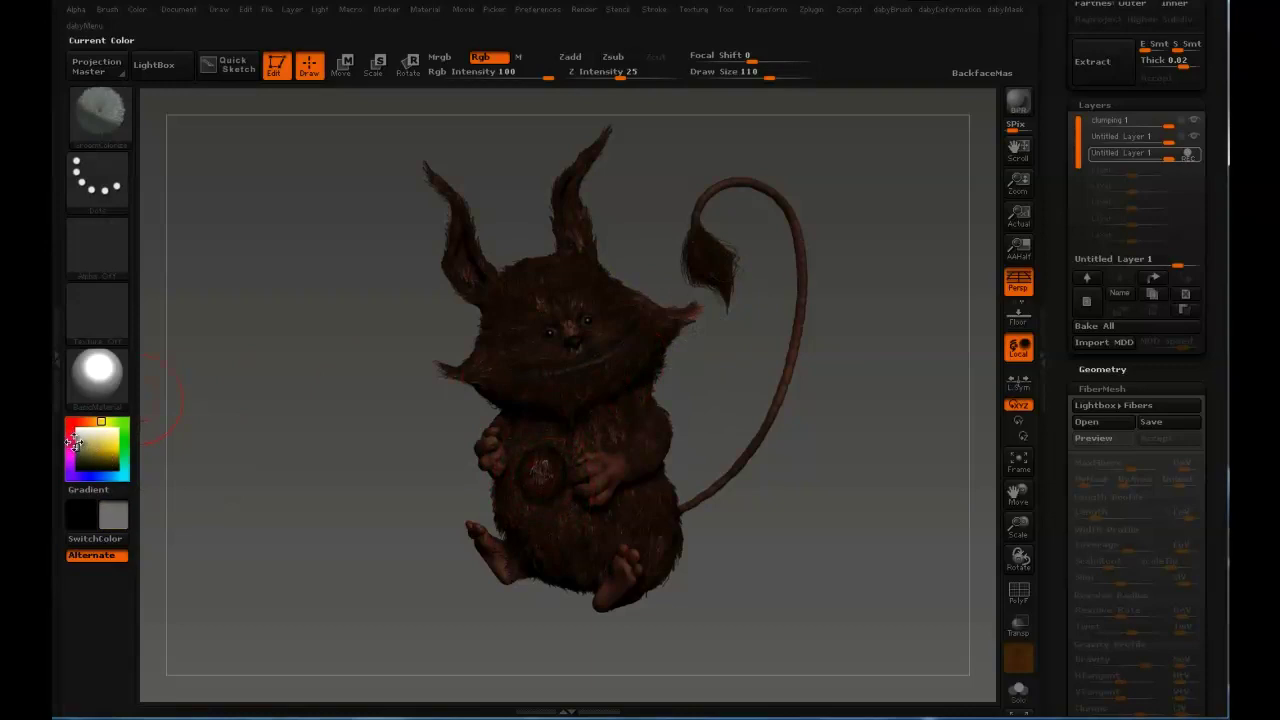
{"action": "left_click_drag", "start_coordinate": [538, 492], "coordinate": [566, 537]}
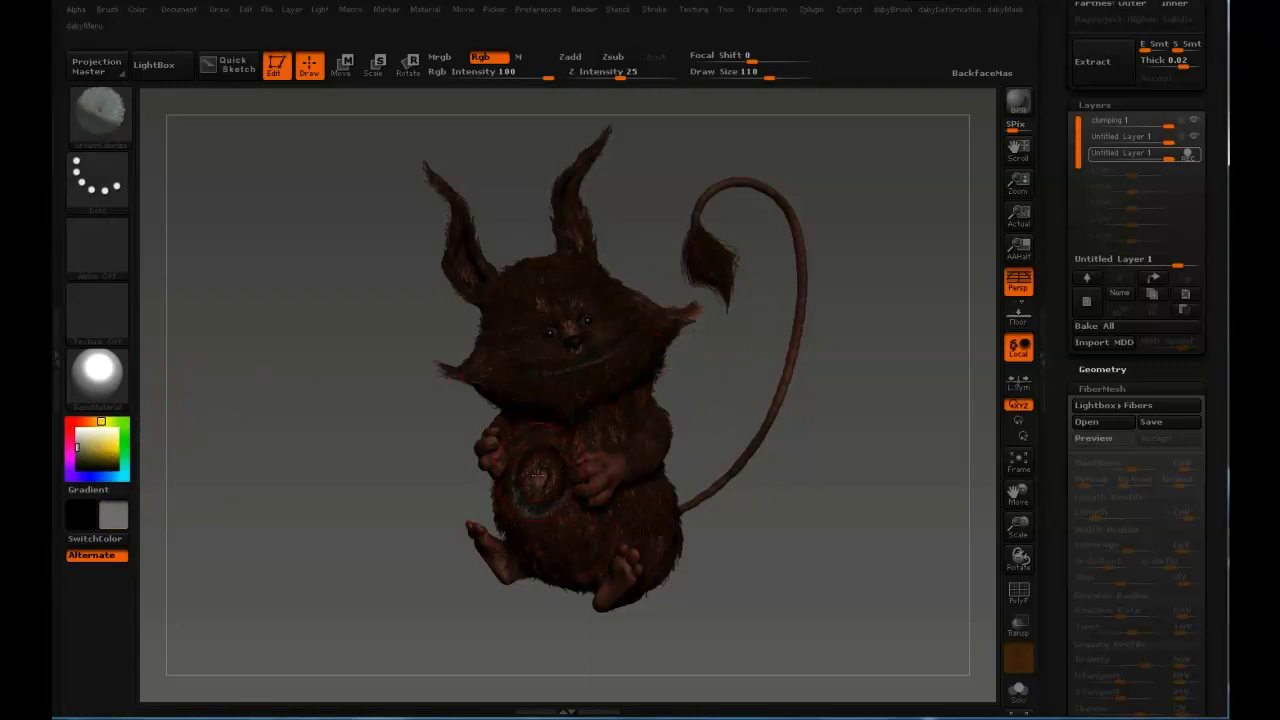
{"action": "left_click_drag", "start_coordinate": [1059, 509], "coordinate": [1046, 240]}
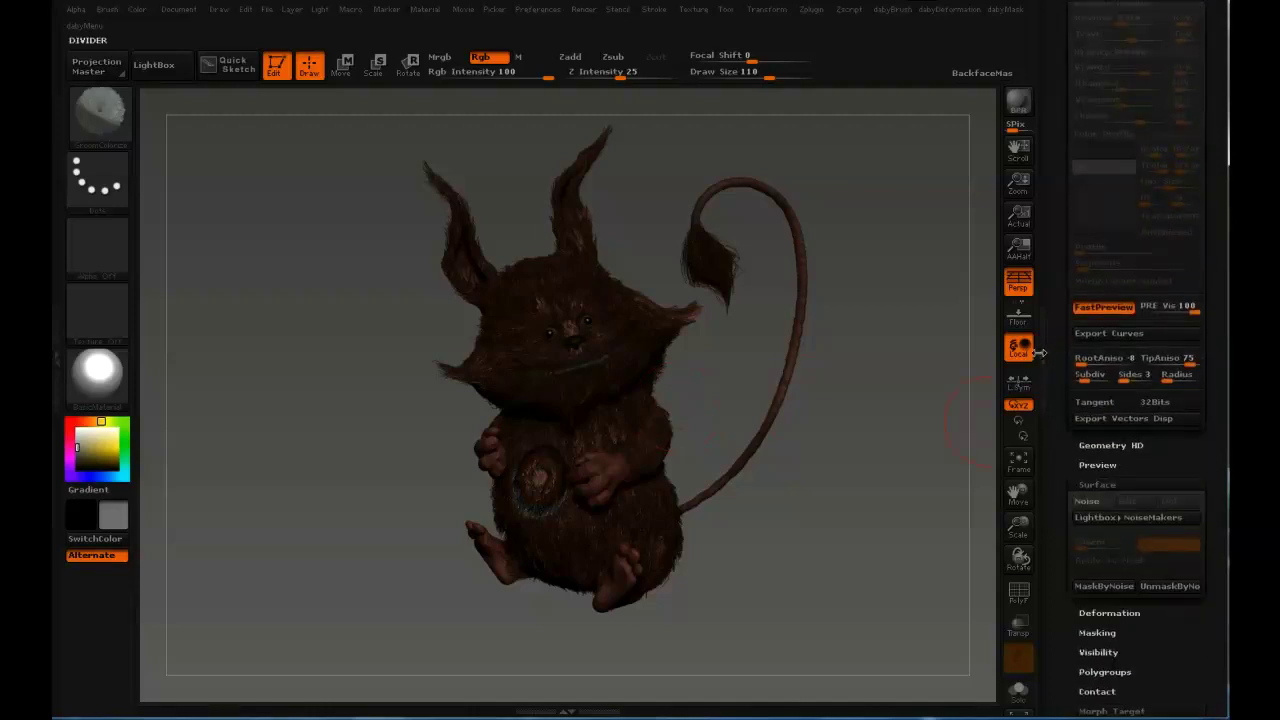
{"action": "left_click", "coordinate": [1112, 310]}
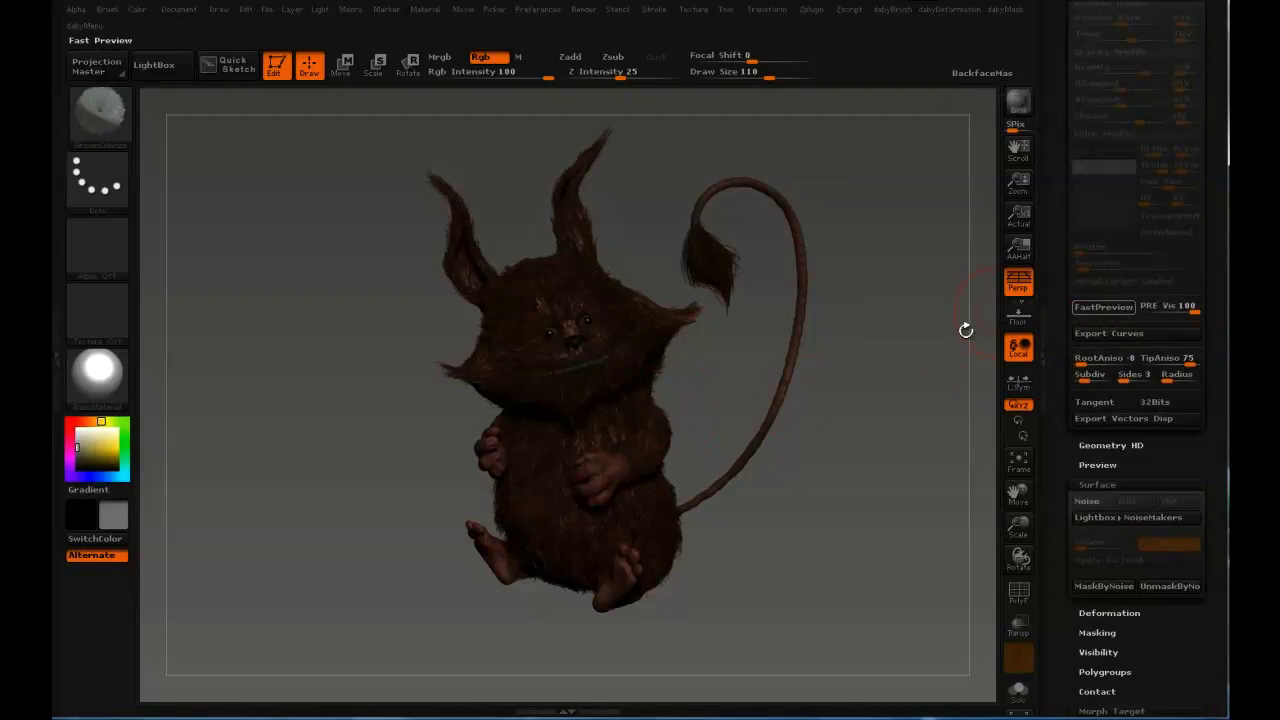
Colorize the belly fur grey, enlarging the draw size to 157, and continue on the cheek tufts at draw size 72
{"action": "right_click_drag", "start_coordinate": [566, 473], "coordinate": [548, 494]}
{"action": "right_click", "coordinate": [548, 494]}
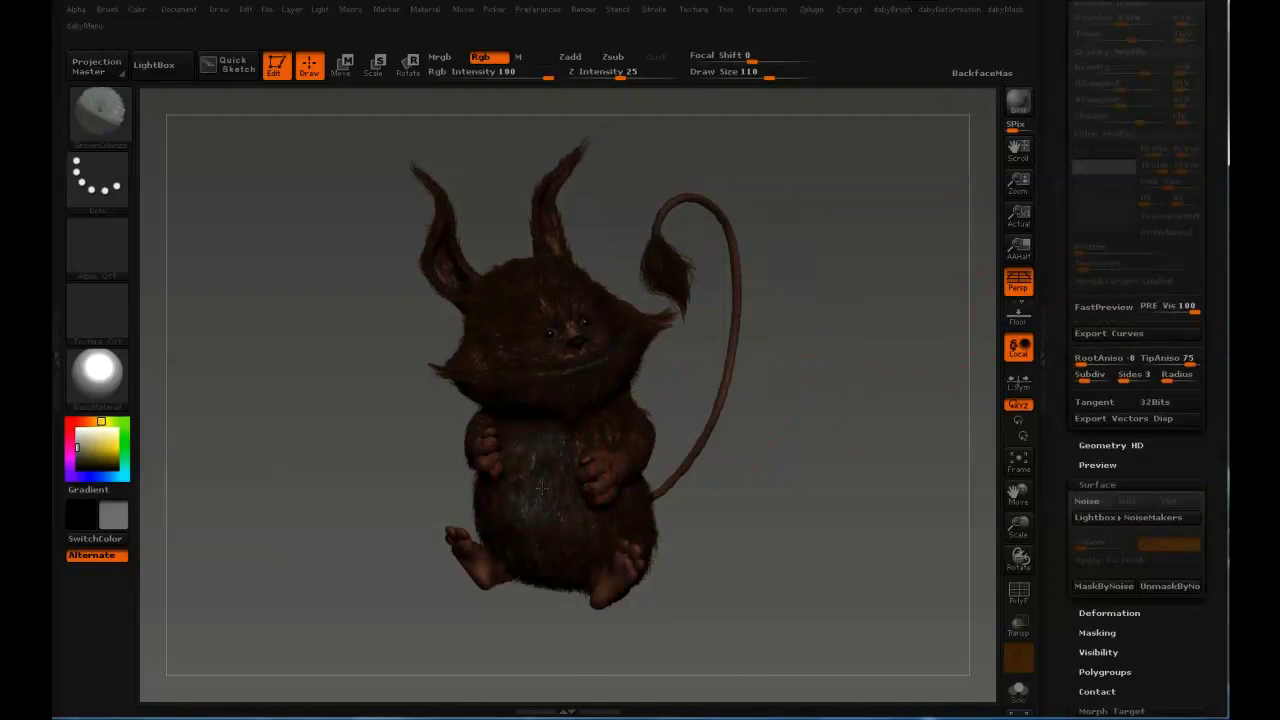
{"action": "key", "text": "bracketright"}
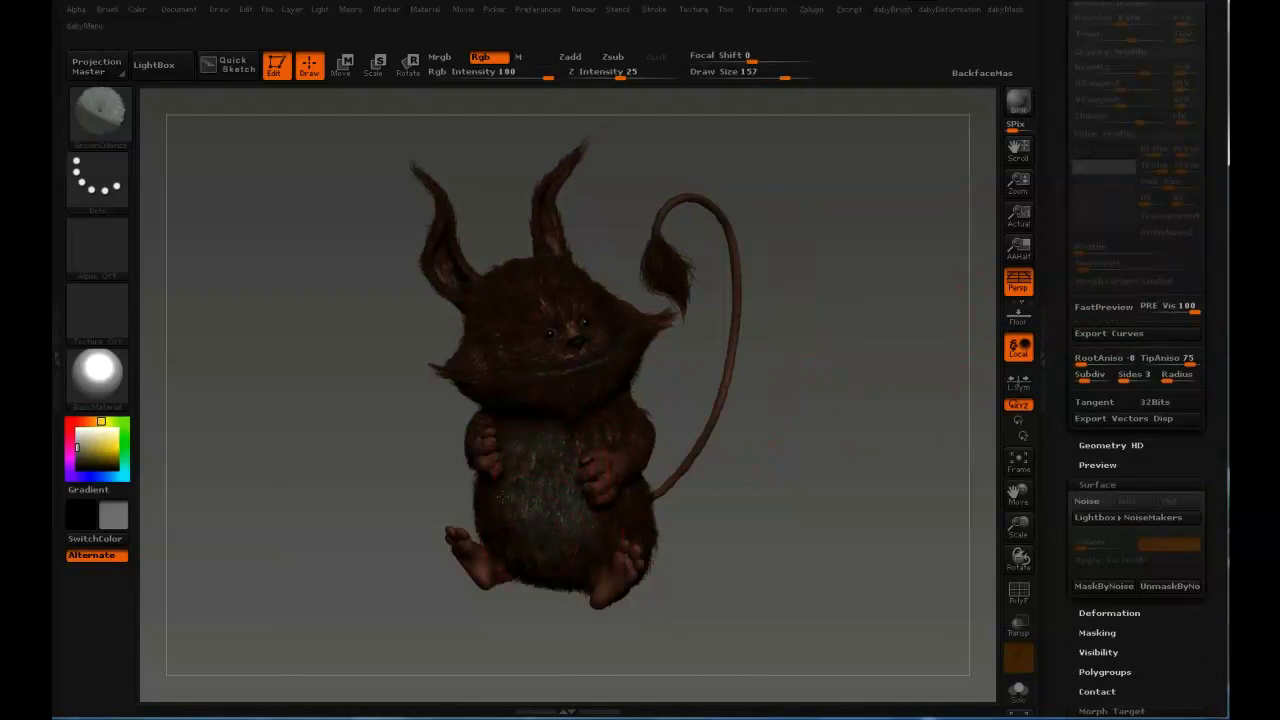
{"action": "key", "text": "bracketleft"}
{"action": "key", "text": "bracketleft"}
{"action": "key", "text": "bracketleft"}
{"action": "key", "text": "bracketright"}
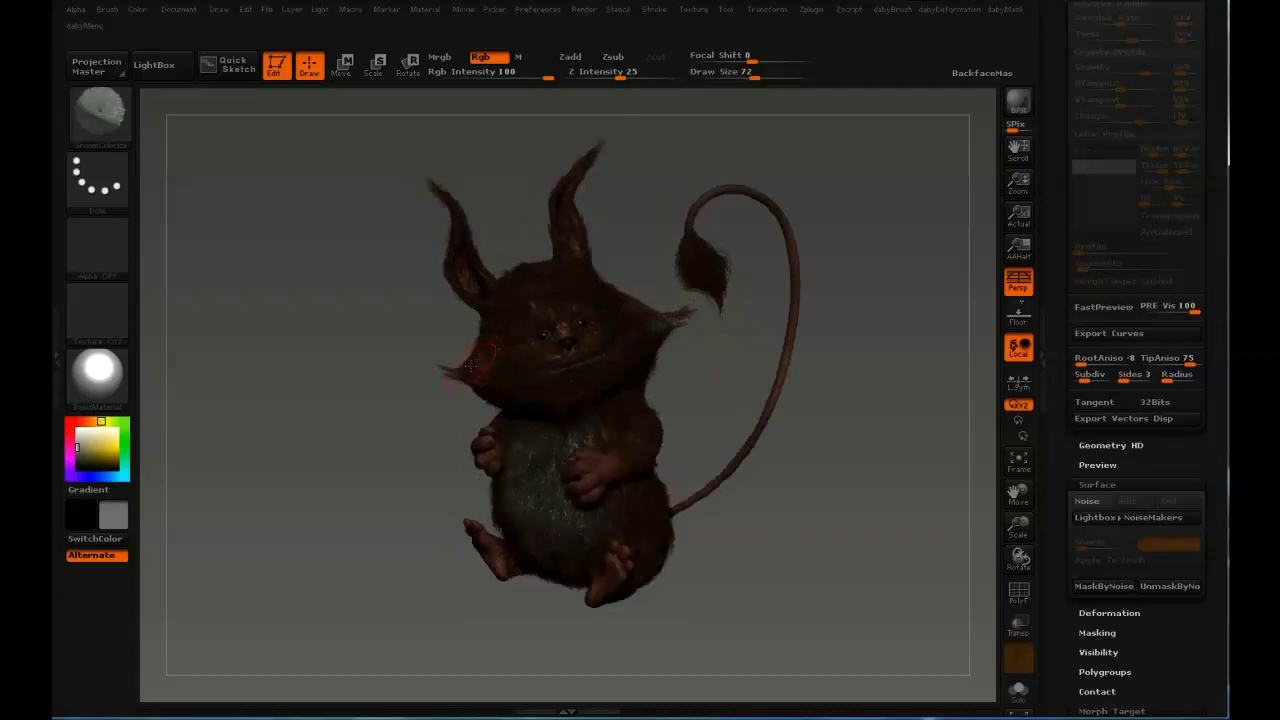
Switch the paint color to a pinkish beige and colorize the face, cheek tufts and belly at draw sizes 47 and 76
{"action": "key", "text": "bracketleft"}
{"action": "key", "text": "bracketright"}
{"action": "mouse_move", "coordinate": [85, 455]}
{"action": "left_mouse_down"}
{"action": "mouse_move", "coordinate": [567, 294]}
{"action": "mouse_move", "coordinate": [552, 292]}
{"action": "left_mouse_up"}
{"action": "left_click", "coordinate": [80, 422]}
{"action": "left_click_drag", "start_coordinate": [89, 444], "coordinate": [88, 442]}
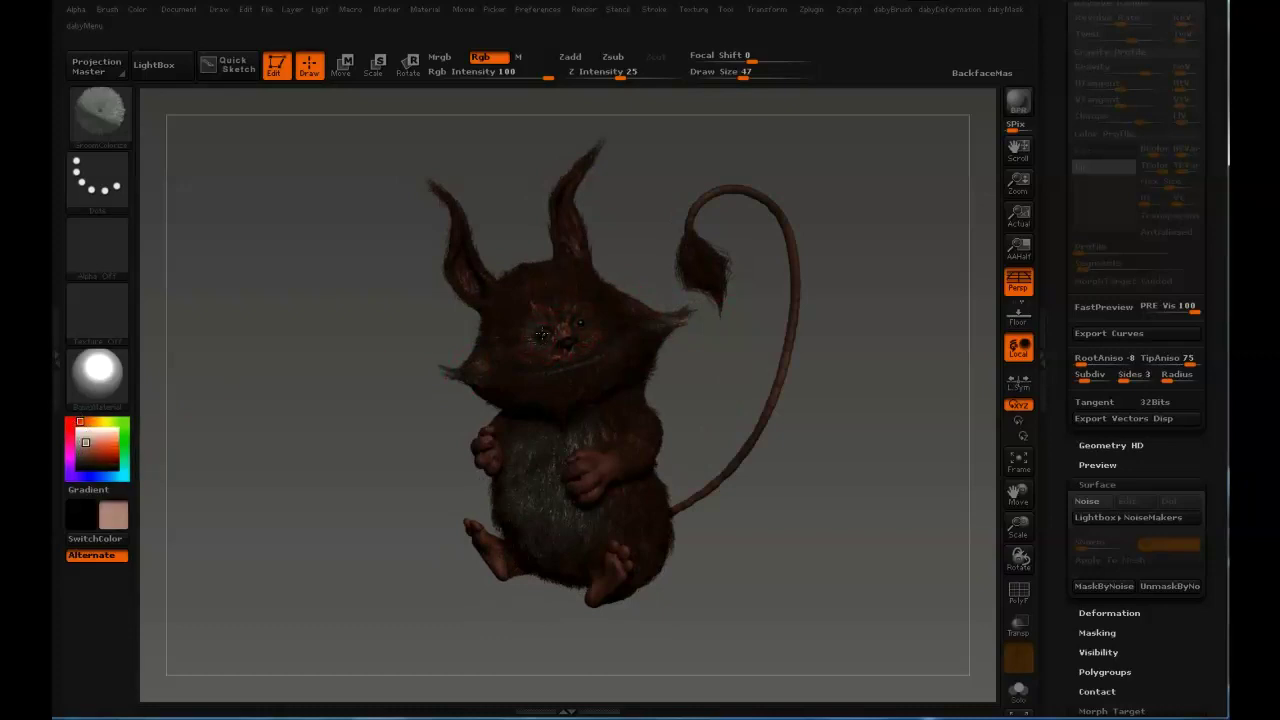
{"action": "key", "text": "bracketright"}
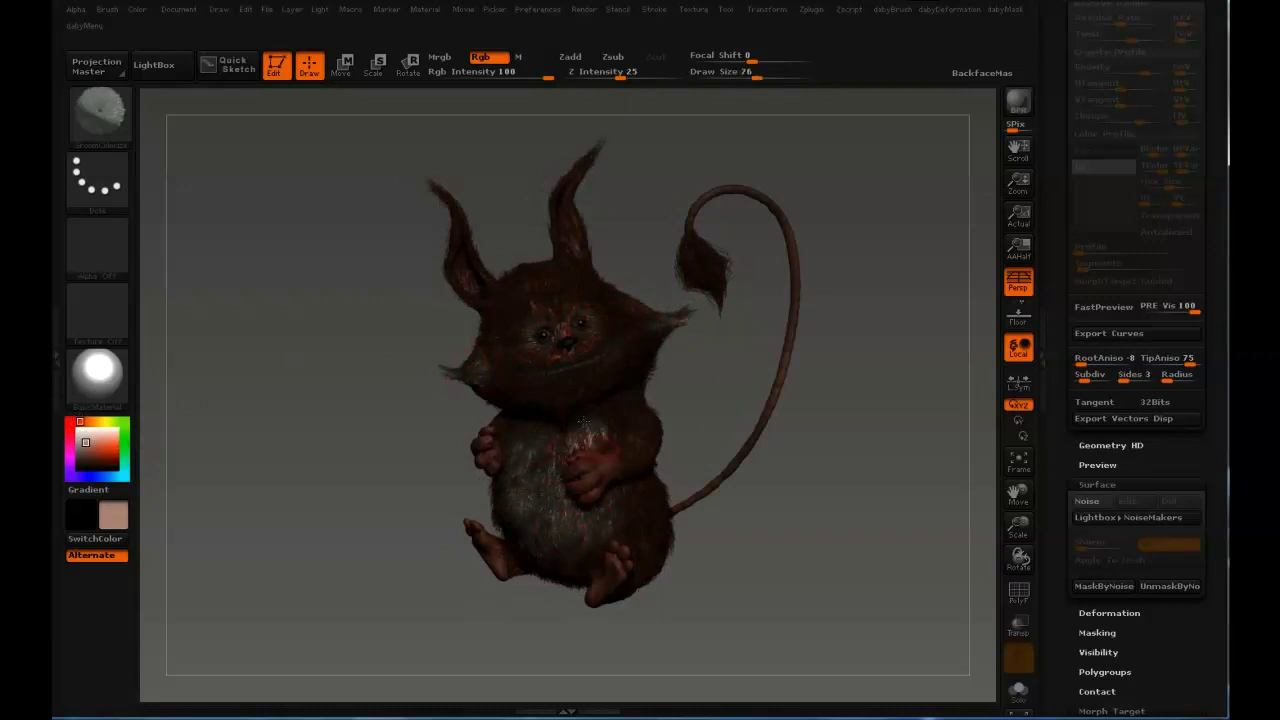
{"action": "mouse_move", "coordinate": [534, 360]}
{"action": "right_mouse_down"}
{"action": "mouse_move", "coordinate": [583, 305]}
{"action": "mouse_move", "coordinate": [470, 313]}
{"action": "right_mouse_up"}
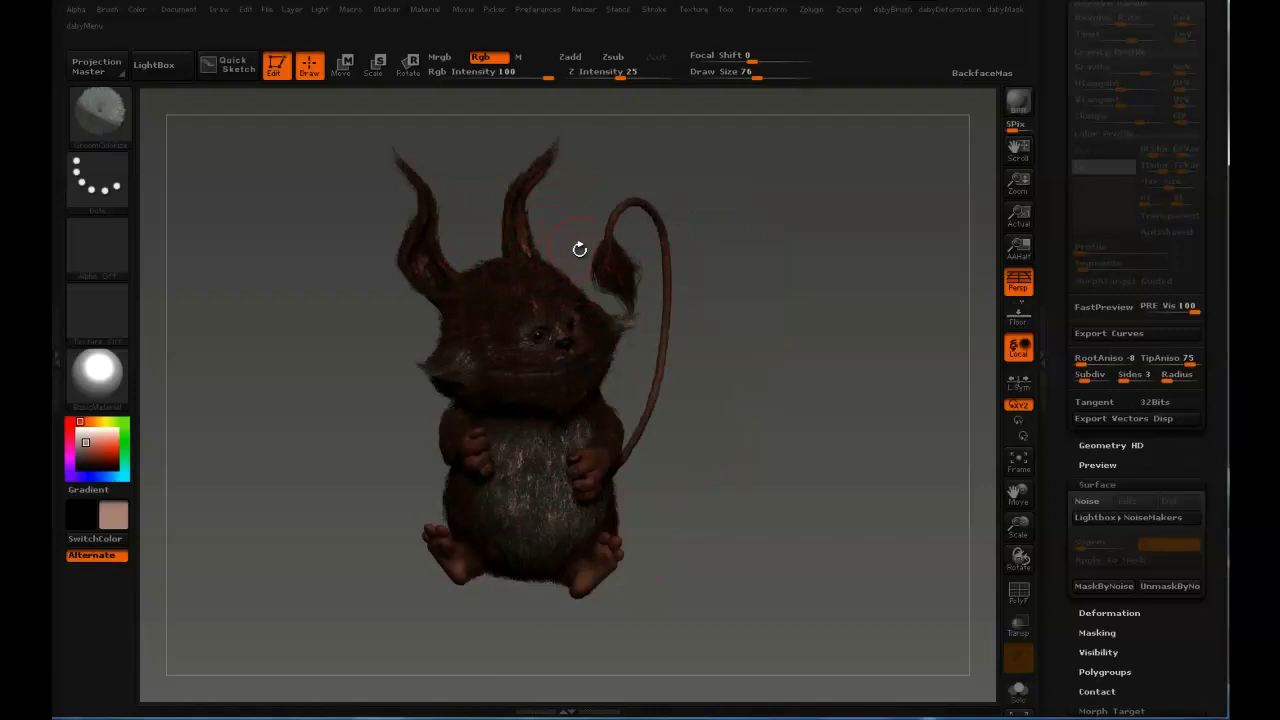
Load the groom mask brush from LightBox's daby_brushes folder as the masking brush and set the draw size to 54
{"action": "key", "text": "comma"}
{"action": "left_click", "coordinate": [271, 95]}
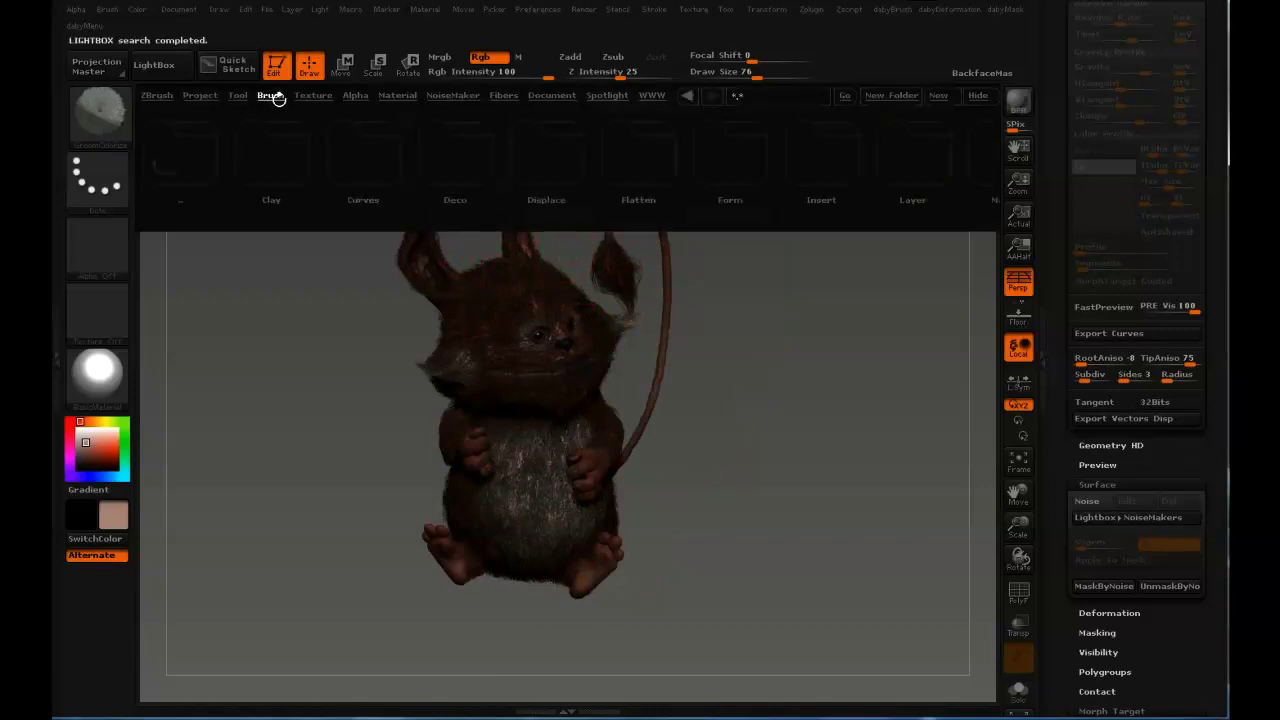
{"action": "left_click_drag", "start_coordinate": [774, 134], "coordinate": [397, 157]}
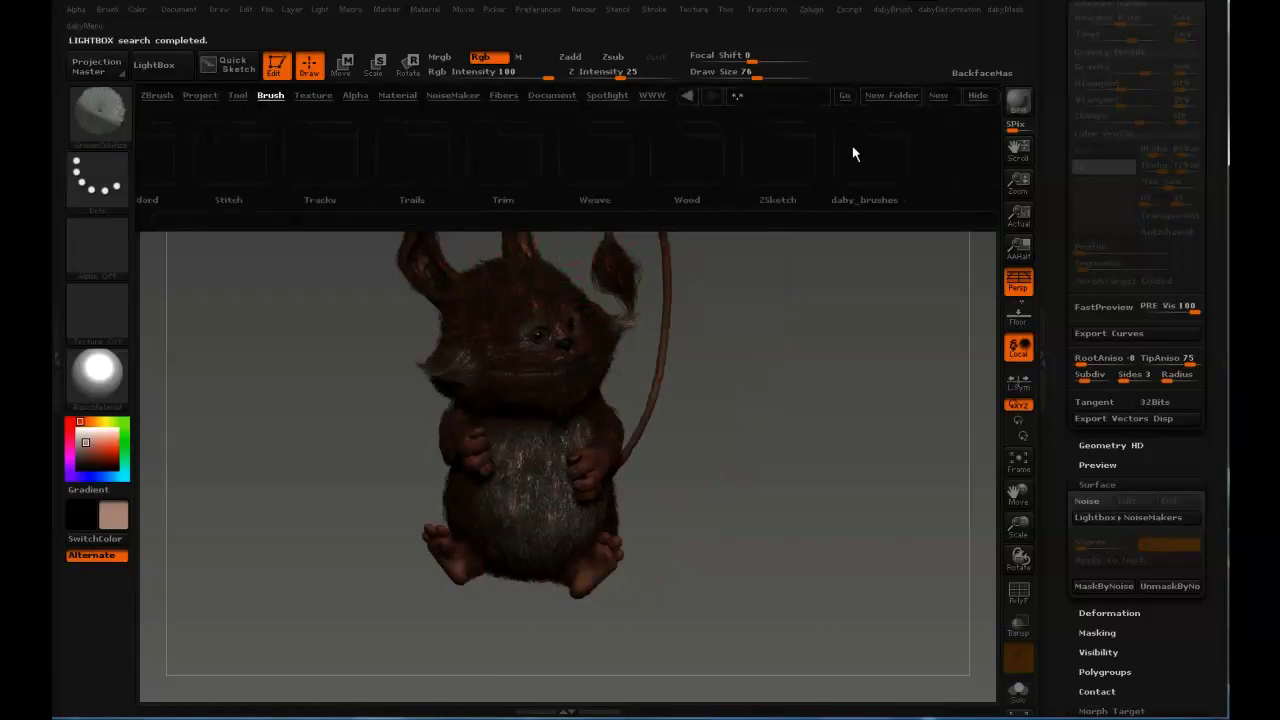
{"action": "left_click", "coordinate": [430, 157]}
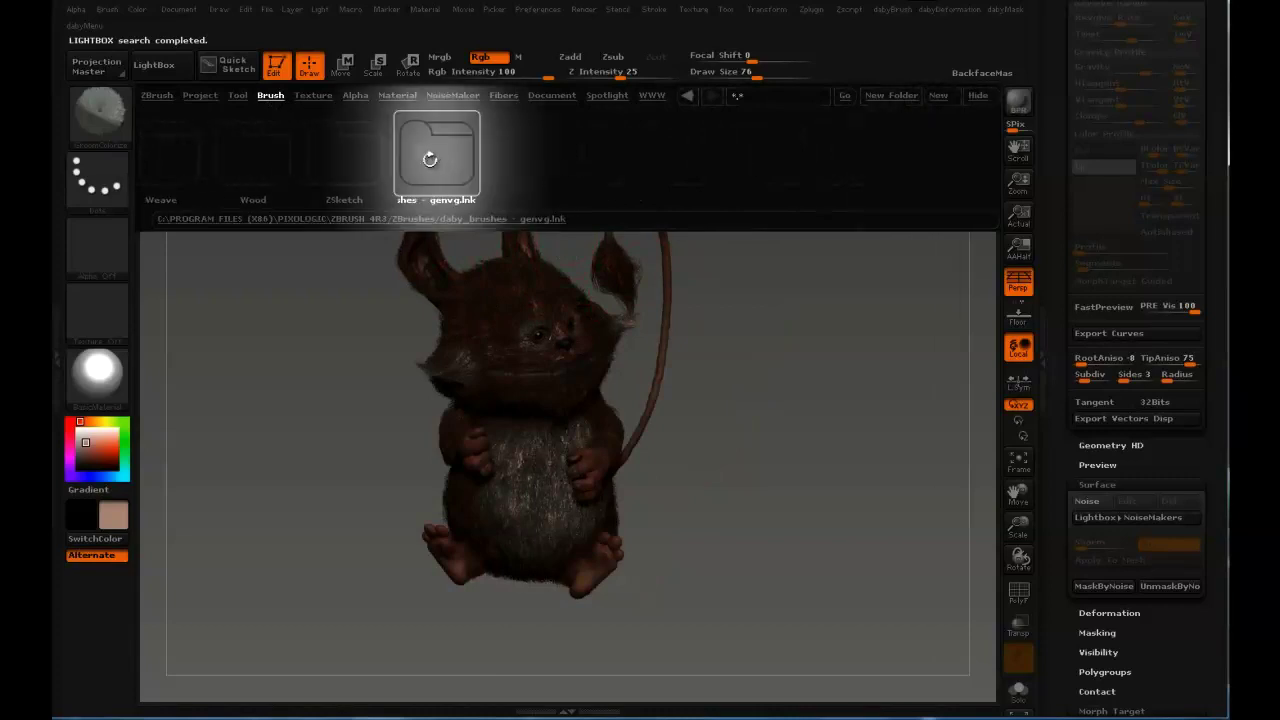
{"action": "left_click", "coordinate": [265, 172]}
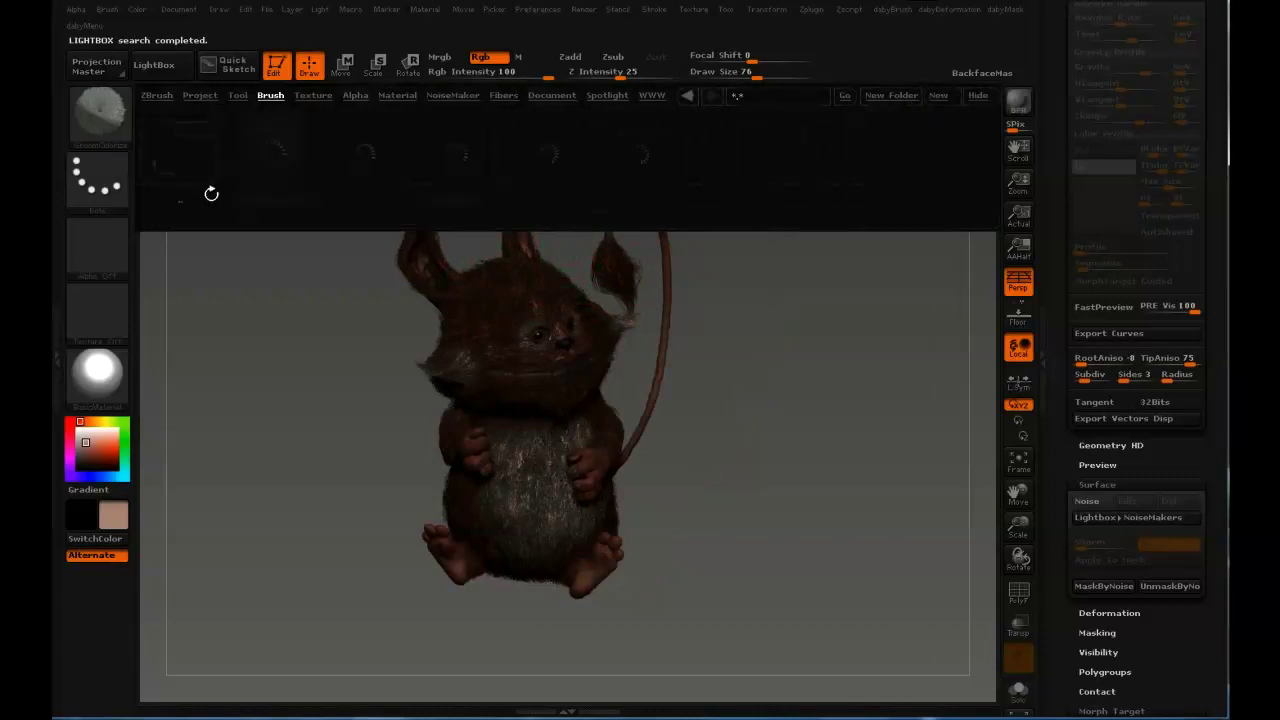
{"action": "double_click", "coordinate": [458, 165]}
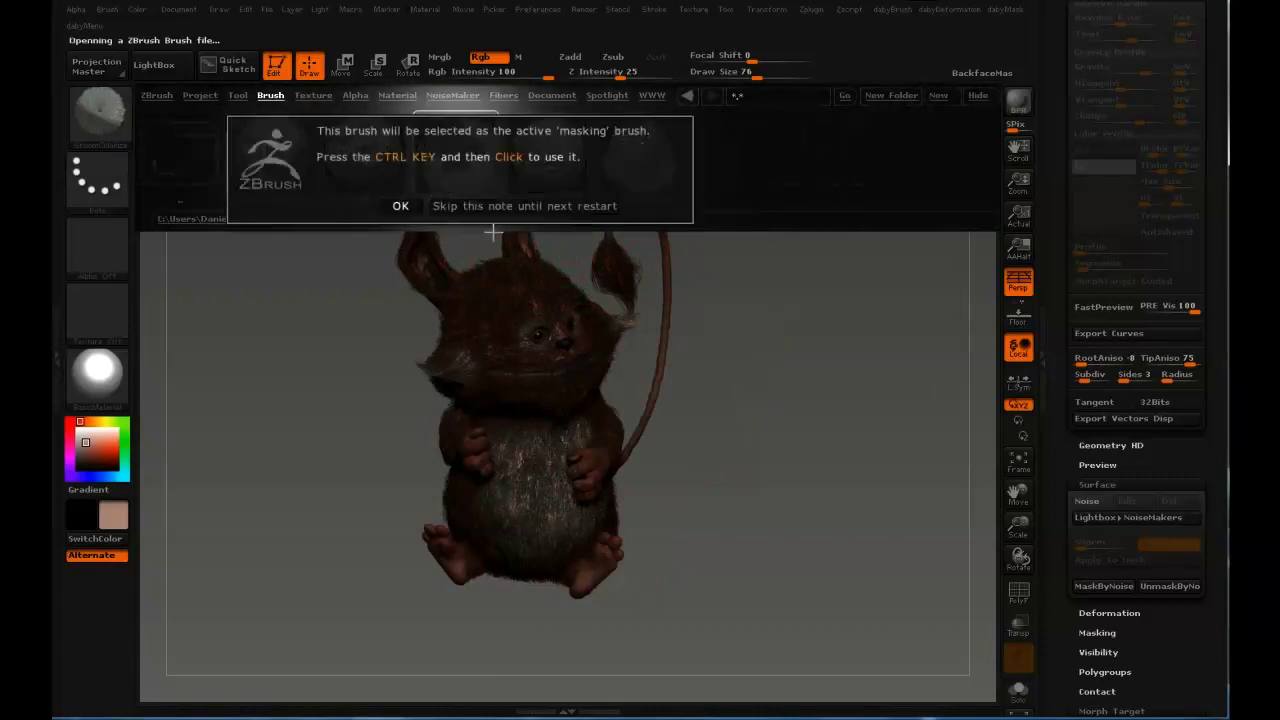
{"action": "left_click", "coordinate": [400, 206]}
{"action": "key", "text": "s"}
{"action": "left_click", "coordinate": [491, 302]}
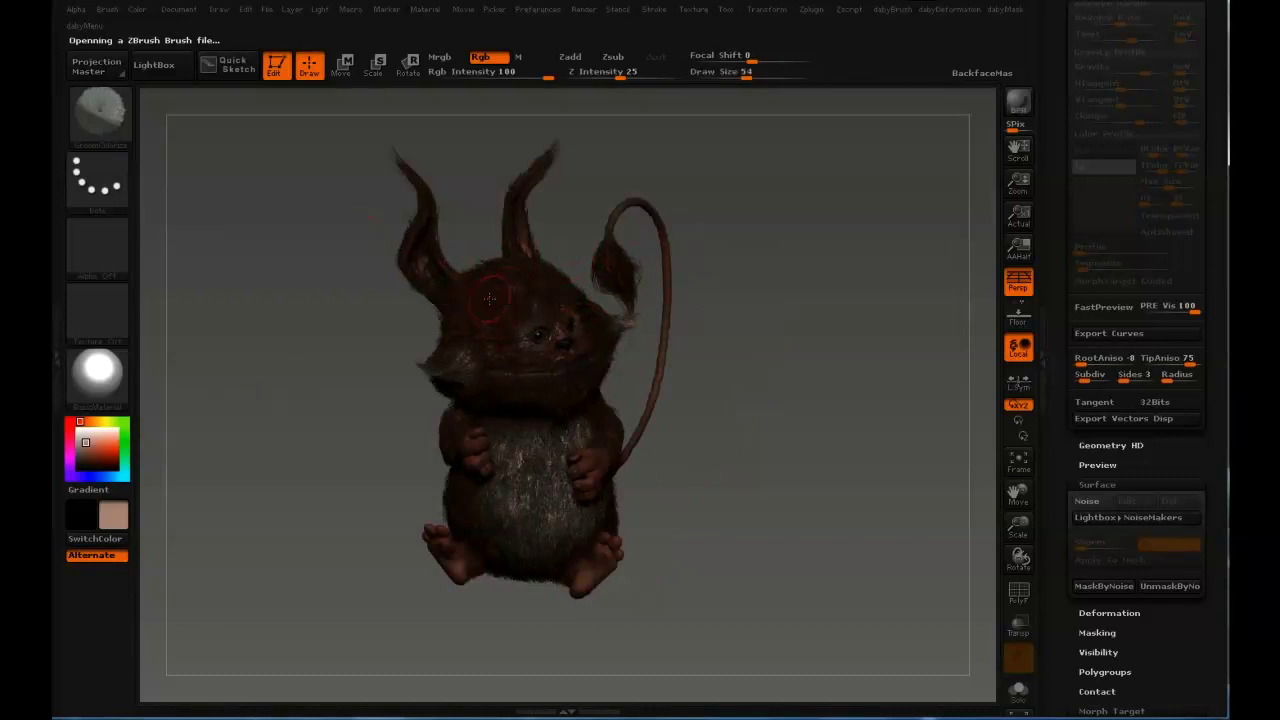
Add a new layer to the fibers and begin masking strands on the head at draw size 51
{"action": "left_click_drag", "start_coordinate": [729, 311], "coordinate": [690, 304]}
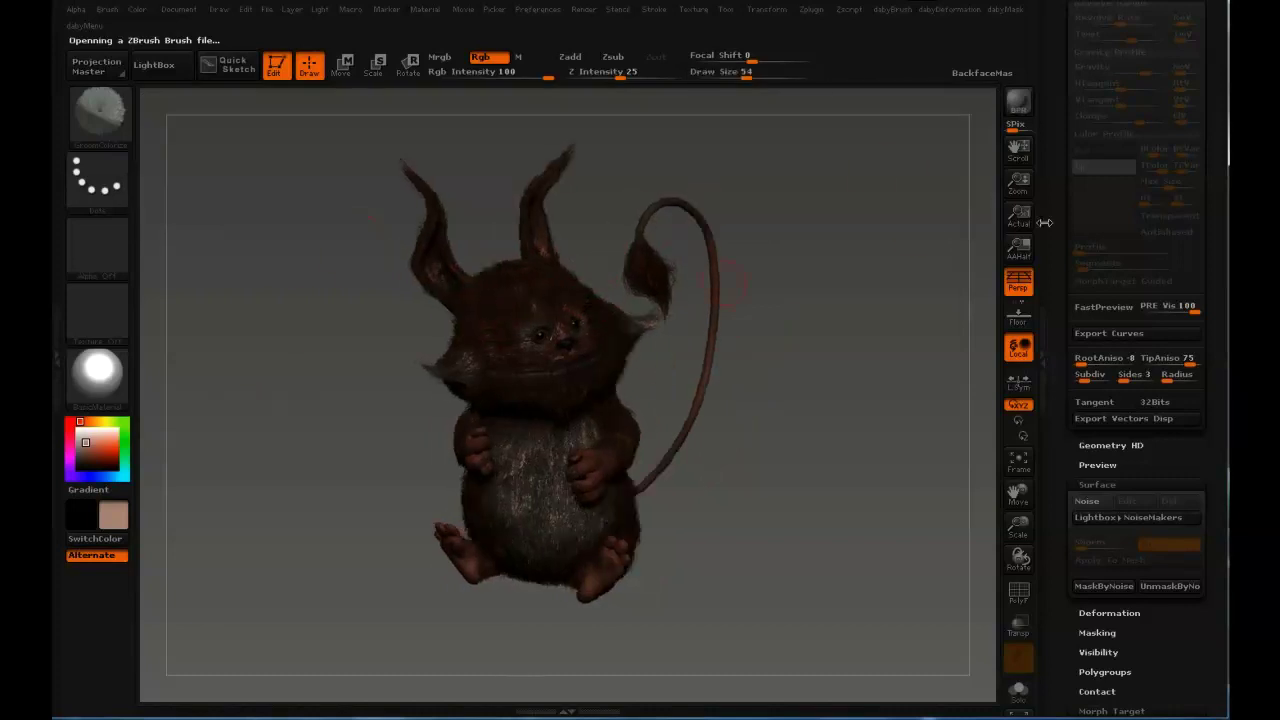
{"action": "left_click_drag", "start_coordinate": [1057, 194], "coordinate": [1048, 350]}
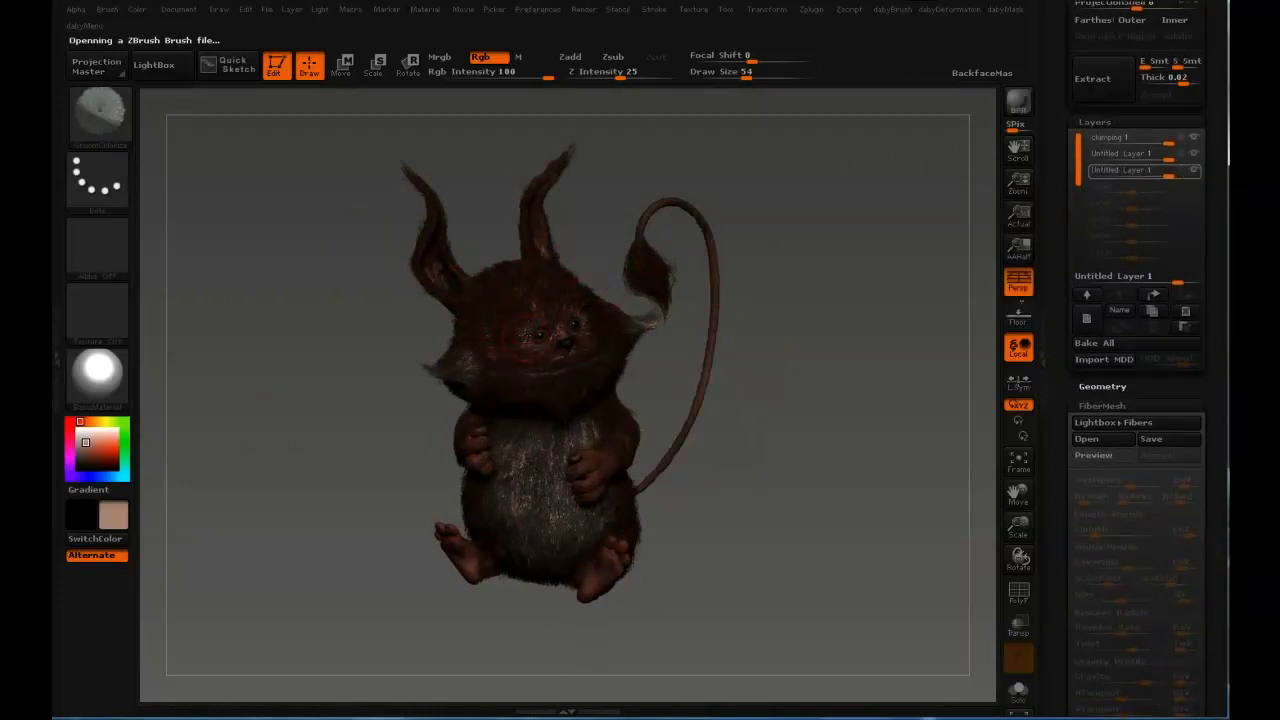
{"action": "left_click", "coordinate": [1086, 318]}
{"action": "key", "text": "s"}
{"action": "left_click_drag", "start_coordinate": [515, 323], "coordinate": [519, 298]}
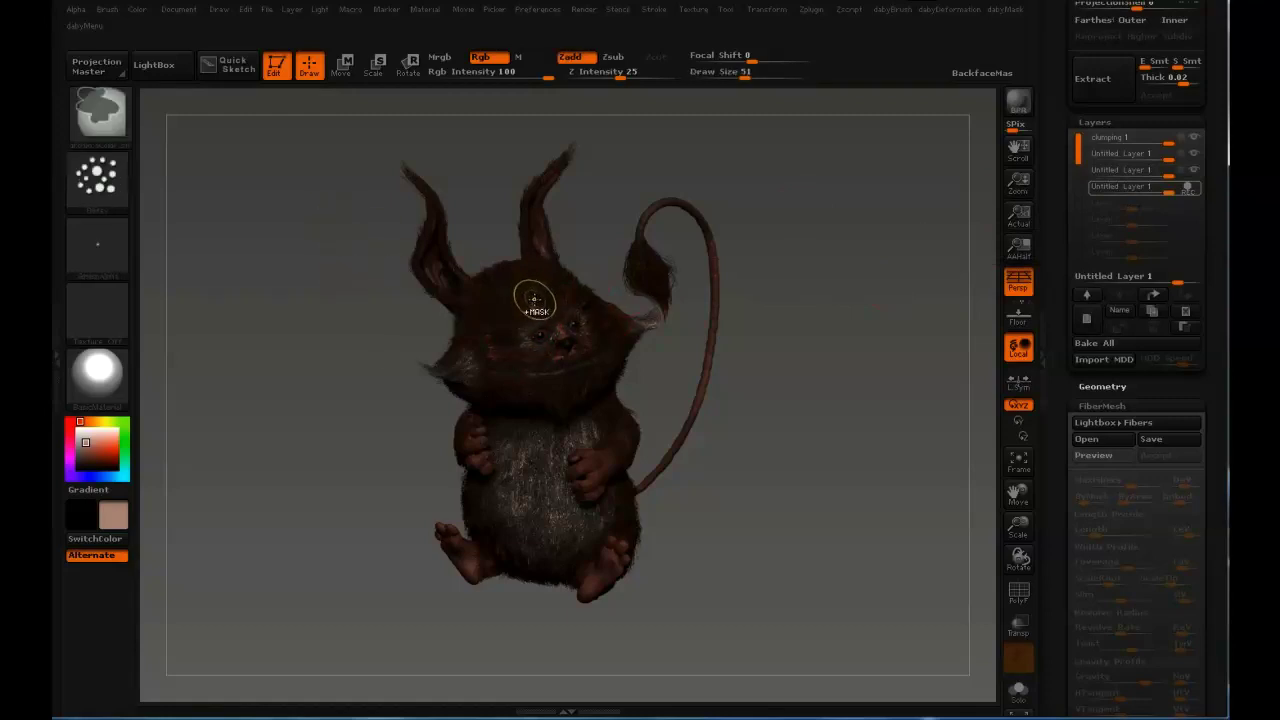
Examine the masking brush's spray stroke settings, including Flow and Placement
{"action": "left_click", "coordinate": [110, 197]}
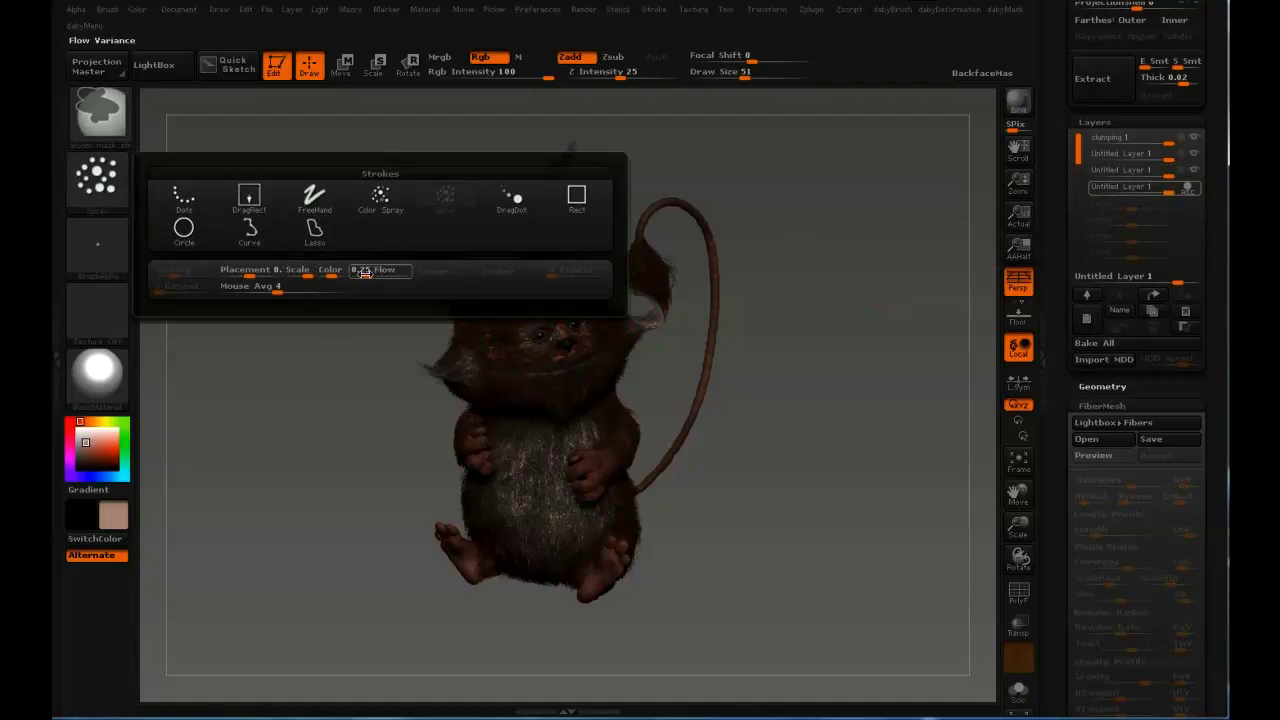
{"action": "mouse_move", "coordinate": [374, 277]}
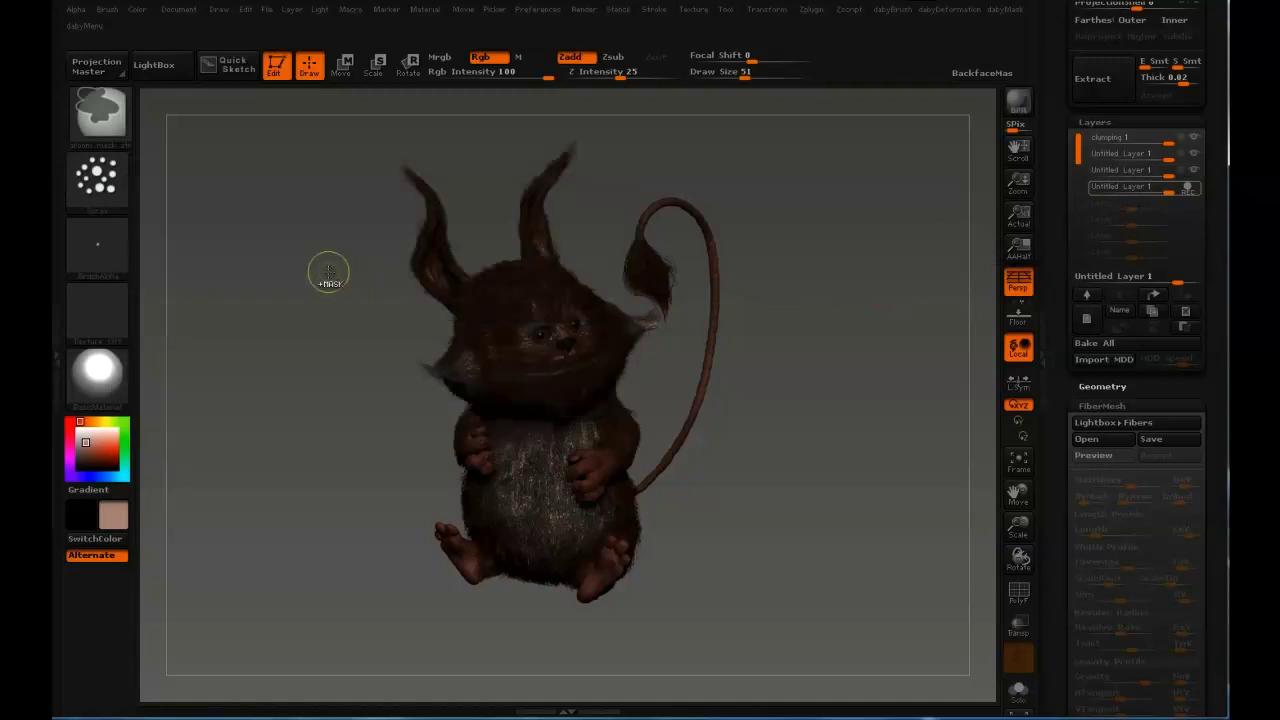
{"action": "left_click", "coordinate": [103, 128]}
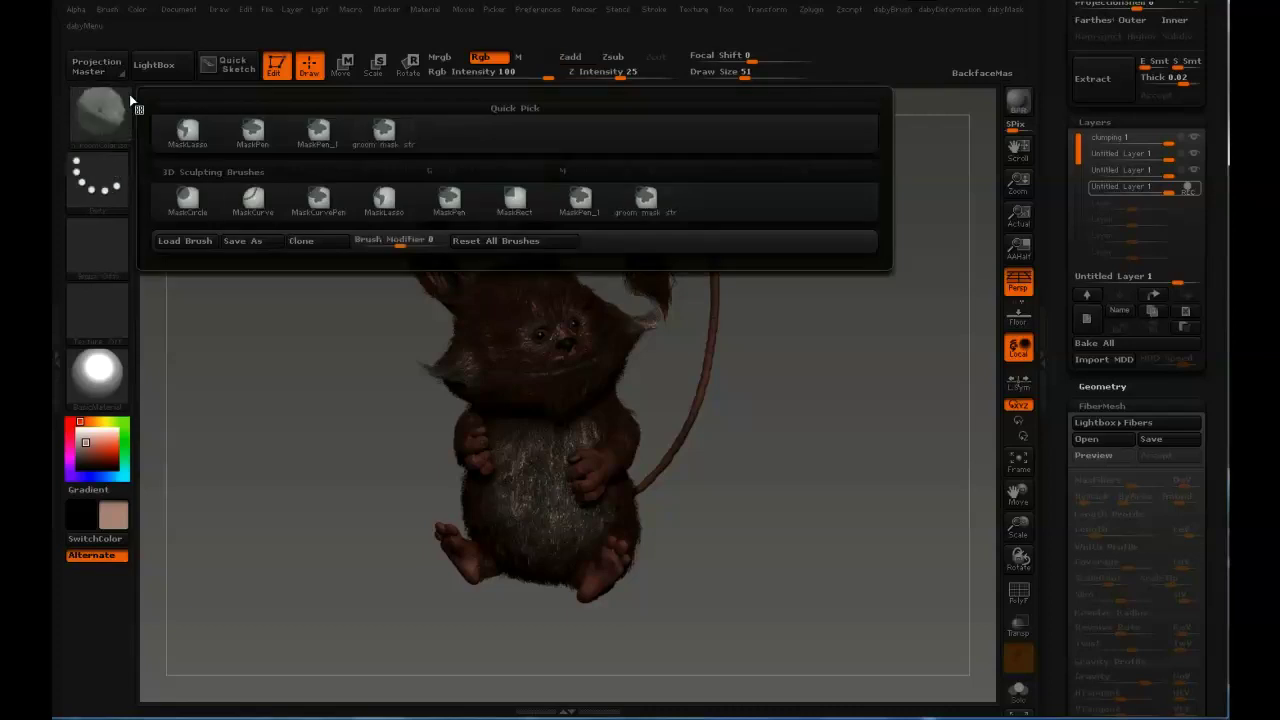
{"action": "left_click", "coordinate": [97, 178]}
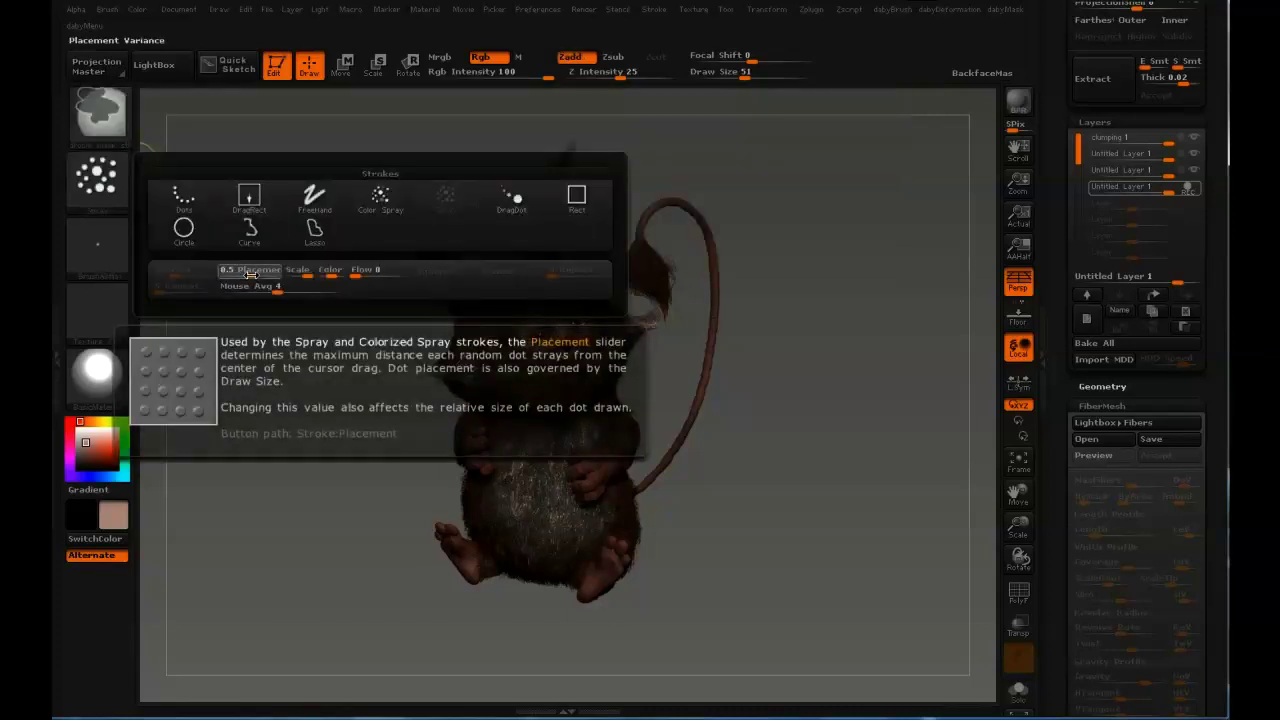
{"action": "key", "text": "shift"}
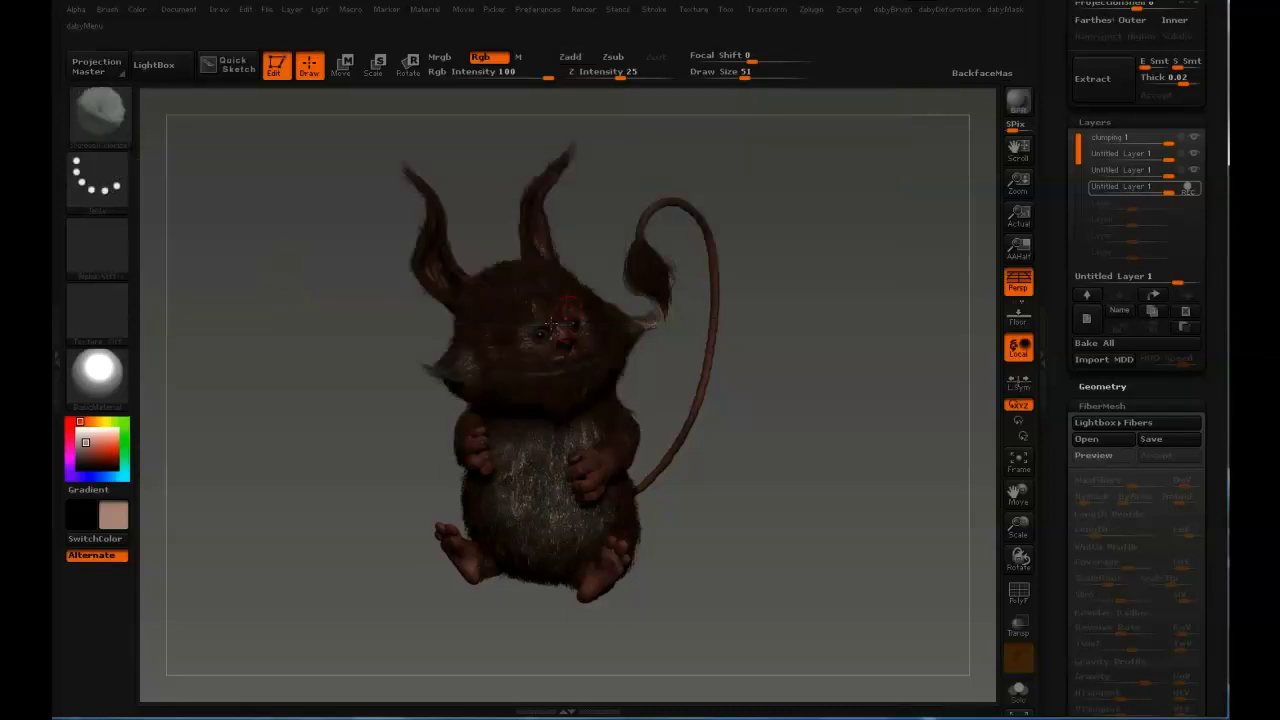
Mask scattered fur strands over the face and body from several sides at draw size 42
{"action": "left_click_drag", "start_coordinate": [494, 345], "coordinate": [531, 346]}
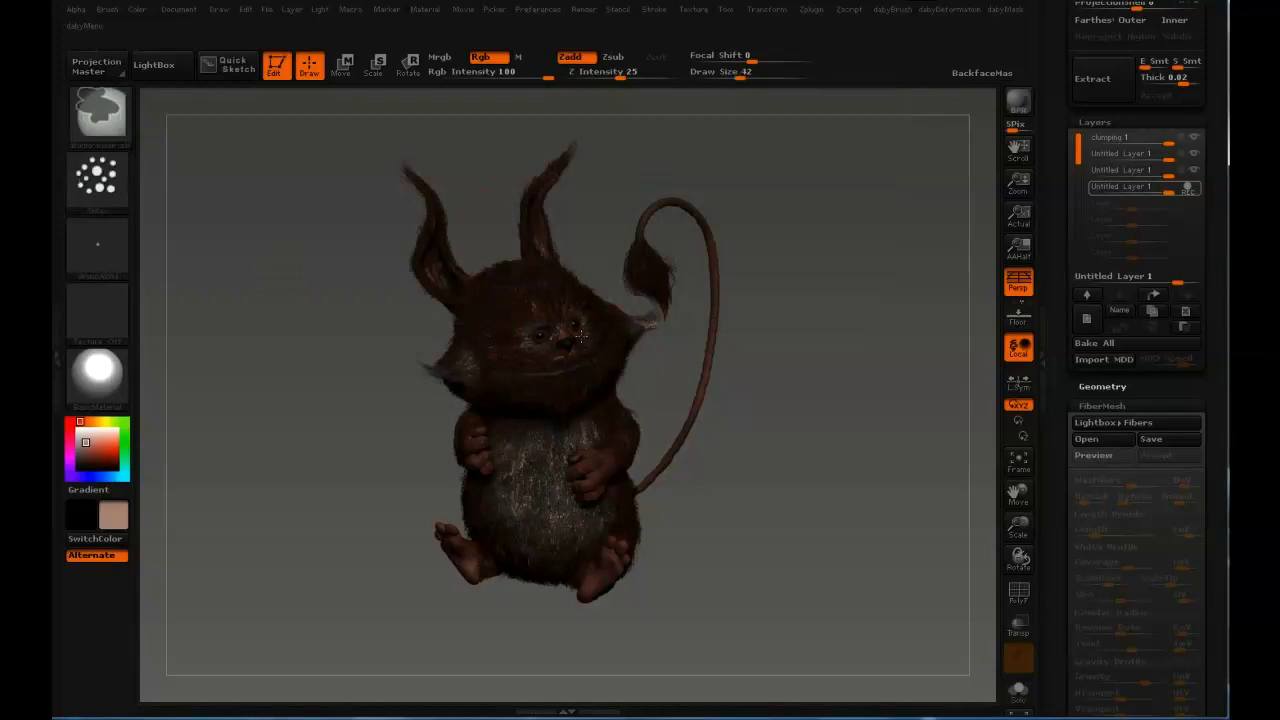
{"action": "left_click_drag", "start_coordinate": [426, 468], "coordinate": [367, 415]}
{"action": "key", "text": "b"}
{"action": "left_click", "coordinate": [562, 299]}
{"action": "left_click_drag", "start_coordinate": [1063, 494], "coordinate": [1063, 100]}
{"action": "mouse_move", "coordinate": [240, 375]}
{"action": "left_mouse_down"}
{"action": "mouse_move", "coordinate": [489, 366]}
{"action": "mouse_move", "coordinate": [717, 327]}
{"action": "left_mouse_up"}
{"action": "key", "text": "b"}
{"action": "left_click", "coordinate": [486, 303]}
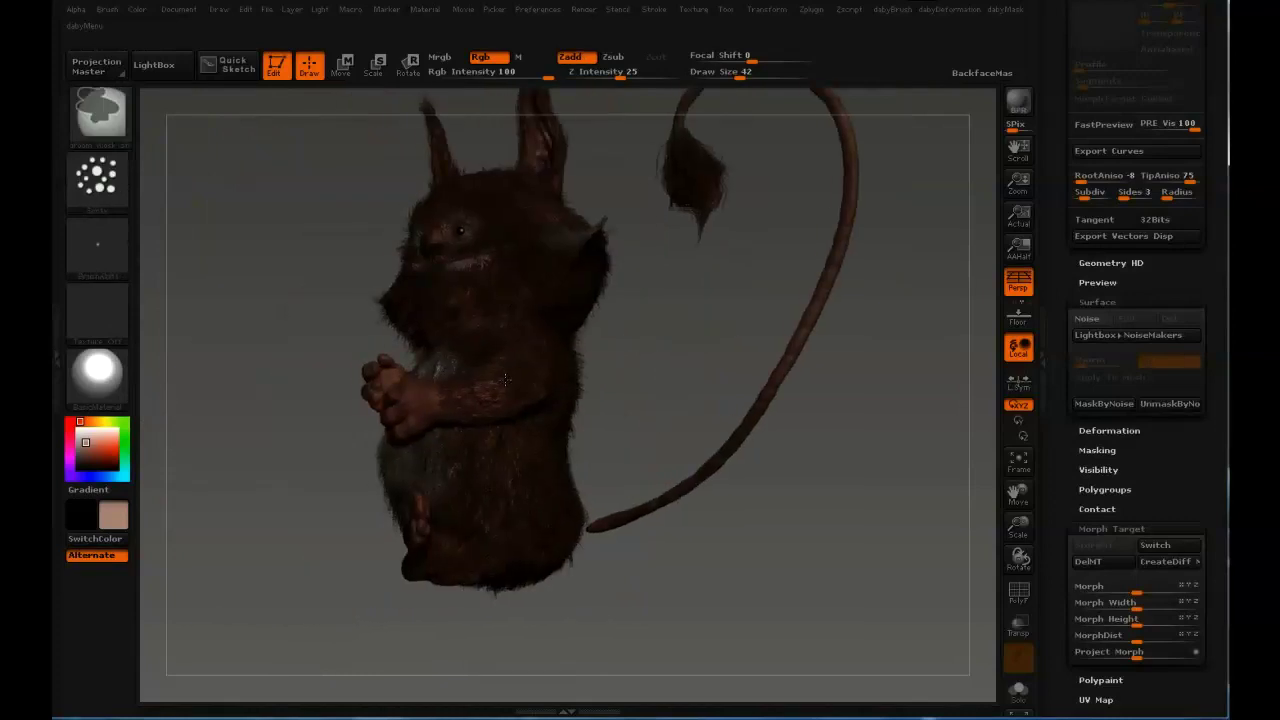
{"action": "left_click_drag", "start_coordinate": [205, 272], "coordinate": [305, 262], "text": "shift"}
{"action": "left_click_drag", "start_coordinate": [530, 305], "coordinate": [668, 426], "text": "alt"}
{"action": "key", "text": "f"}
{"action": "key", "text": "f"}
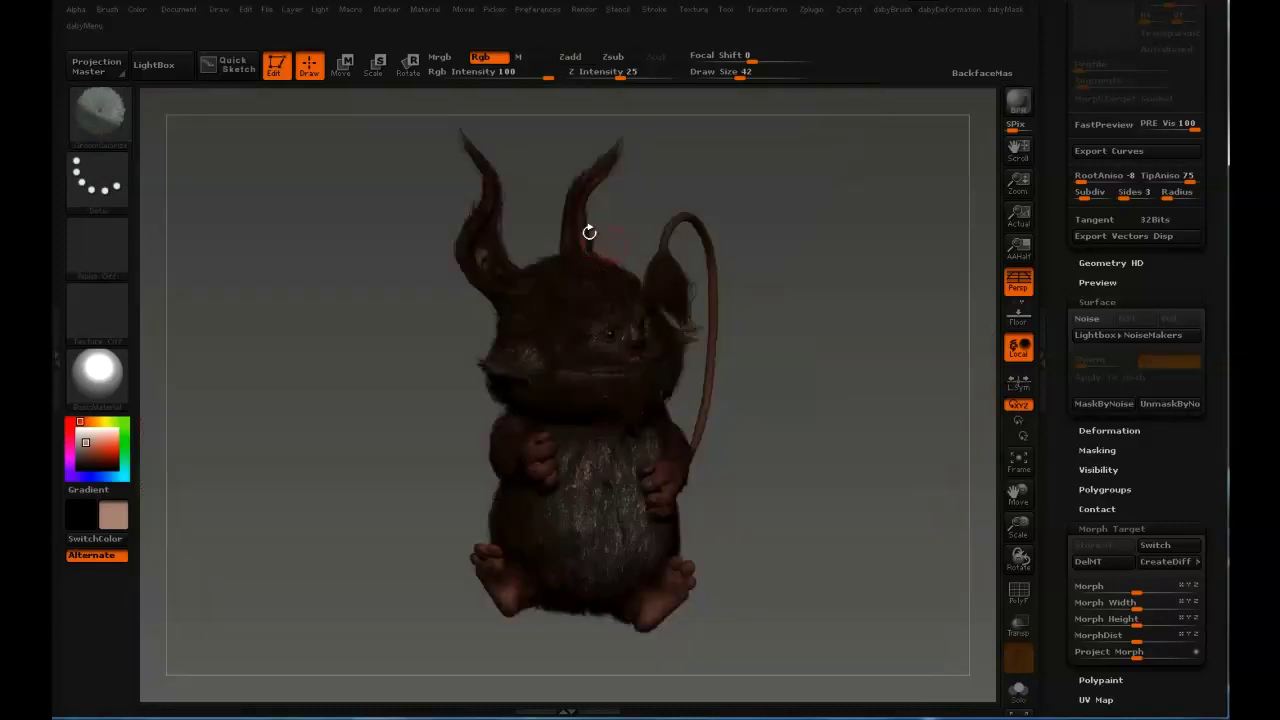
Switch the paint color to black with draw size 256, then invert the fibers' mask and invert it back
{"action": "left_click_drag", "start_coordinate": [535, 212], "coordinate": [440, 226]}
{"action": "key", "text": "shift"}
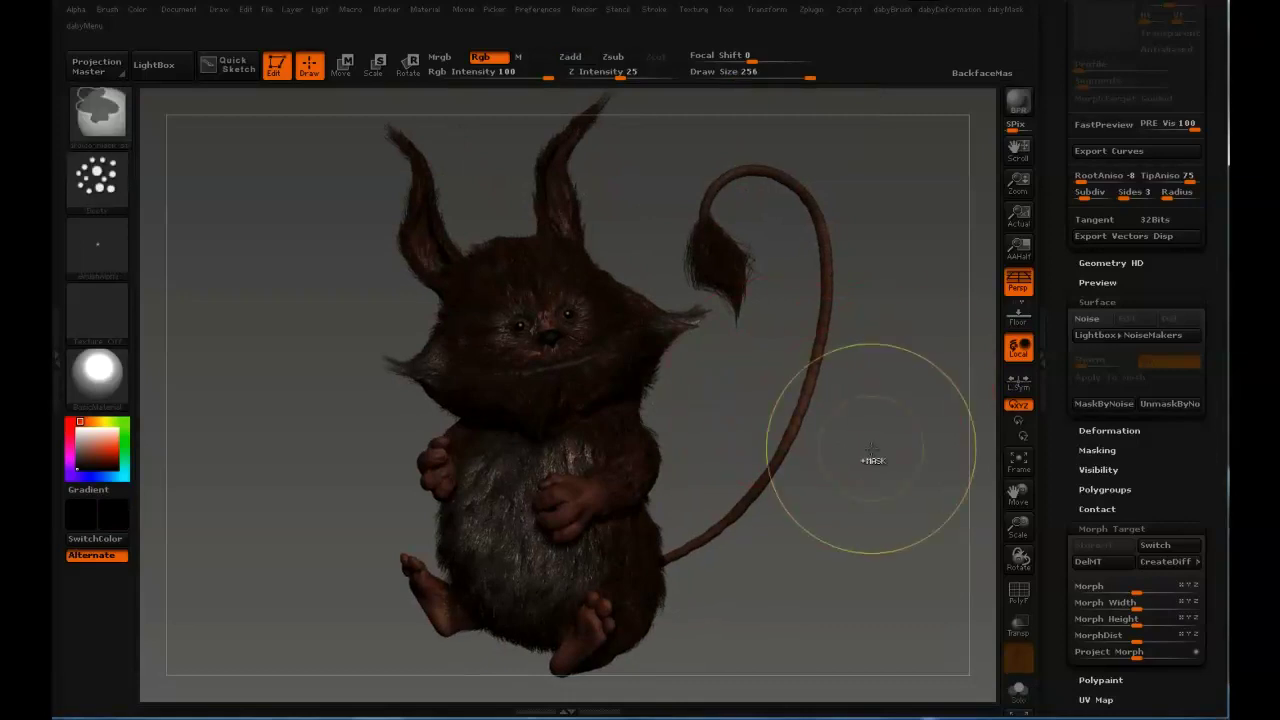
{"action": "left_click", "coordinate": [873, 430], "text": "ctrl"}
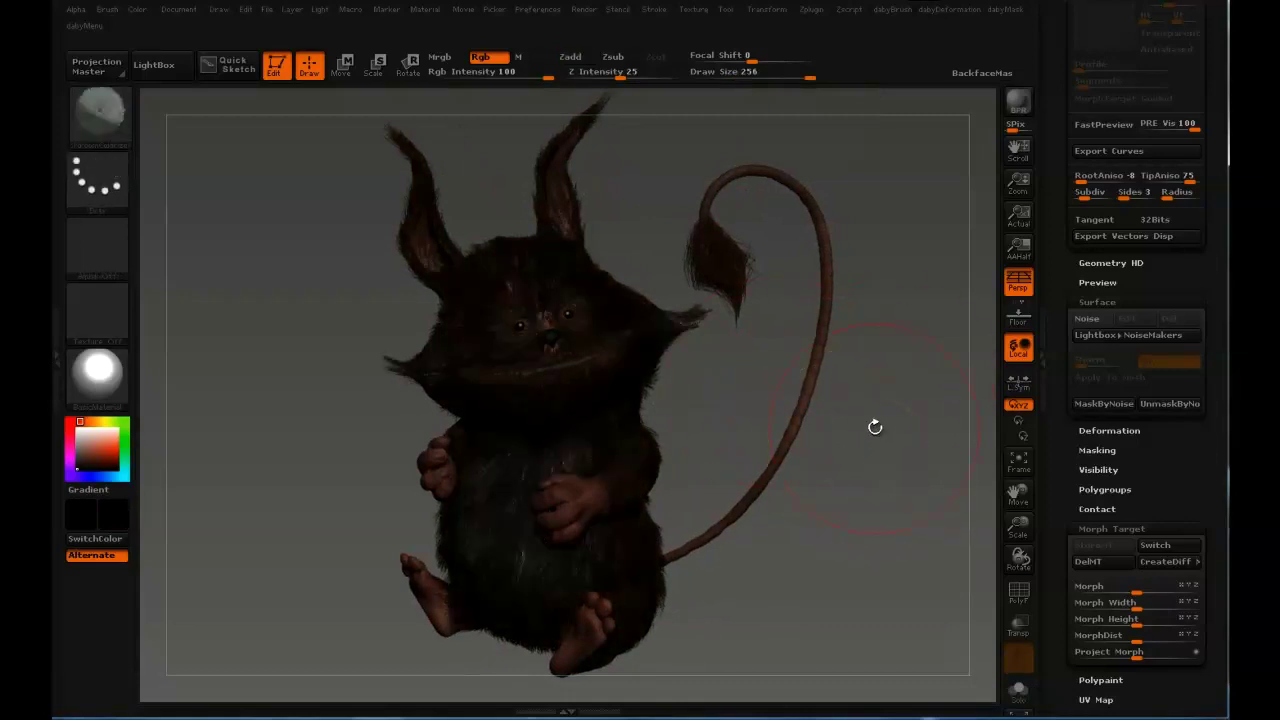
{"action": "left_click", "coordinate": [742, 366], "text": "ctrl"}
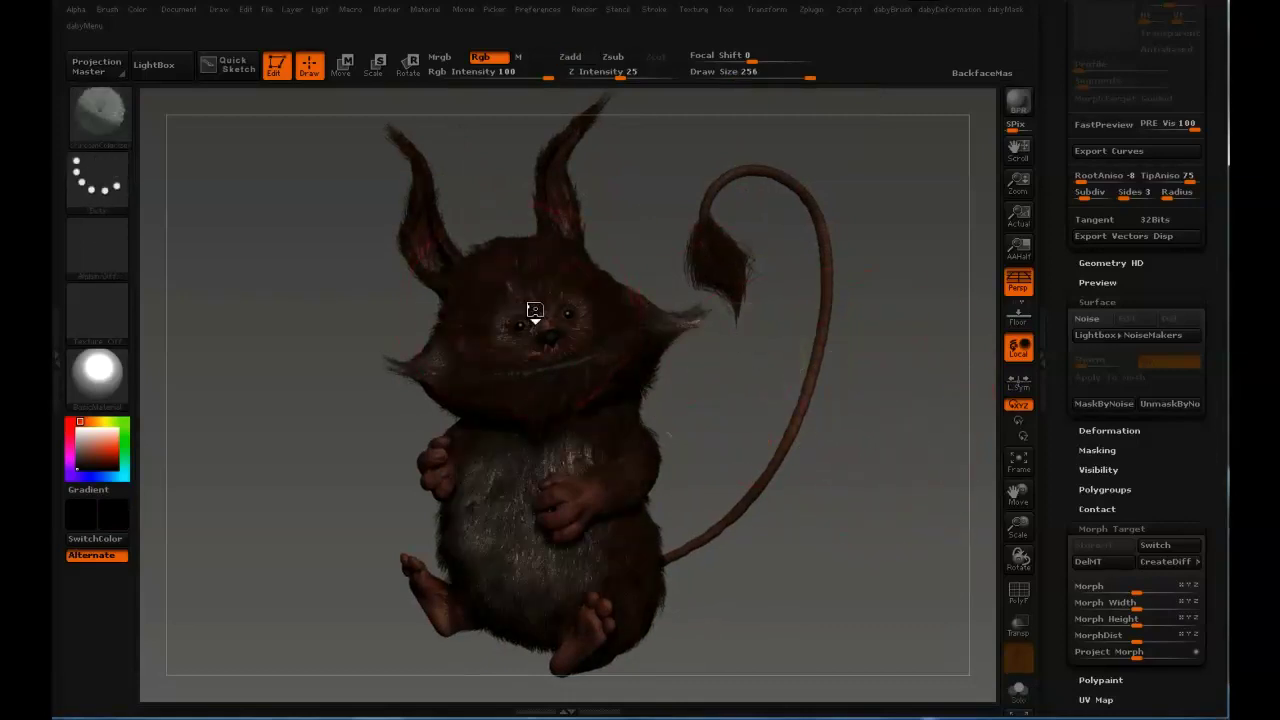
Colorize the unmasked fur strands black across the creature's front, side and back, and reduce the draw size to 168
{"action": "left_click_drag", "start_coordinate": [280, 420], "coordinate": [257, 480], "text": "alt"}
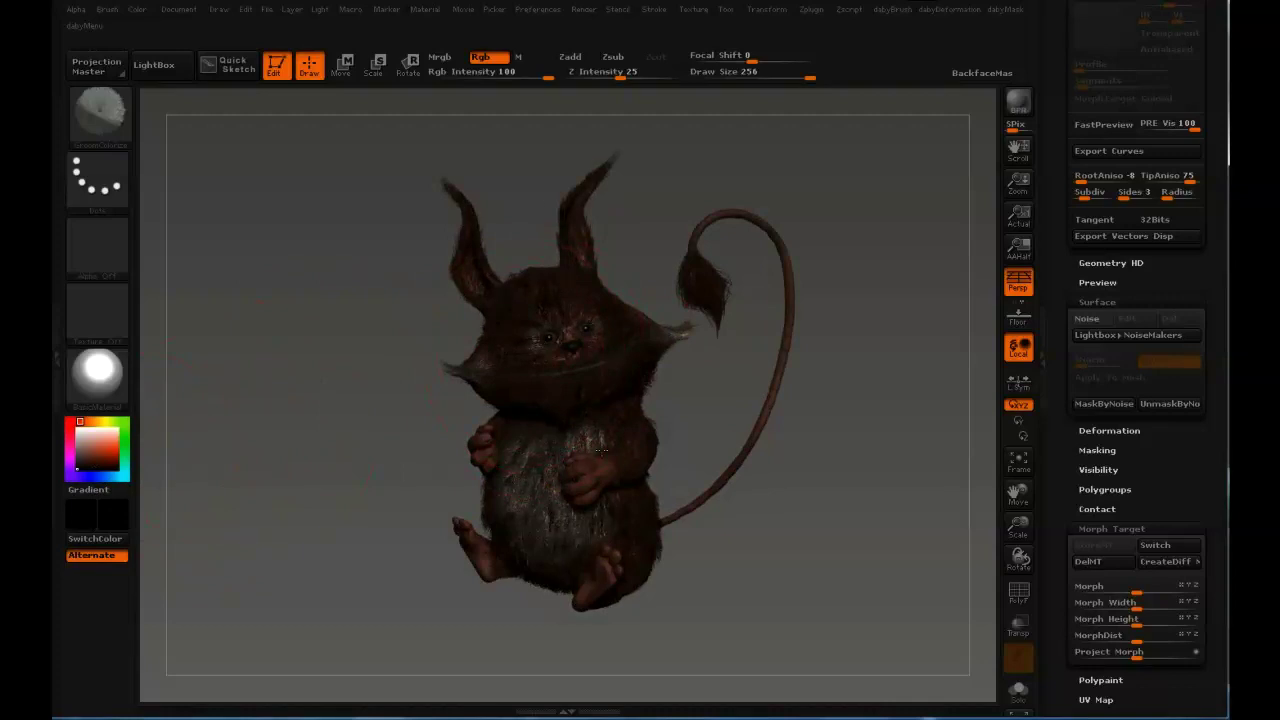
{"action": "left_click_drag", "start_coordinate": [573, 470], "coordinate": [469, 412]}
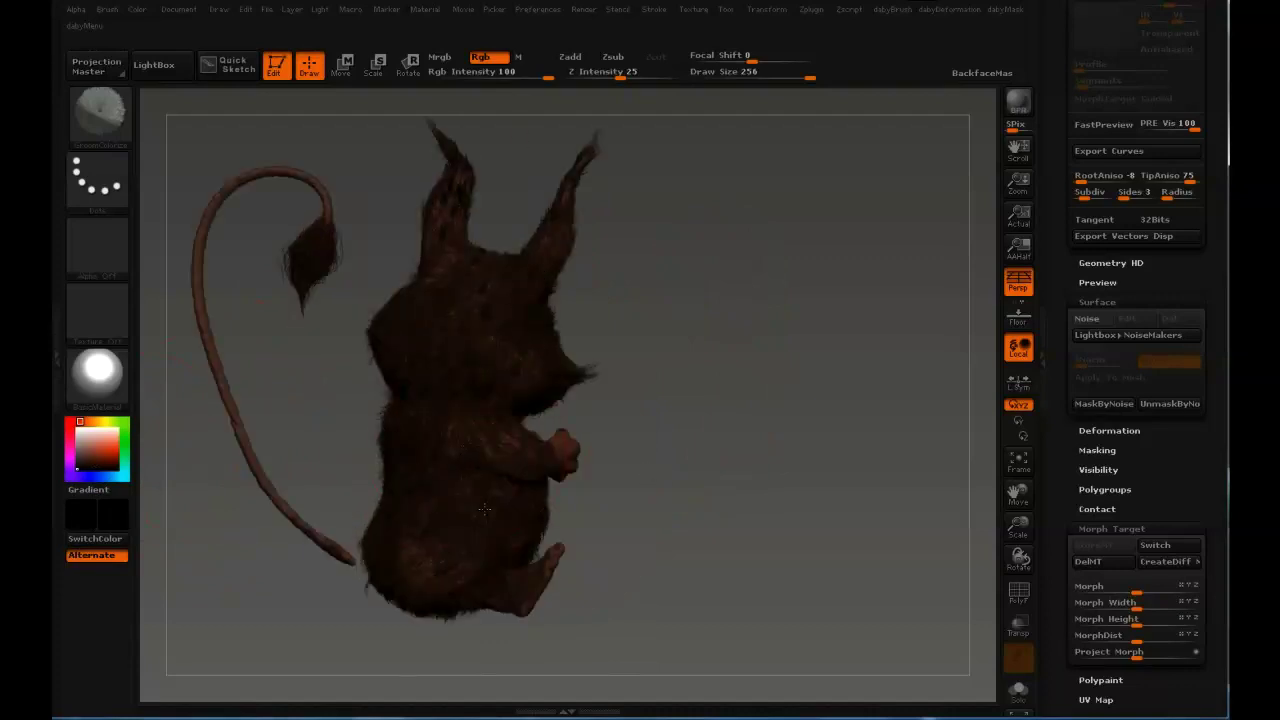
{"action": "left_click_drag", "start_coordinate": [459, 497], "coordinate": [366, 521]}
{"action": "left_click_drag", "start_coordinate": [626, 366], "coordinate": [423, 375]}
{"action": "left_click_drag", "start_coordinate": [298, 176], "coordinate": [417, 313]}
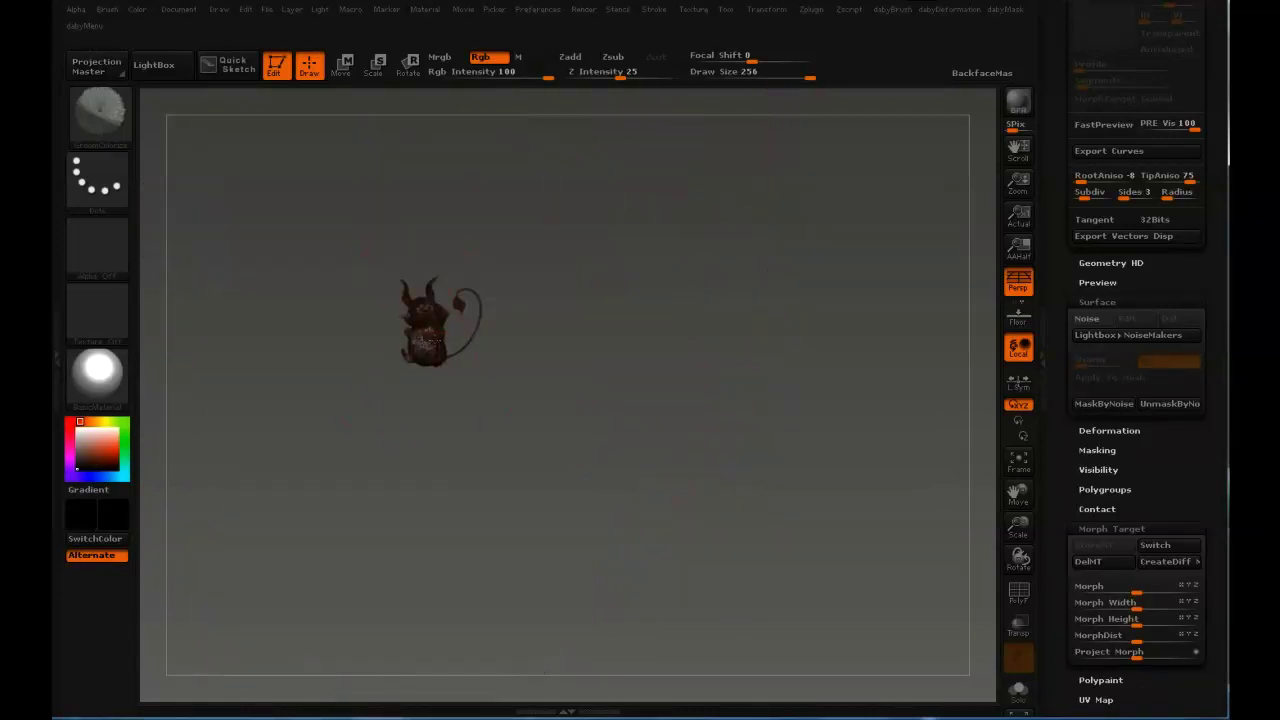
{"action": "left_click_drag", "start_coordinate": [421, 362], "coordinate": [746, 396]}
{"action": "key", "text": "["}
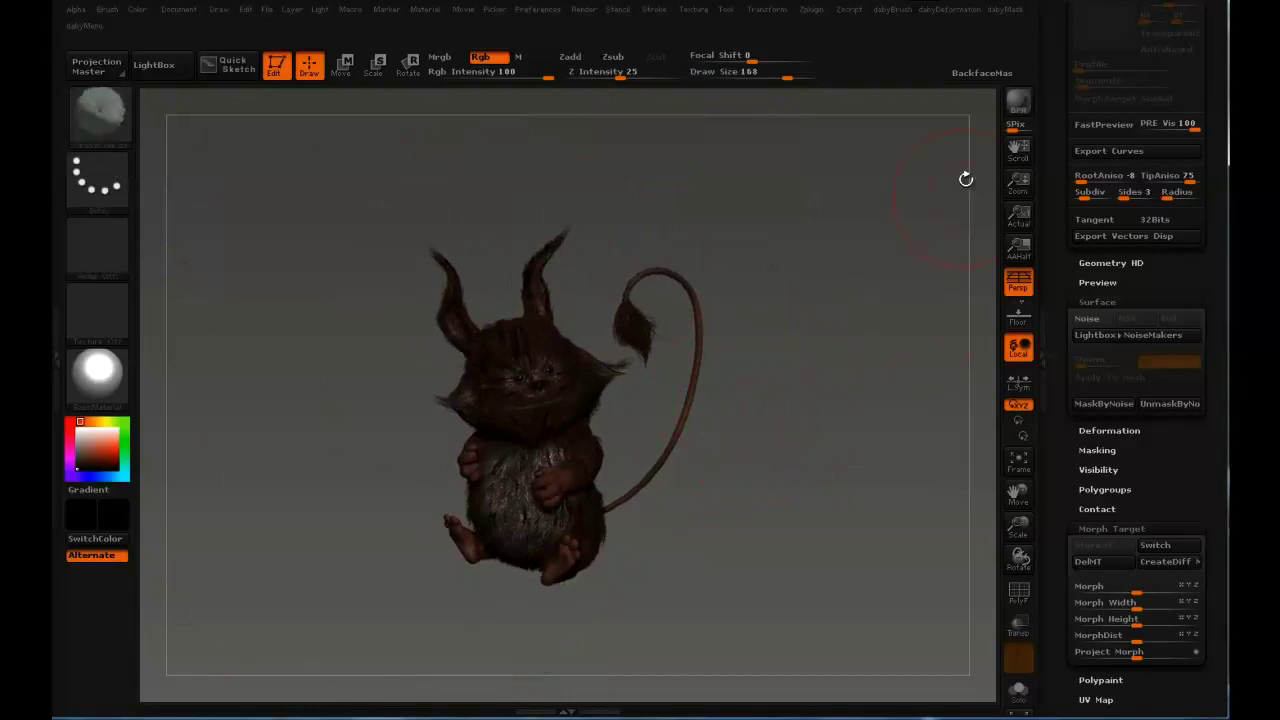
Lower the newest layer's intensity to 0.4285, set the draw size to 103 and check the fur color from several angles
{"action": "scroll", "coordinate": [1054, 385], "scroll_direction": "up", "scroll_amount": 2}
{"action": "scroll", "coordinate": [1054, 385], "scroll_direction": "up", "scroll_amount": 5}
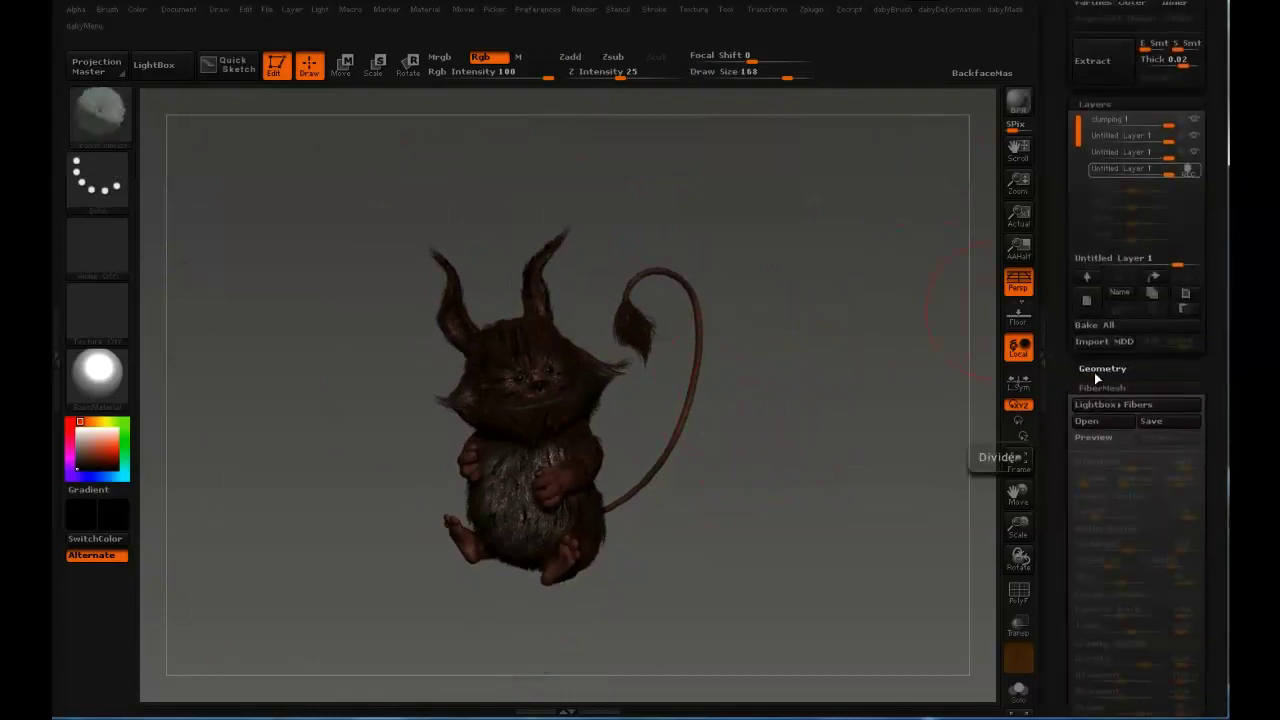
{"action": "left_click_drag", "start_coordinate": [1176, 170], "coordinate": [1157, 170]}
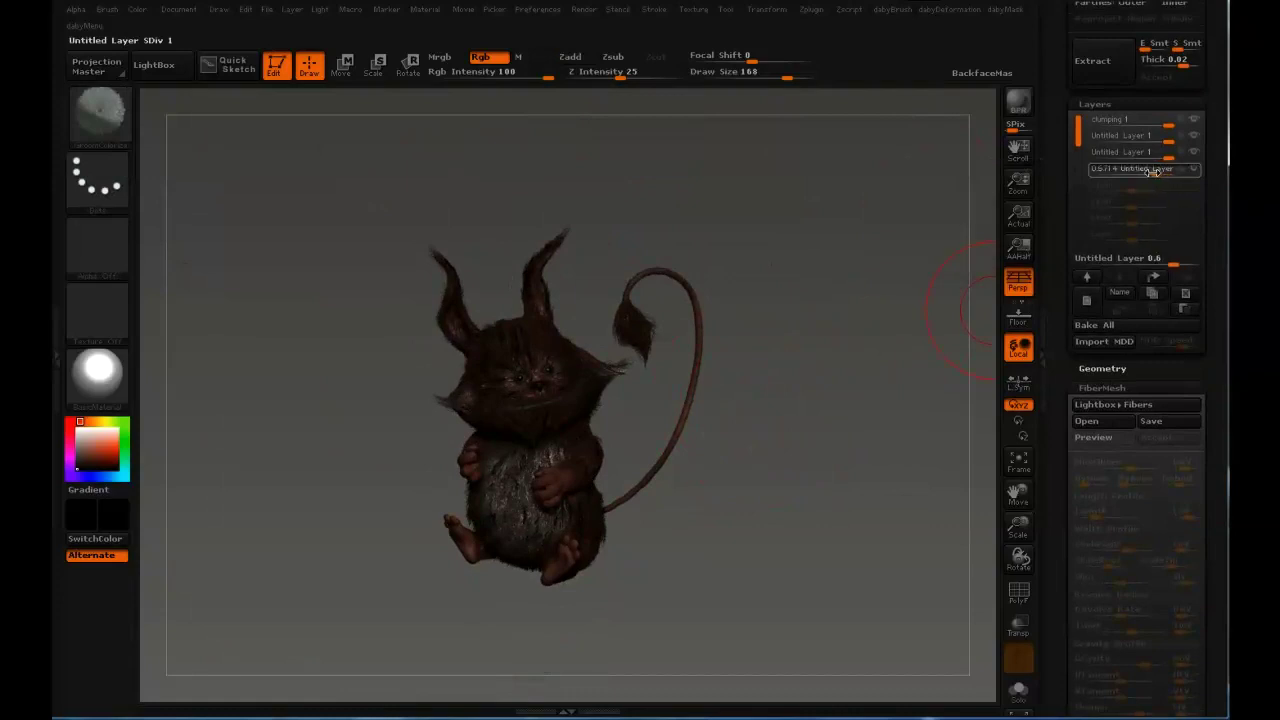
{"action": "mouse_move", "coordinate": [761, 425]}
{"action": "left_mouse_down", "text": "alt"}
{"action": "mouse_move", "coordinate": [790, 362]}
{"action": "mouse_move", "coordinate": [832, 318]}
{"action": "mouse_move", "coordinate": [764, 320]}
{"action": "left_mouse_up", "text": "alt"}
{"action": "mouse_move", "coordinate": [657, 304]}
{"action": "left_mouse_down"}
{"action": "mouse_move", "coordinate": [603, 315]}
{"action": "mouse_move", "coordinate": [631, 309]}
{"action": "mouse_move", "coordinate": [613, 283]}
{"action": "mouse_move", "coordinate": [643, 268]}
{"action": "left_mouse_up"}
{"action": "key", "text": "s"}
{"action": "mouse_move", "coordinate": [634, 266]}
{"action": "left_mouse_down"}
{"action": "mouse_move", "coordinate": [613, 264]}
{"action": "mouse_move", "coordinate": [700, 232]}
{"action": "mouse_move", "coordinate": [791, 223]}
{"action": "left_mouse_up"}
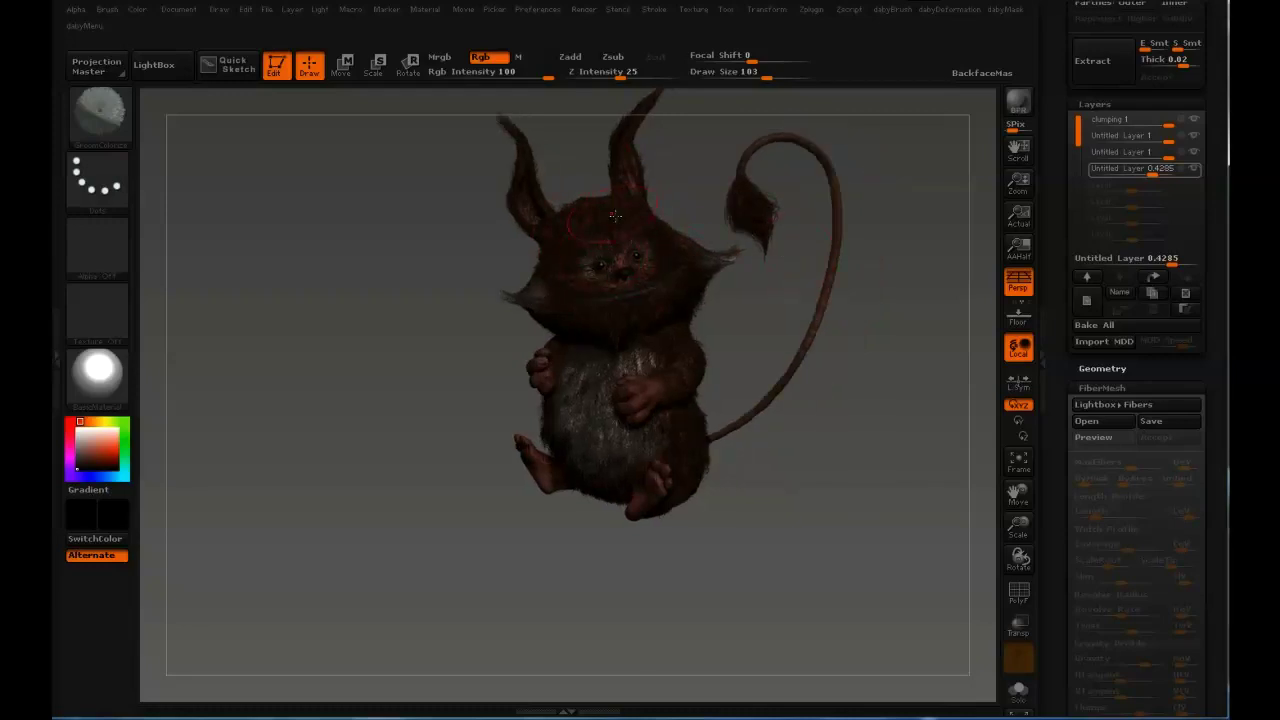
{"action": "left_click_drag", "start_coordinate": [588, 241], "coordinate": [550, 245]}
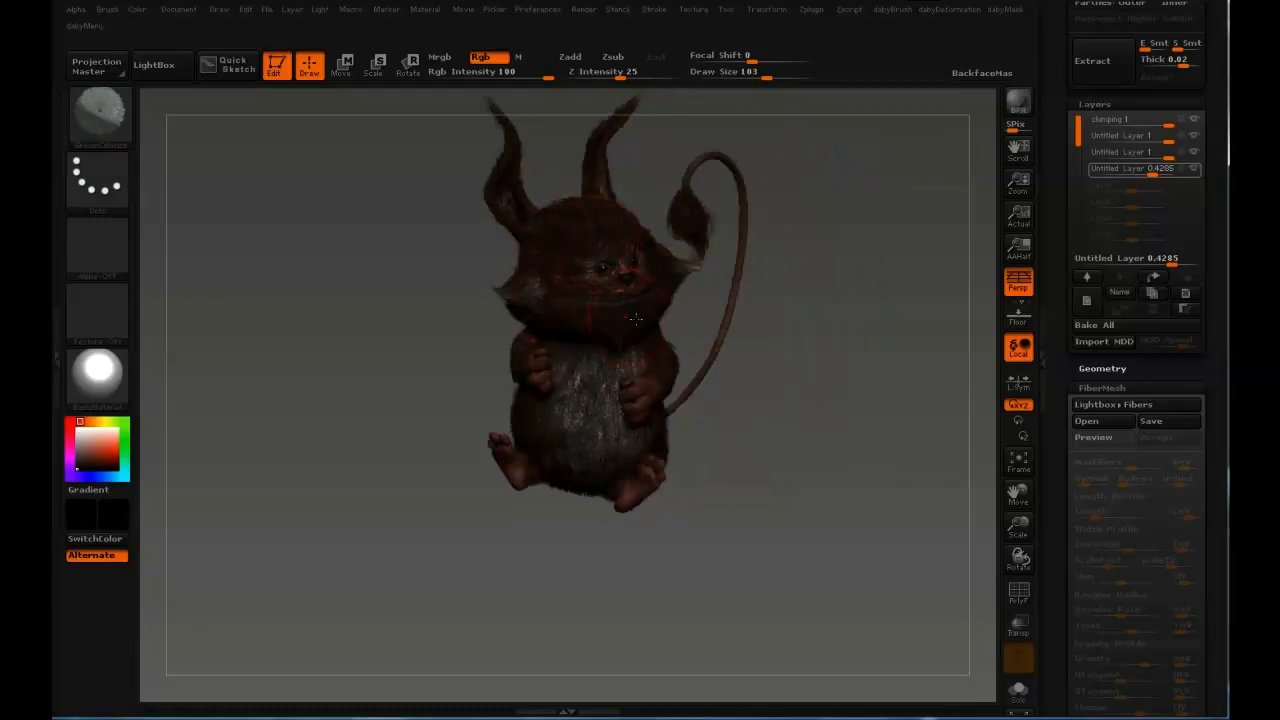
{"action": "left_click_drag", "start_coordinate": [585, 284], "coordinate": [578, 271]}
{"action": "left_click_drag", "start_coordinate": [654, 207], "coordinate": [904, 266]}
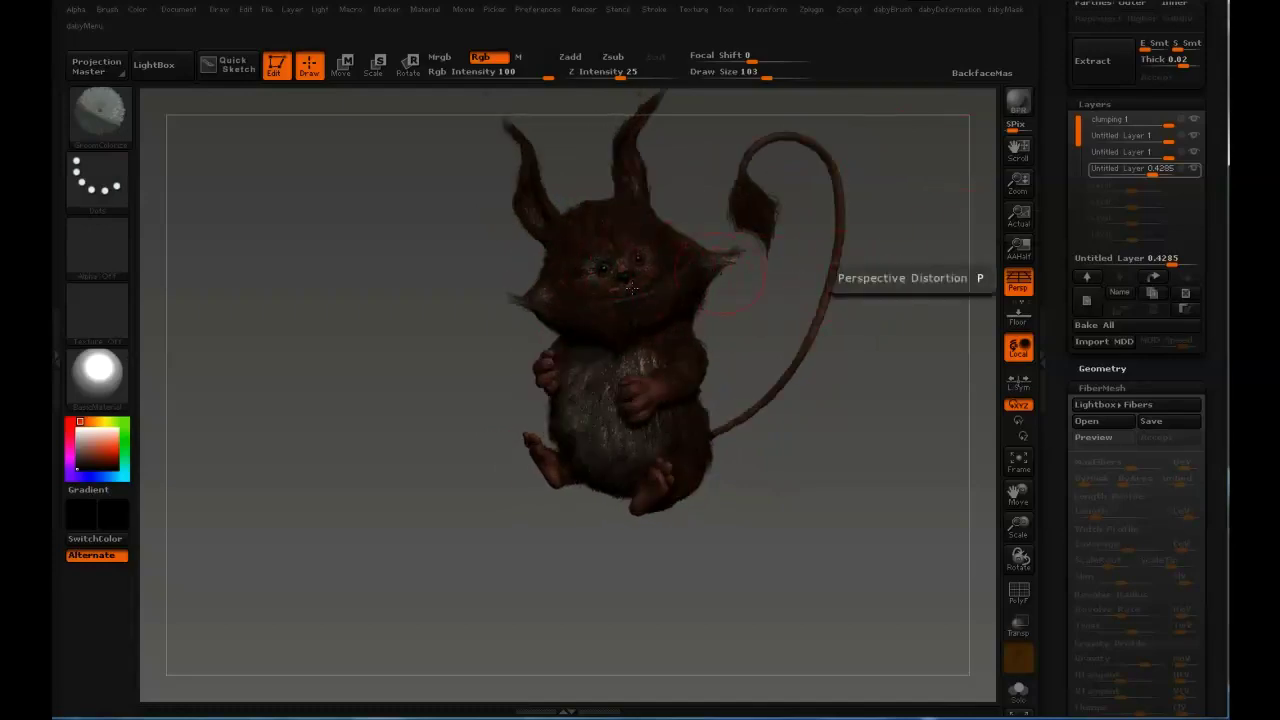
Add a new layer and mask scattered fur strands over the creature's front and side at draw size 41
{"action": "left_click", "coordinate": [1087, 299]}
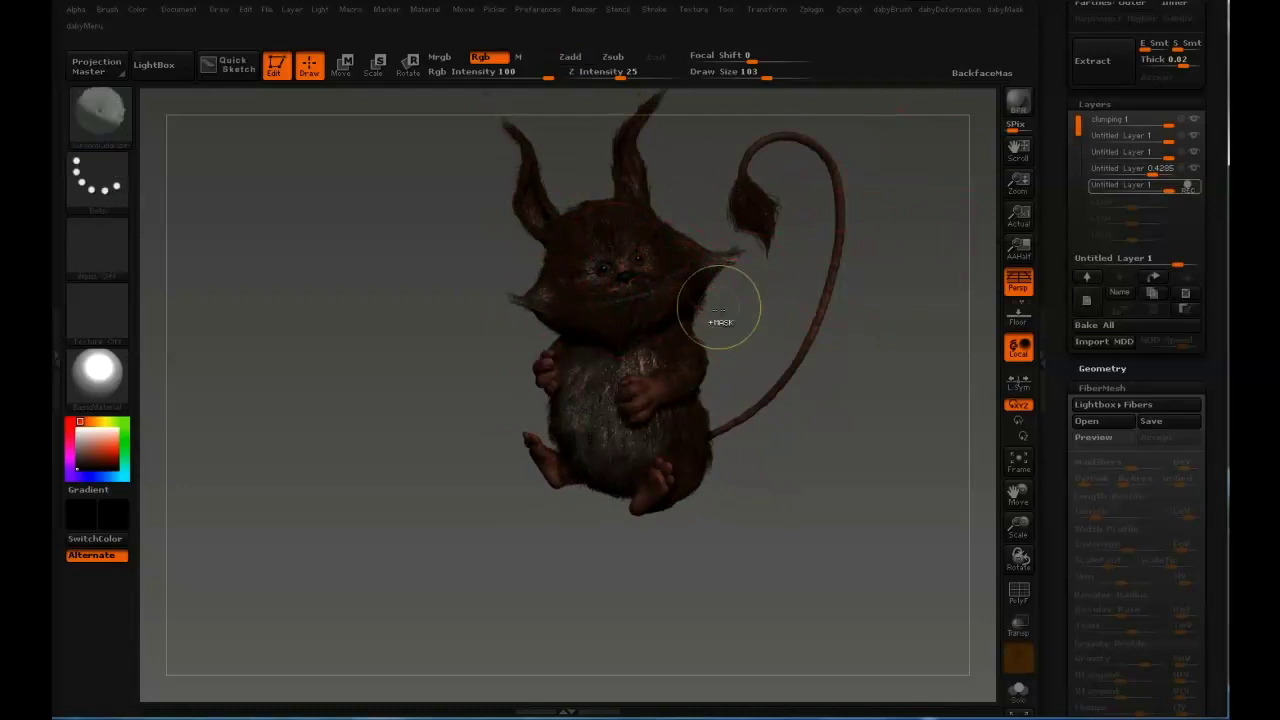
{"action": "key", "text": "bracketleft"}
{"action": "key", "text": "bracketleft"}
{"action": "key", "text": "bracketleft"}
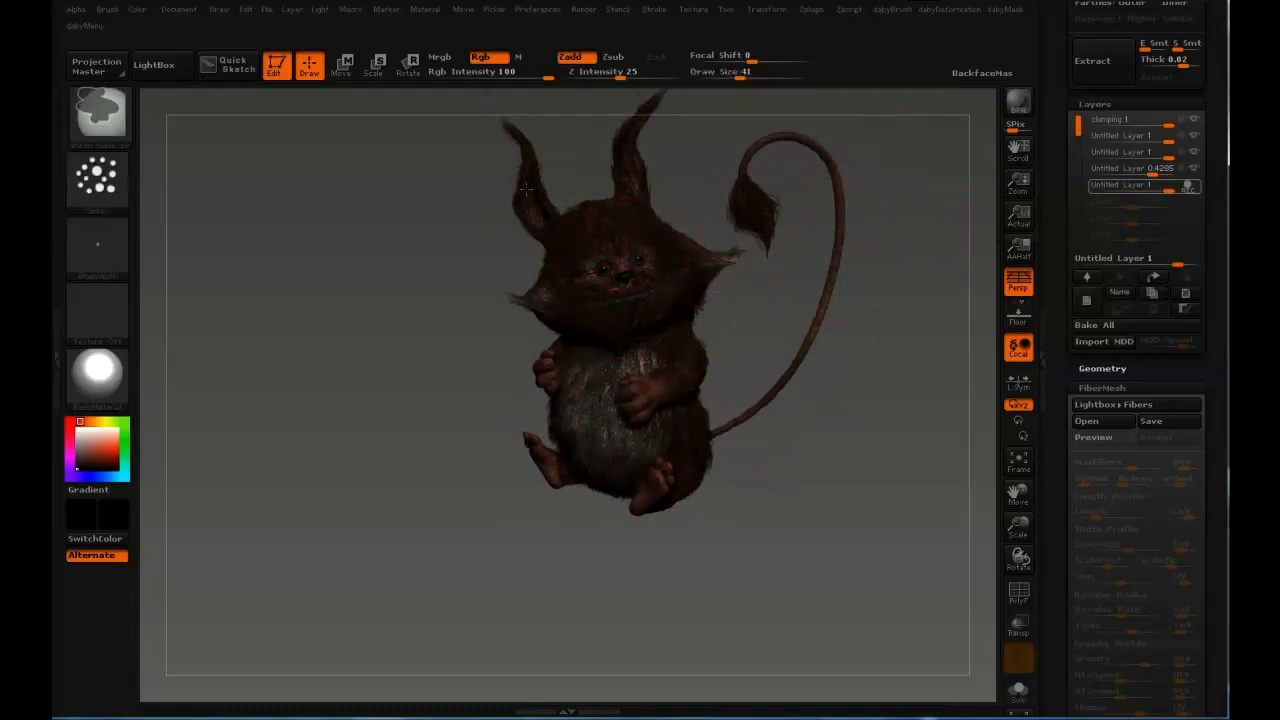
{"action": "left_click_drag", "start_coordinate": [690, 412], "coordinate": [547, 353]}
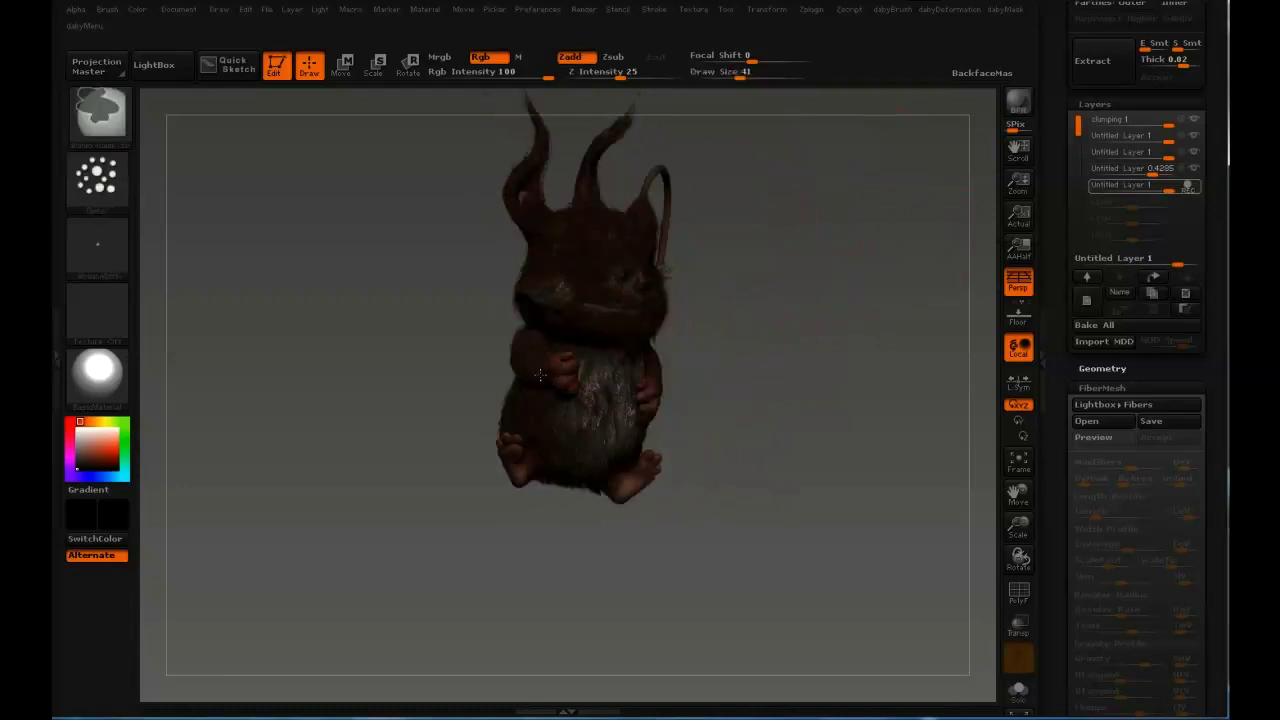
{"action": "left_click_drag", "start_coordinate": [545, 447], "coordinate": [598, 279]}
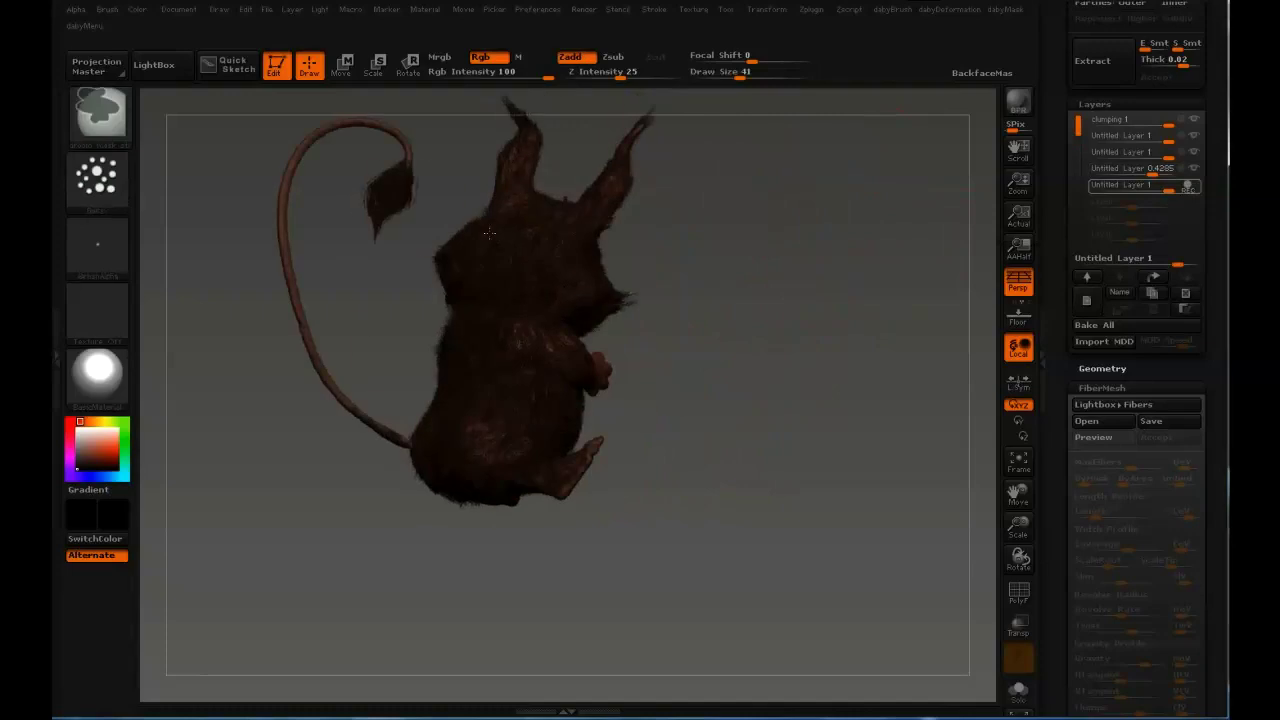
Mask finer scattered strands over the back, sides, head and ears at draw size 29
{"action": "key", "text": "bracketleft"}
{"action": "left_click_drag", "start_coordinate": [551, 483], "coordinate": [438, 425]}
{"action": "left_click_drag", "start_coordinate": [393, 256], "coordinate": [603, 358]}
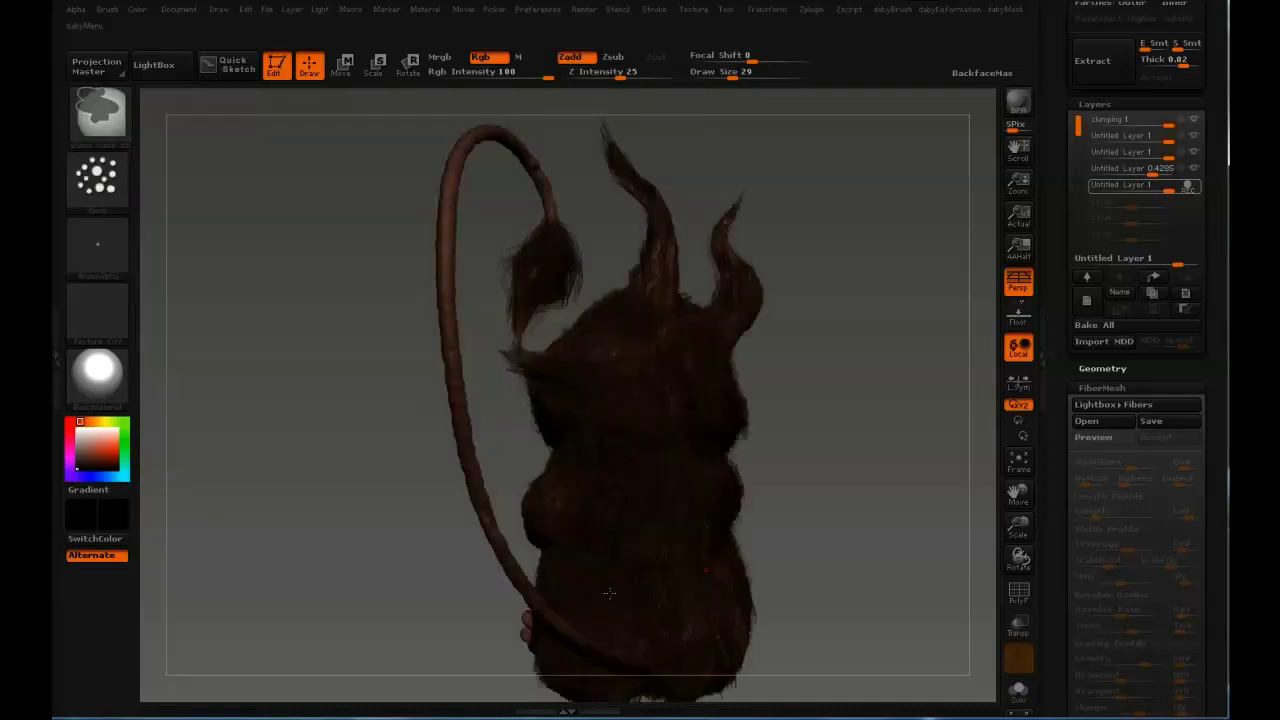
{"action": "left_click_drag", "start_coordinate": [609, 593], "coordinate": [526, 489]}
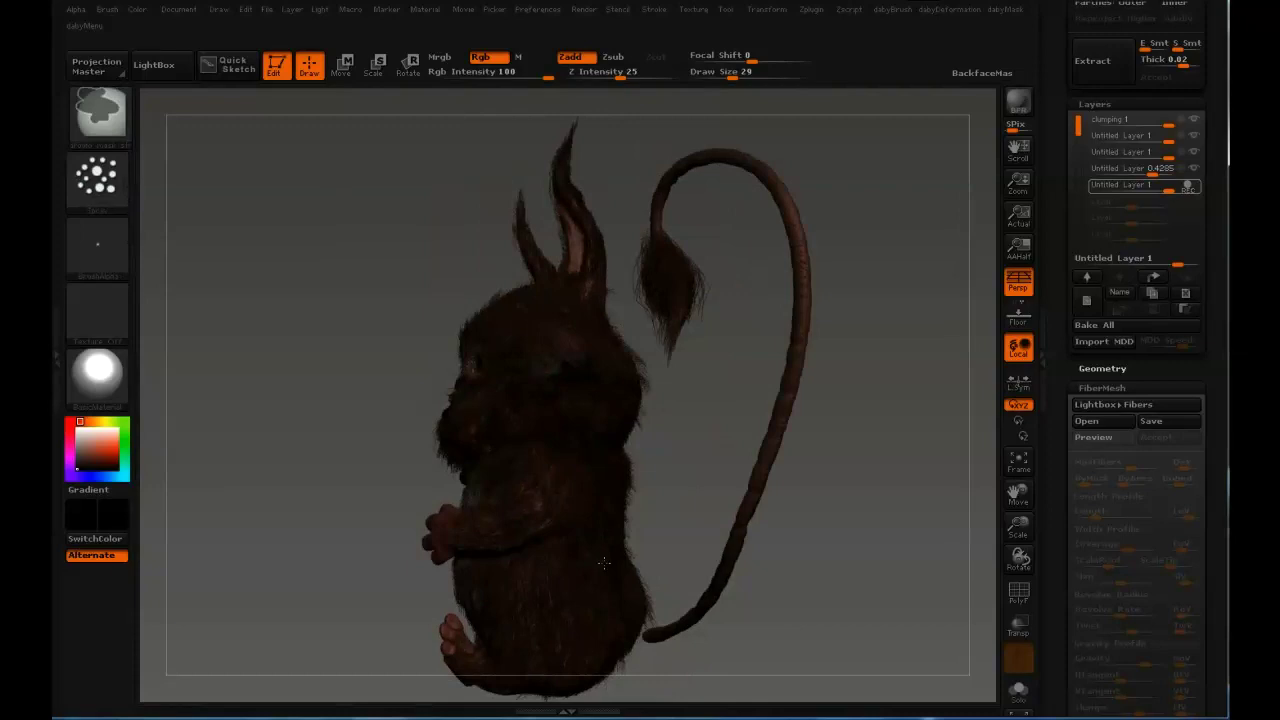
{"action": "left_click_drag", "start_coordinate": [565, 325], "coordinate": [703, 328]}
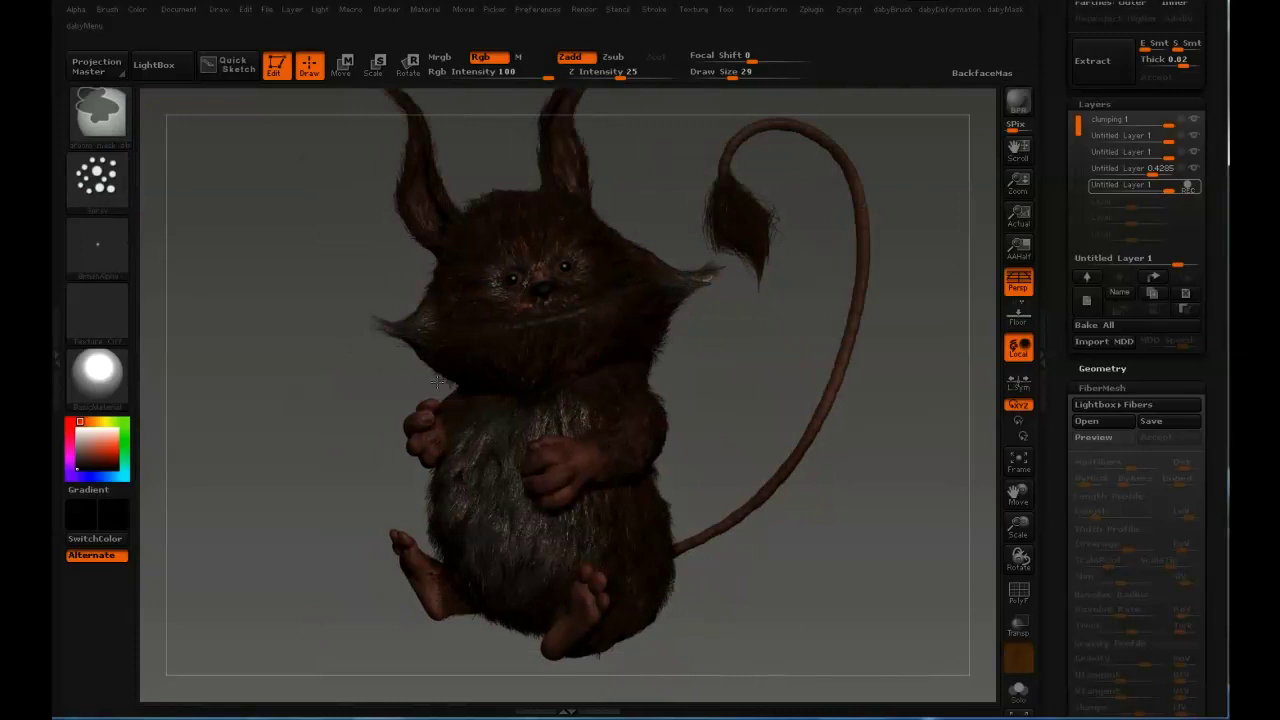
{"action": "left_click_drag", "start_coordinate": [446, 172], "coordinate": [623, 373]}
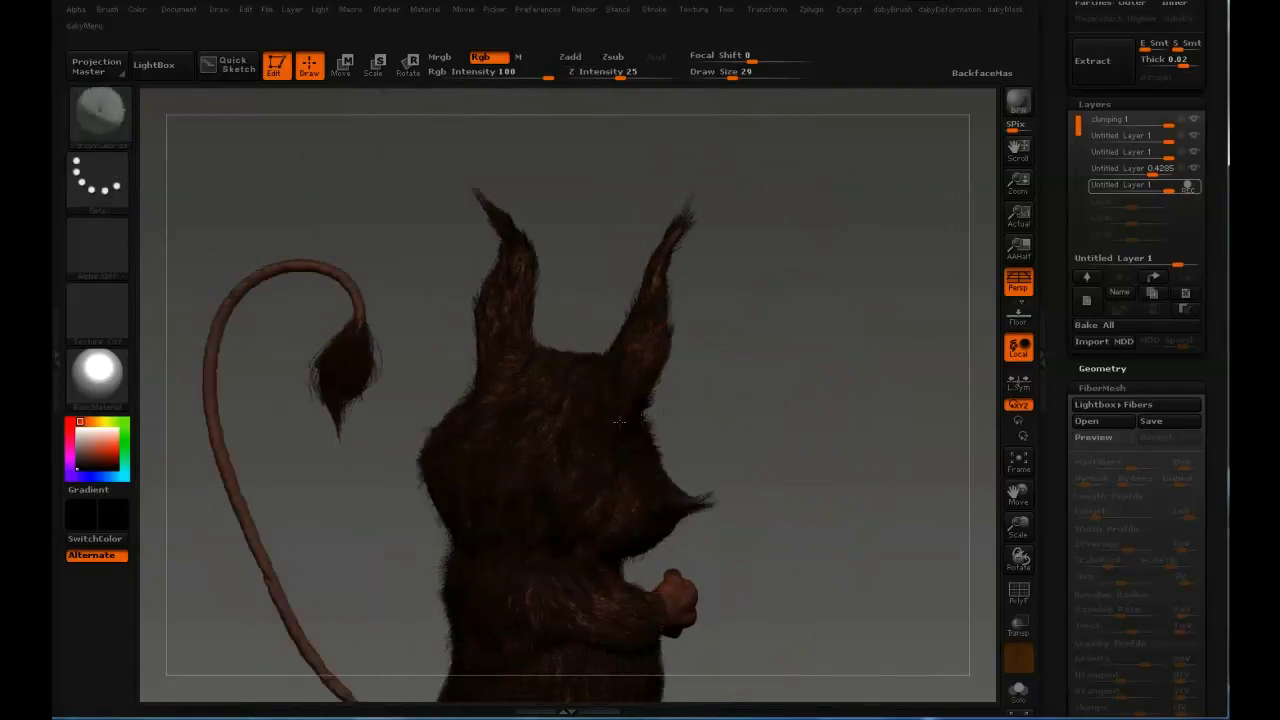
{"action": "mouse_move", "coordinate": [560, 400]}
{"action": "left_mouse_down"}
{"action": "mouse_move", "coordinate": [805, 390]}
{"action": "mouse_move", "coordinate": [838, 378]}
{"action": "mouse_move", "coordinate": [823, 309]}
{"action": "mouse_move", "coordinate": [805, 305]}
{"action": "mouse_move", "coordinate": [814, 323]}
{"action": "mouse_move", "coordinate": [771, 362]}
{"action": "left_mouse_up"}
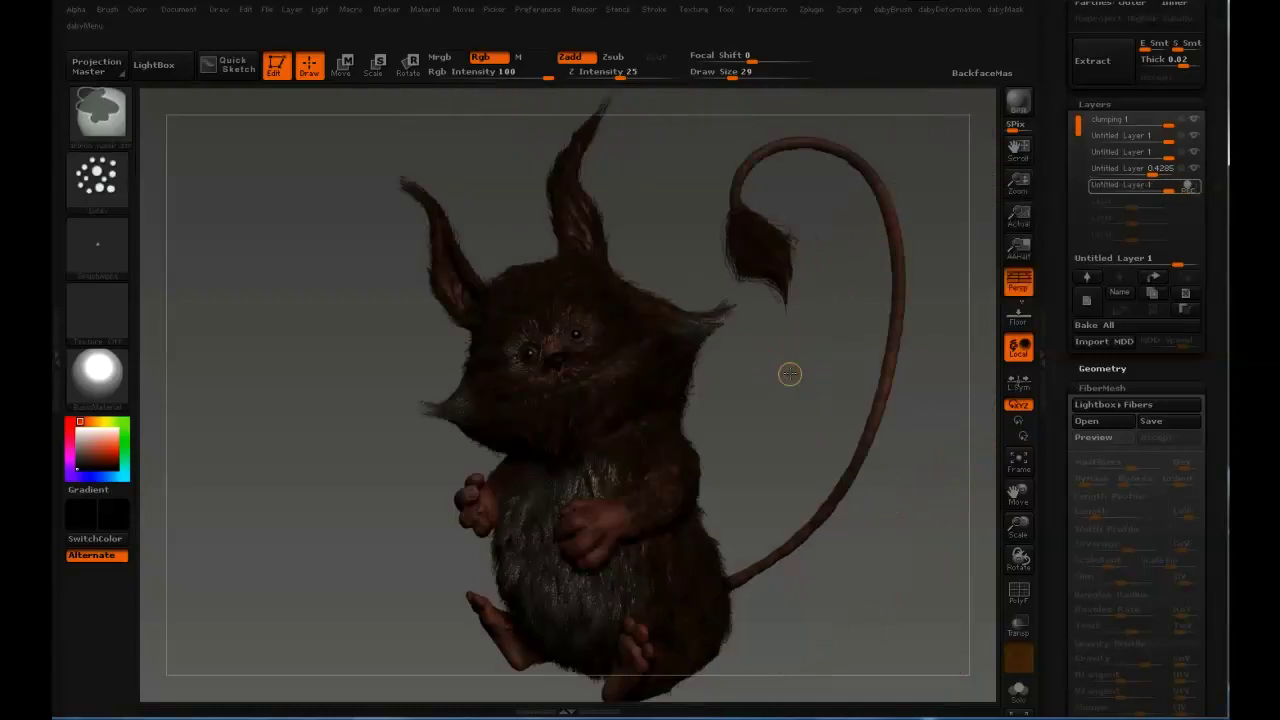
Invert the fibers' mask and invert it back, then choose a light pinkish-beige paint color
{"action": "left_click", "coordinate": [790, 368], "text": "ctrl"}
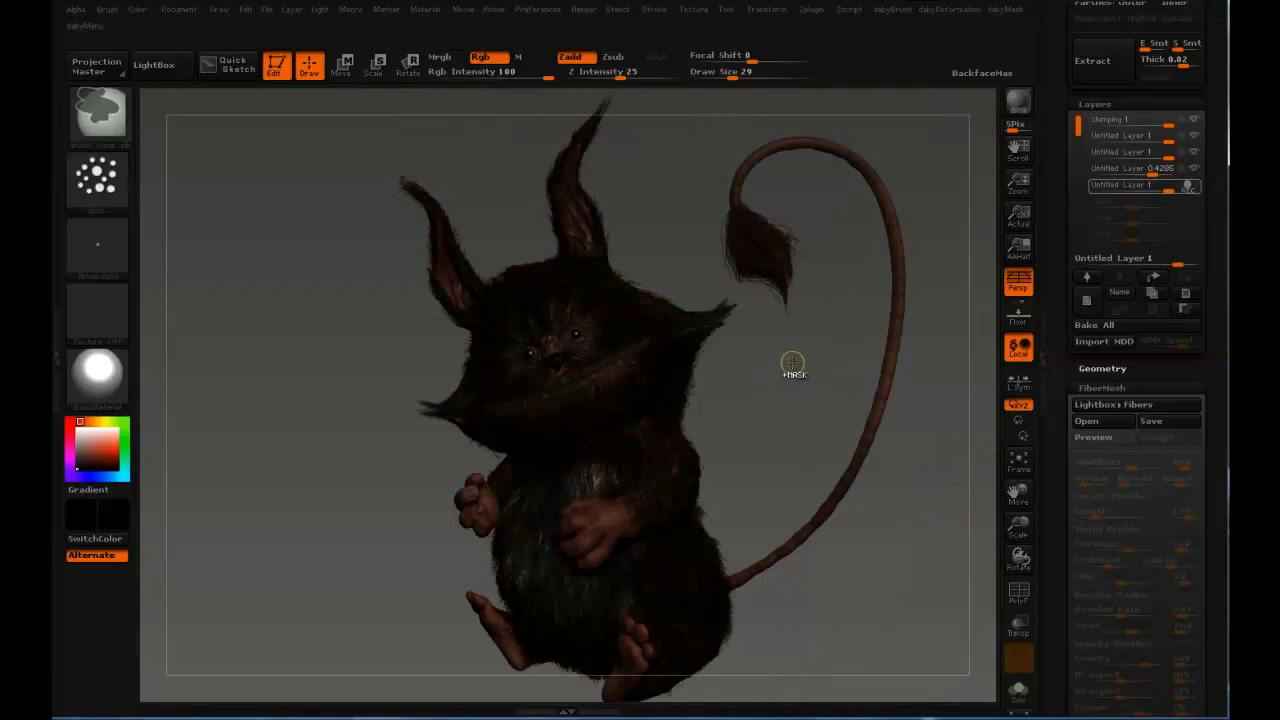
{"action": "left_click", "coordinate": [787, 361], "text": "ctrl"}
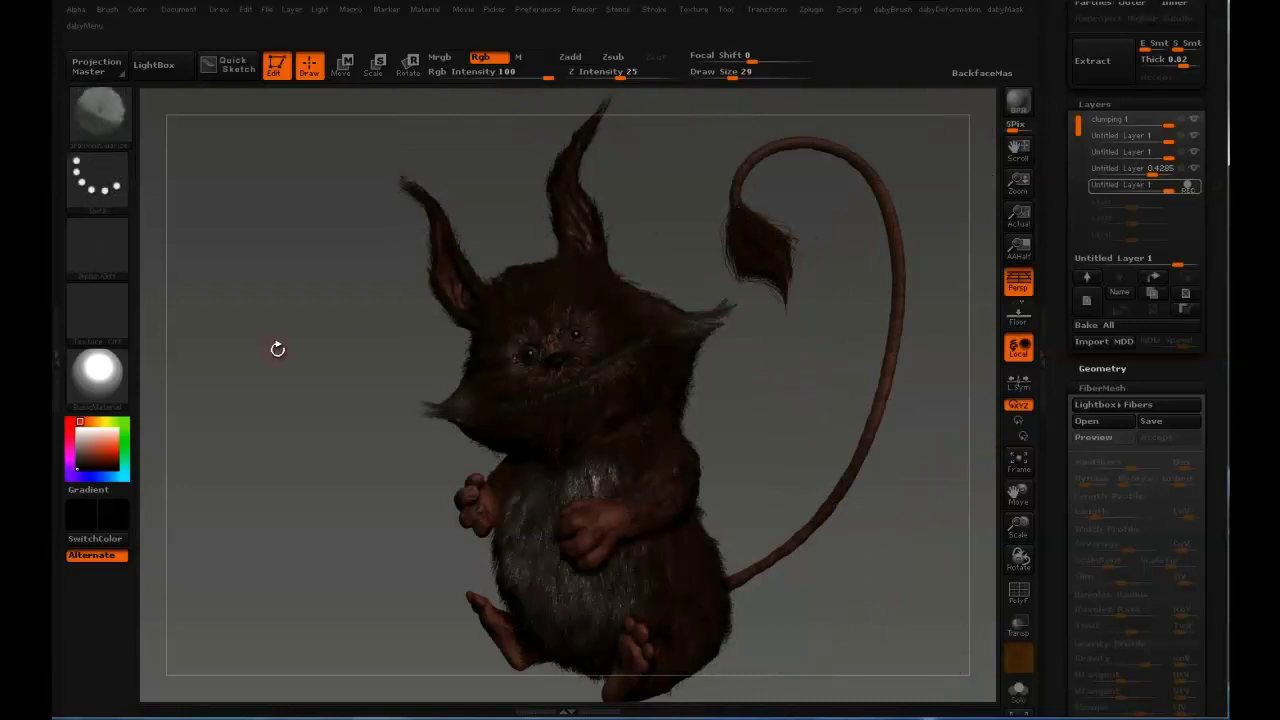
{"action": "left_click", "coordinate": [86, 443]}
{"action": "left_click_drag", "start_coordinate": [86, 443], "coordinate": [87, 439]}
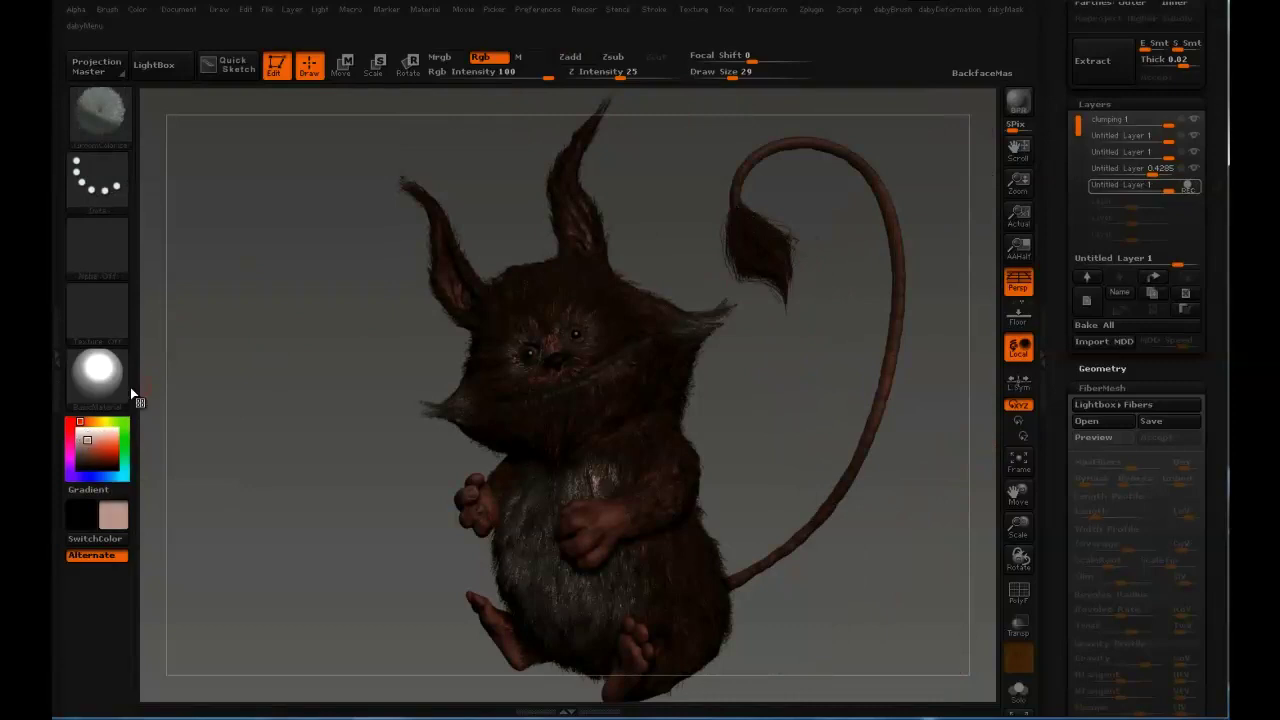
Raise the draw size to 256 and colorize the unmasked fur strands light pinkish-beige over the whole creature
{"action": "key", "text": "s"}
{"action": "left_click_drag", "start_coordinate": [559, 321], "coordinate": [572, 320]}
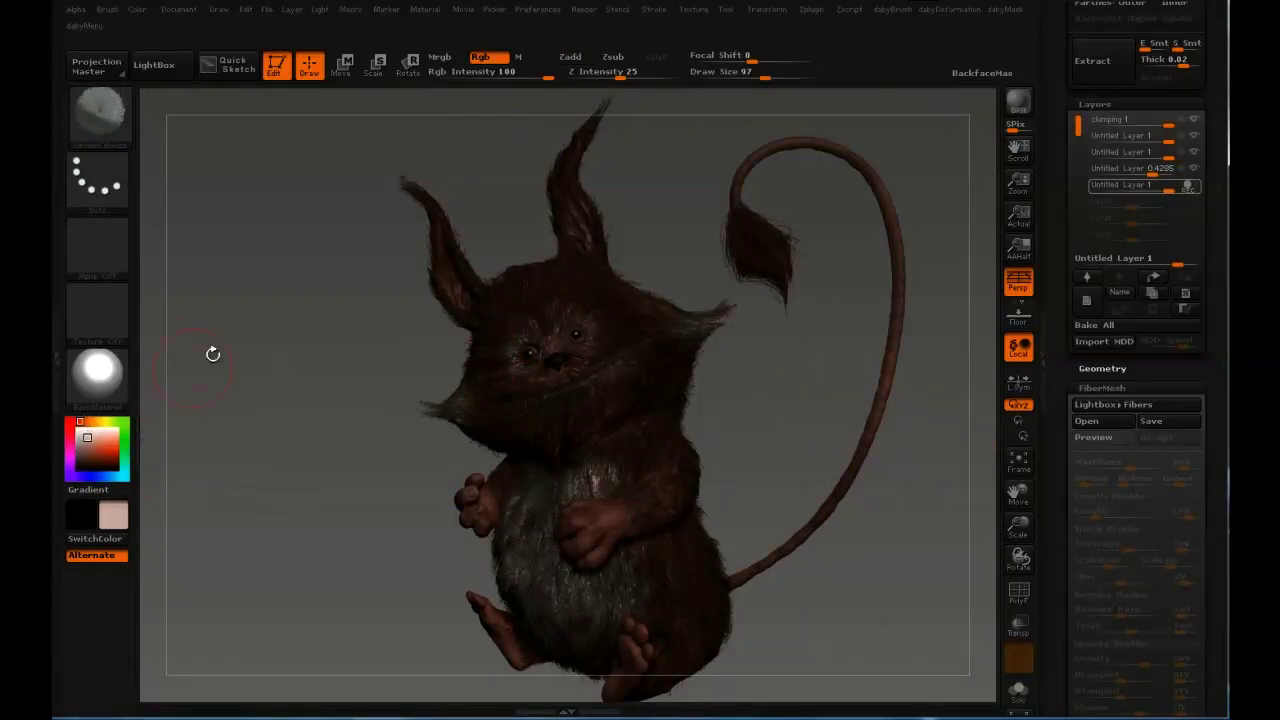
{"action": "key", "text": "s"}
{"action": "left_click_drag", "start_coordinate": [509, 322], "coordinate": [545, 322]}
{"action": "mouse_move", "coordinate": [583, 272]}
{"action": "right_mouse_down", "text": "alt"}
{"action": "mouse_move", "coordinate": [579, 248]}
{"action": "mouse_move", "coordinate": [643, 223]}
{"action": "right_mouse_up", "text": "alt"}
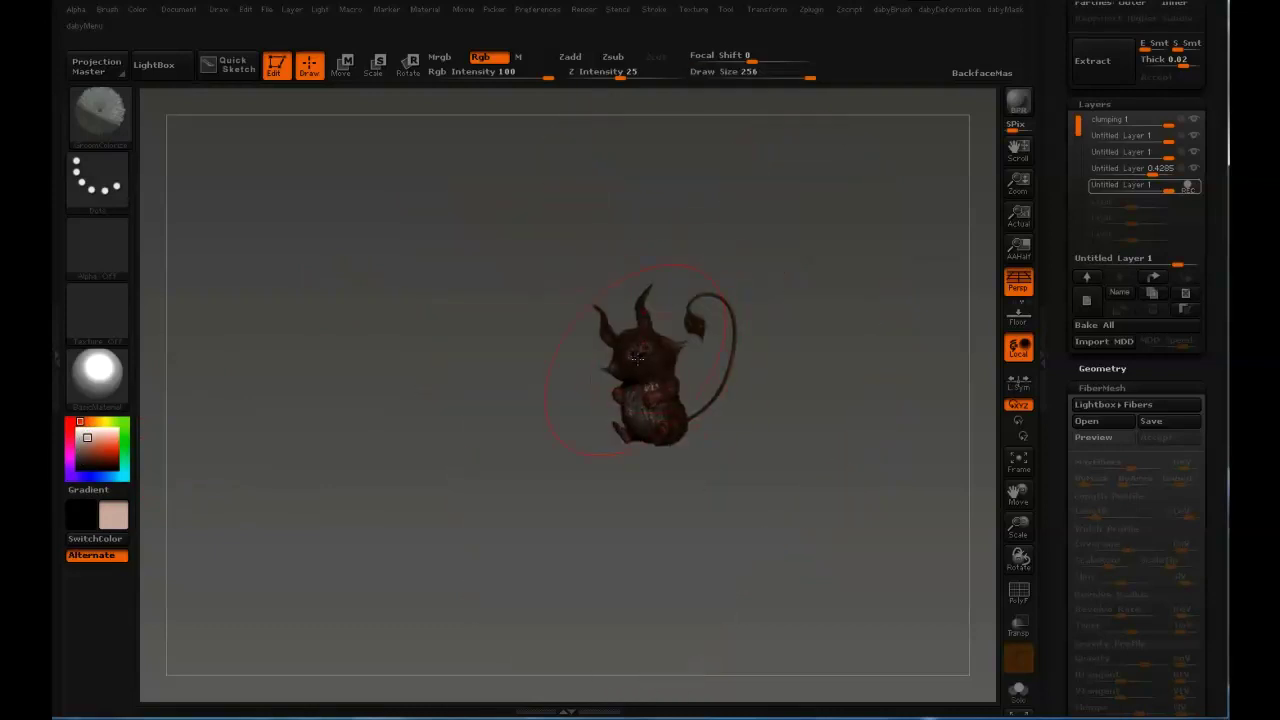
{"action": "mouse_move", "coordinate": [576, 351]}
{"action": "left_mouse_down"}
{"action": "mouse_move", "coordinate": [616, 377]}
{"action": "mouse_move", "coordinate": [578, 420]}
{"action": "left_mouse_up"}
{"action": "mouse_move", "coordinate": [579, 283]}
{"action": "left_mouse_down"}
{"action": "mouse_move", "coordinate": [538, 330]}
{"action": "mouse_move", "coordinate": [805, 338]}
{"action": "mouse_move", "coordinate": [755, 410]}
{"action": "left_mouse_up"}
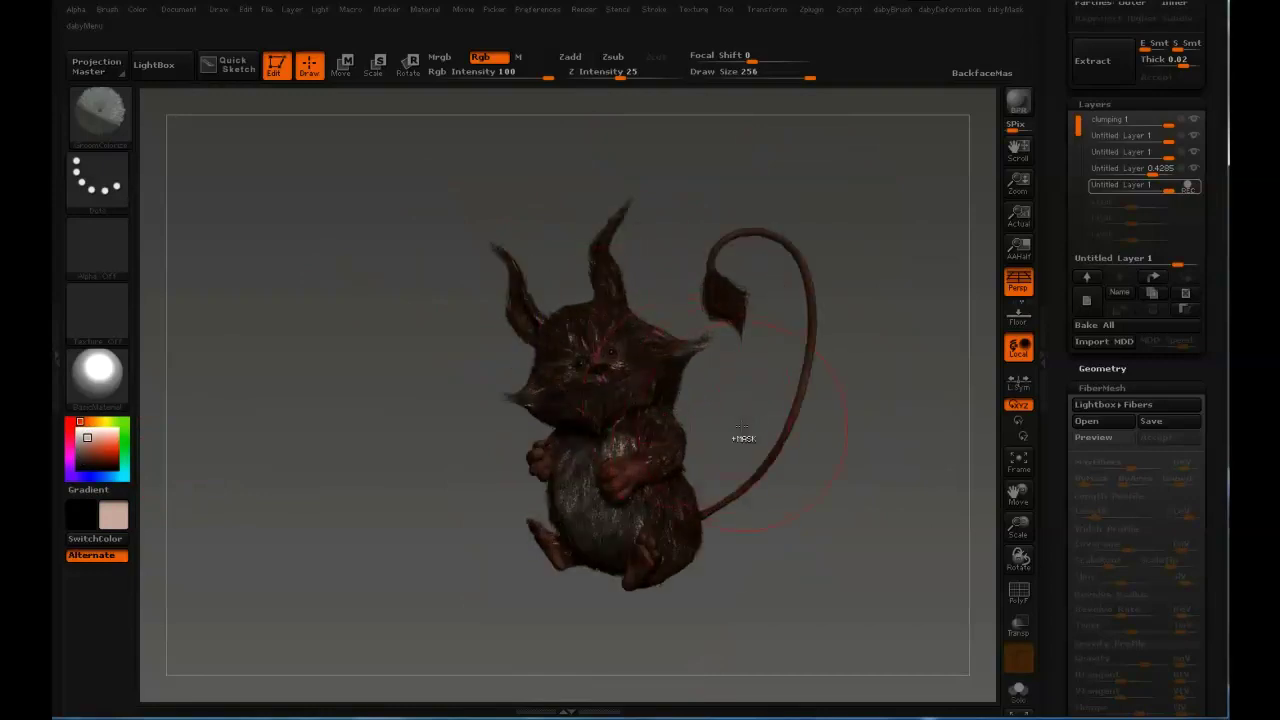
Set the draw size to 192, lower the newest layer's intensity to 0.2857 and check the fur up close
{"action": "key", "text": "["}
{"action": "mouse_move", "coordinate": [1168, 189]}
{"action": "left_mouse_down"}
{"action": "mouse_move", "coordinate": [1148, 187]}
{"action": "mouse_move", "coordinate": [1166, 187]}
{"action": "left_mouse_up"}
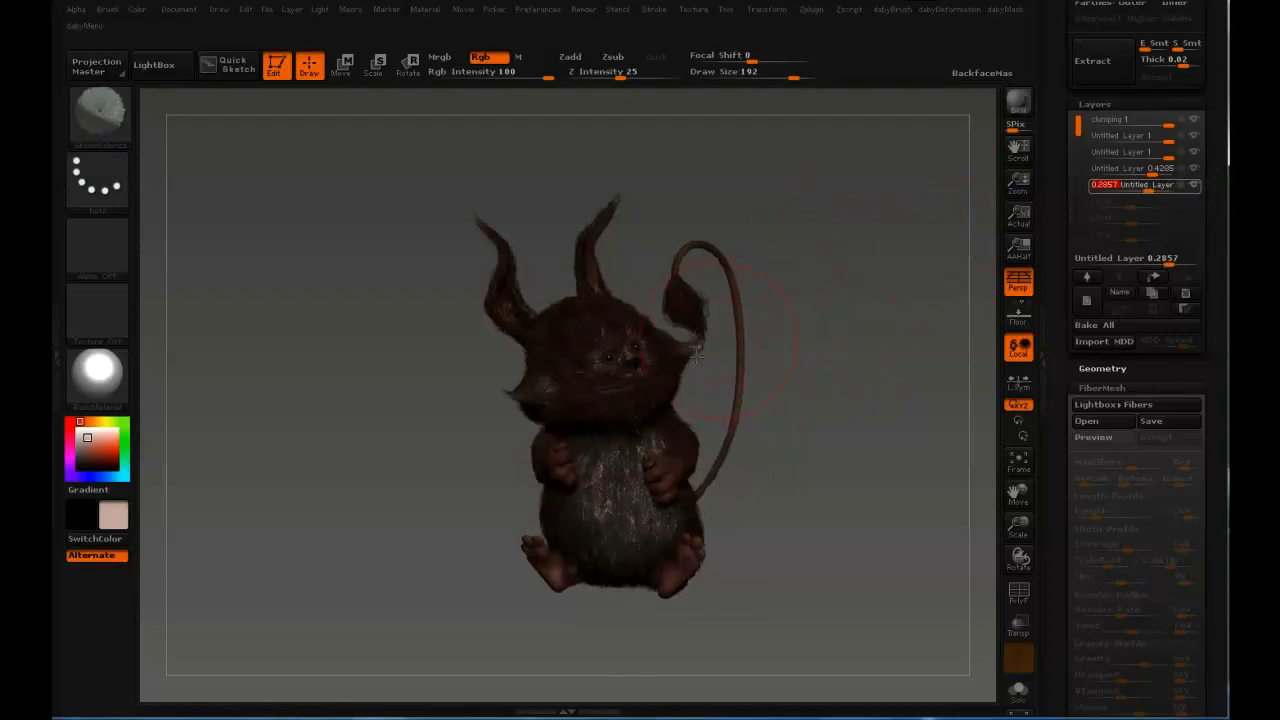
{"action": "scroll", "coordinate": [694, 357], "scroll_direction": "up", "scroll_amount": 3}
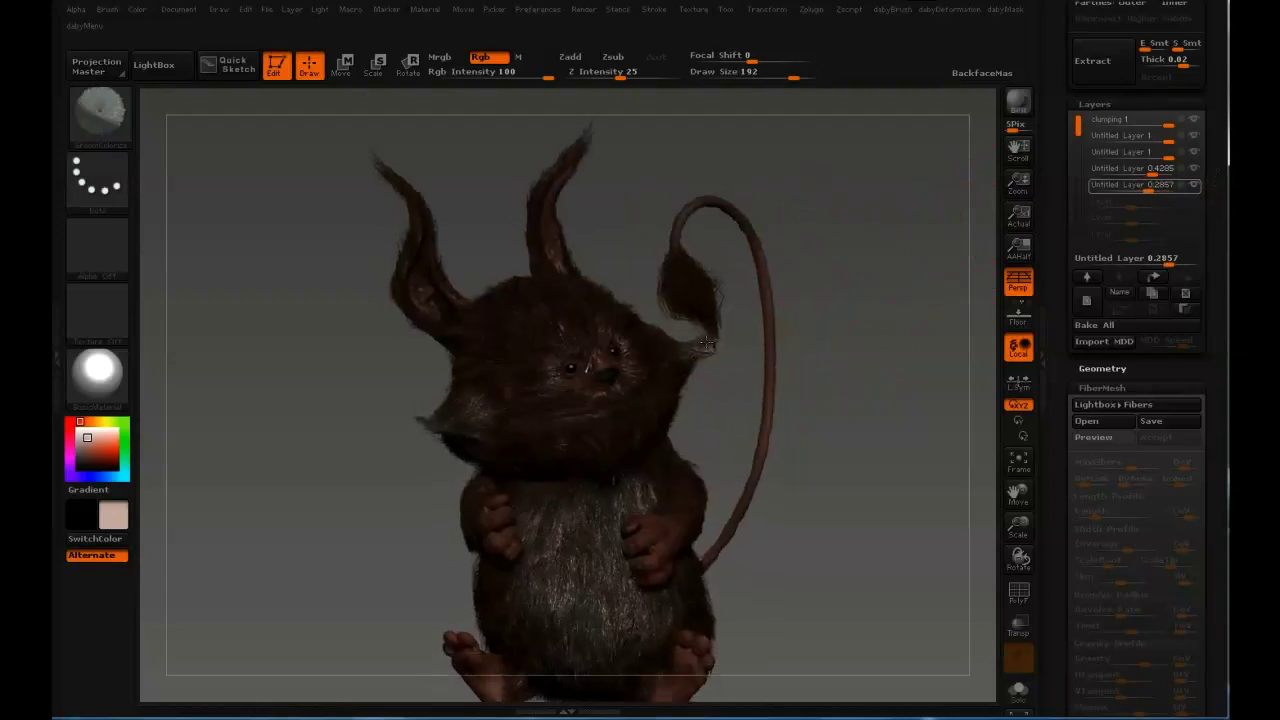
{"action": "left_click_drag", "start_coordinate": [705, 335], "coordinate": [693, 340]}
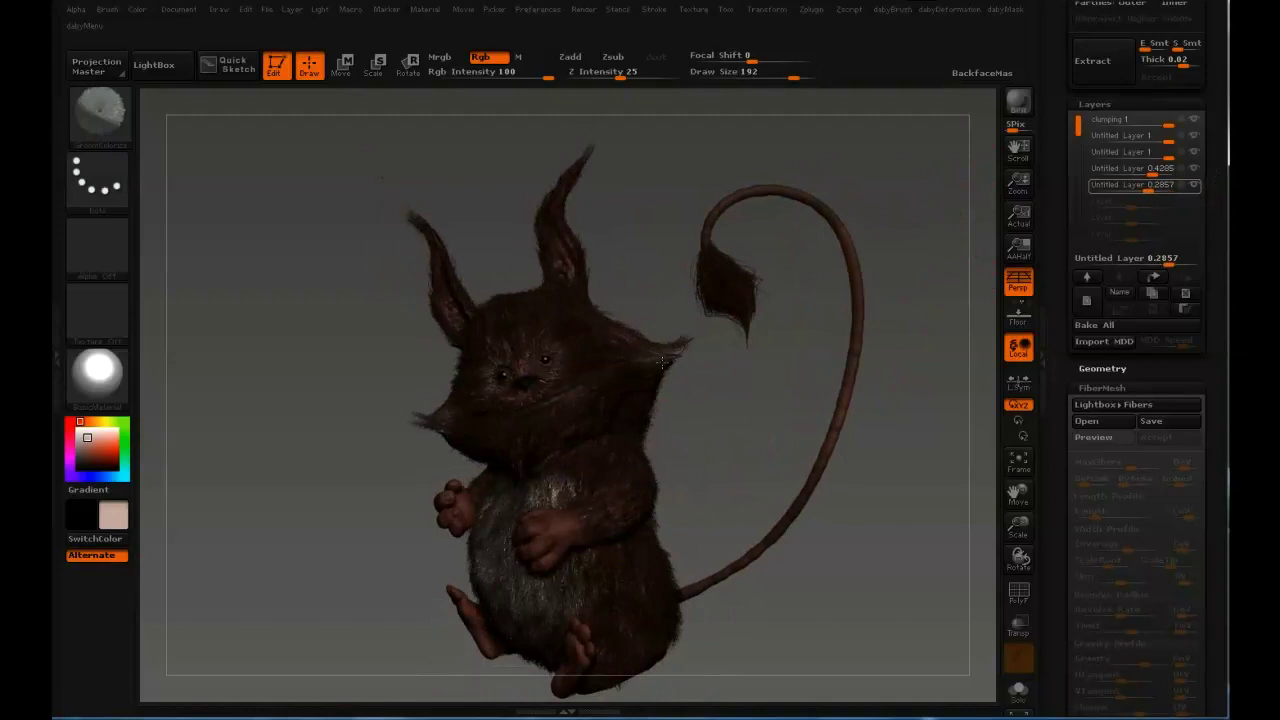
{"action": "right_click_drag", "start_coordinate": [703, 351], "coordinate": [728, 340], "text": "alt"}
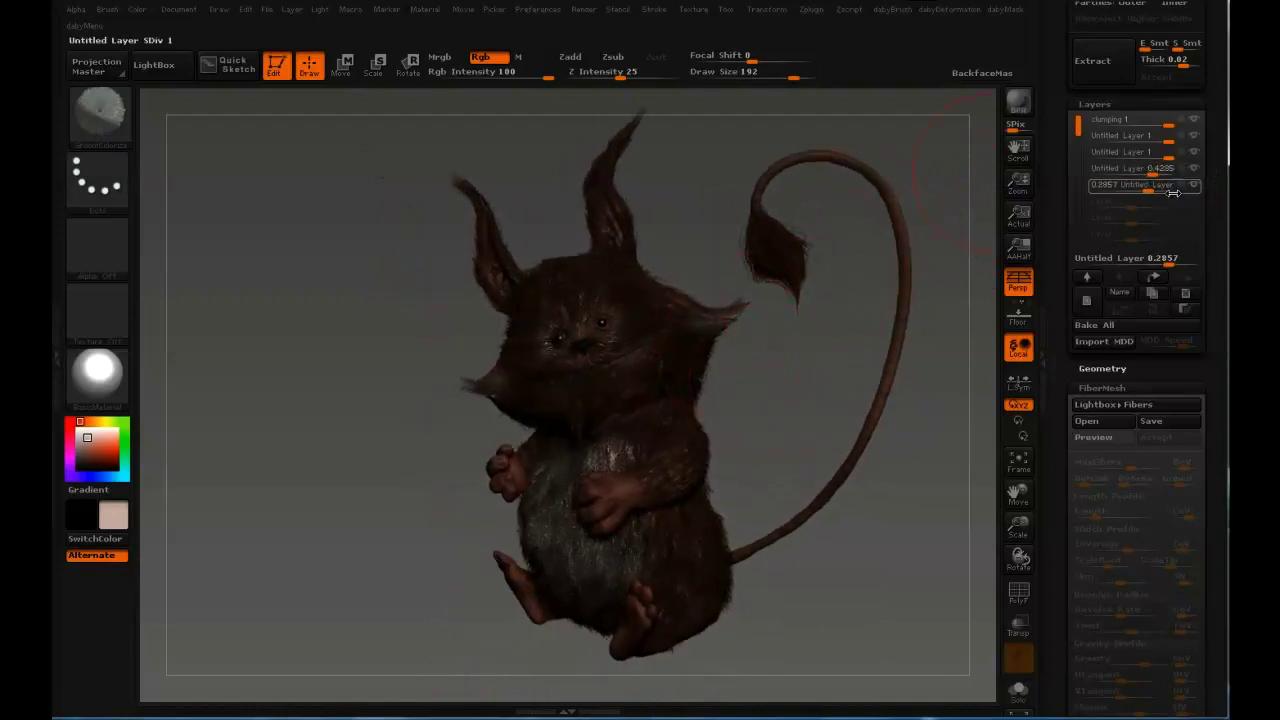
Set the newest layer's intensity to 0.4 and the draw size to 151, then render the creature with BPR
{"action": "left_click_drag", "start_coordinate": [1156, 190], "coordinate": [1151, 189]}
{"action": "key", "text": "s"}
{"action": "left_click_drag", "start_coordinate": [789, 340], "coordinate": [775, 300]}
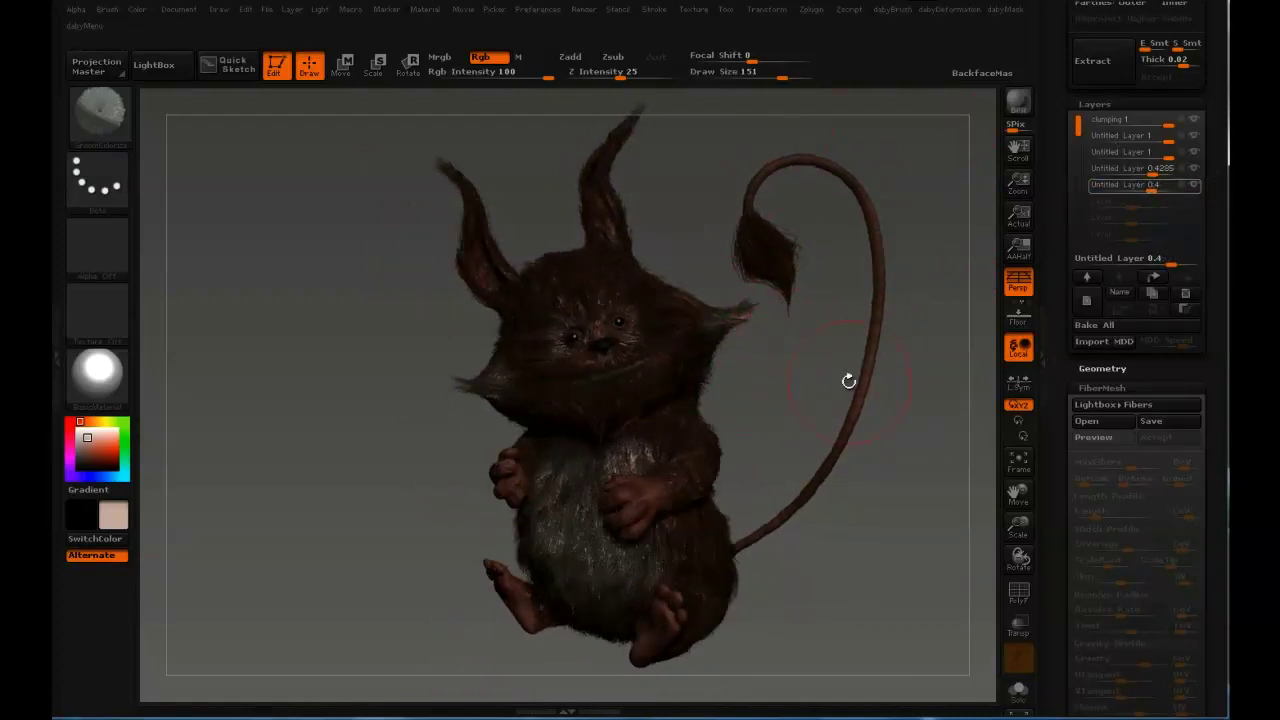
{"action": "key", "text": "s"}
{"action": "key", "text": "shift+r"}
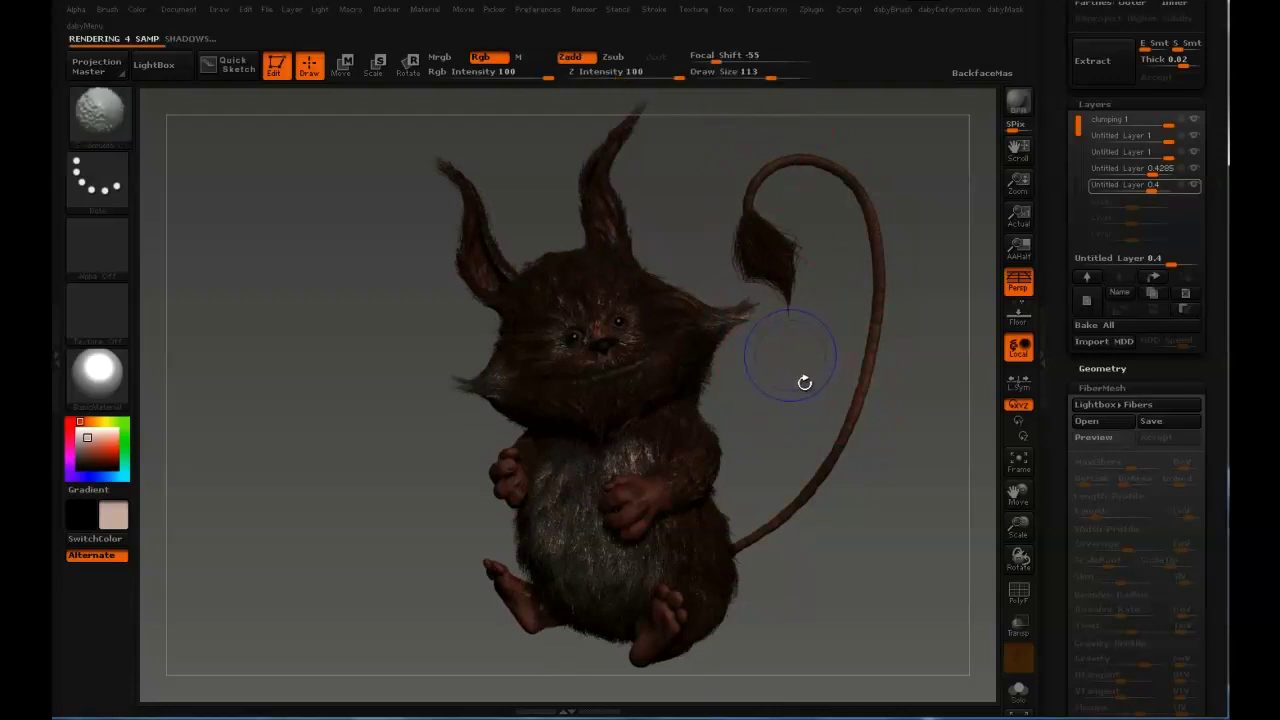